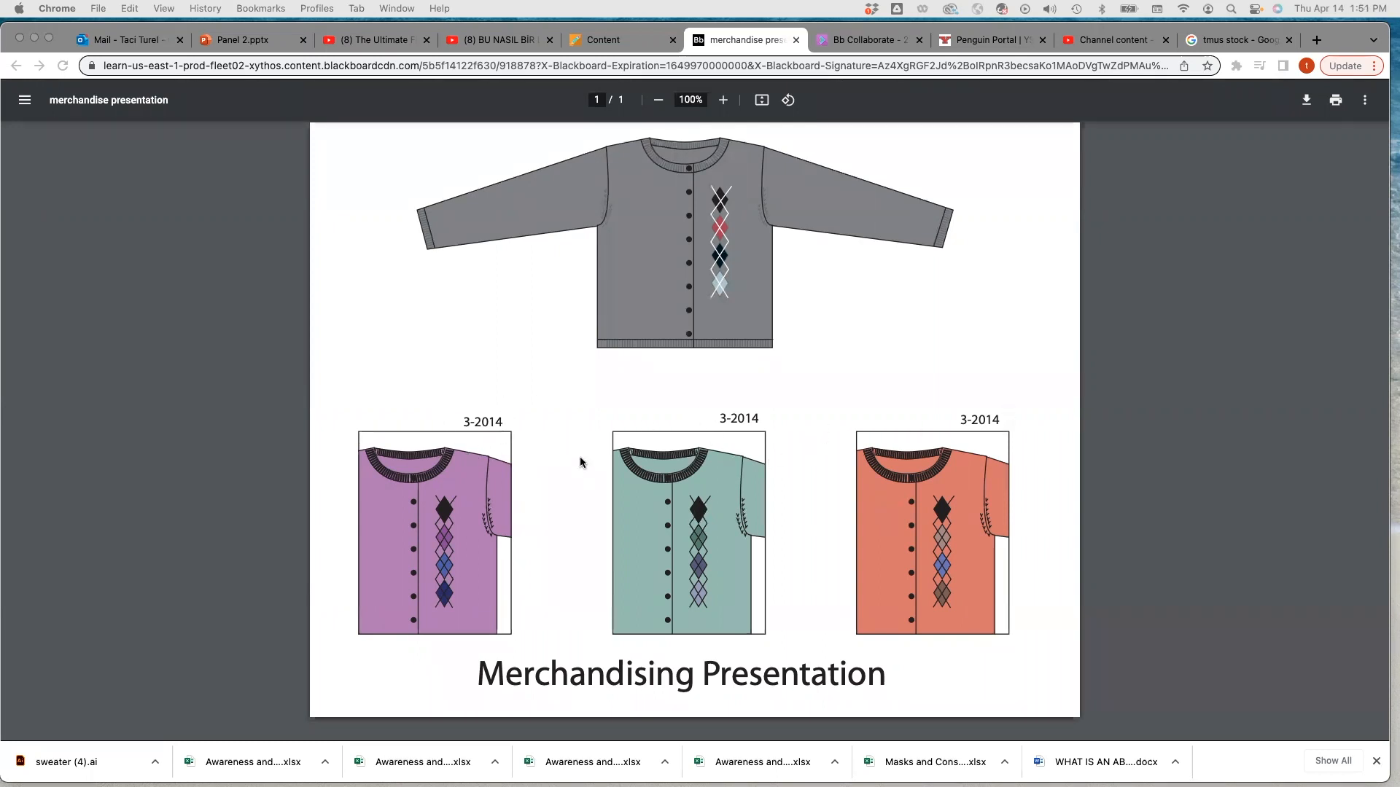
- Locate the sweater (4).ai attachment in the Wk14 course content, then switch to that file in Adobe Illustrator
{"action": "left_click", "coordinate": [625, 43]}
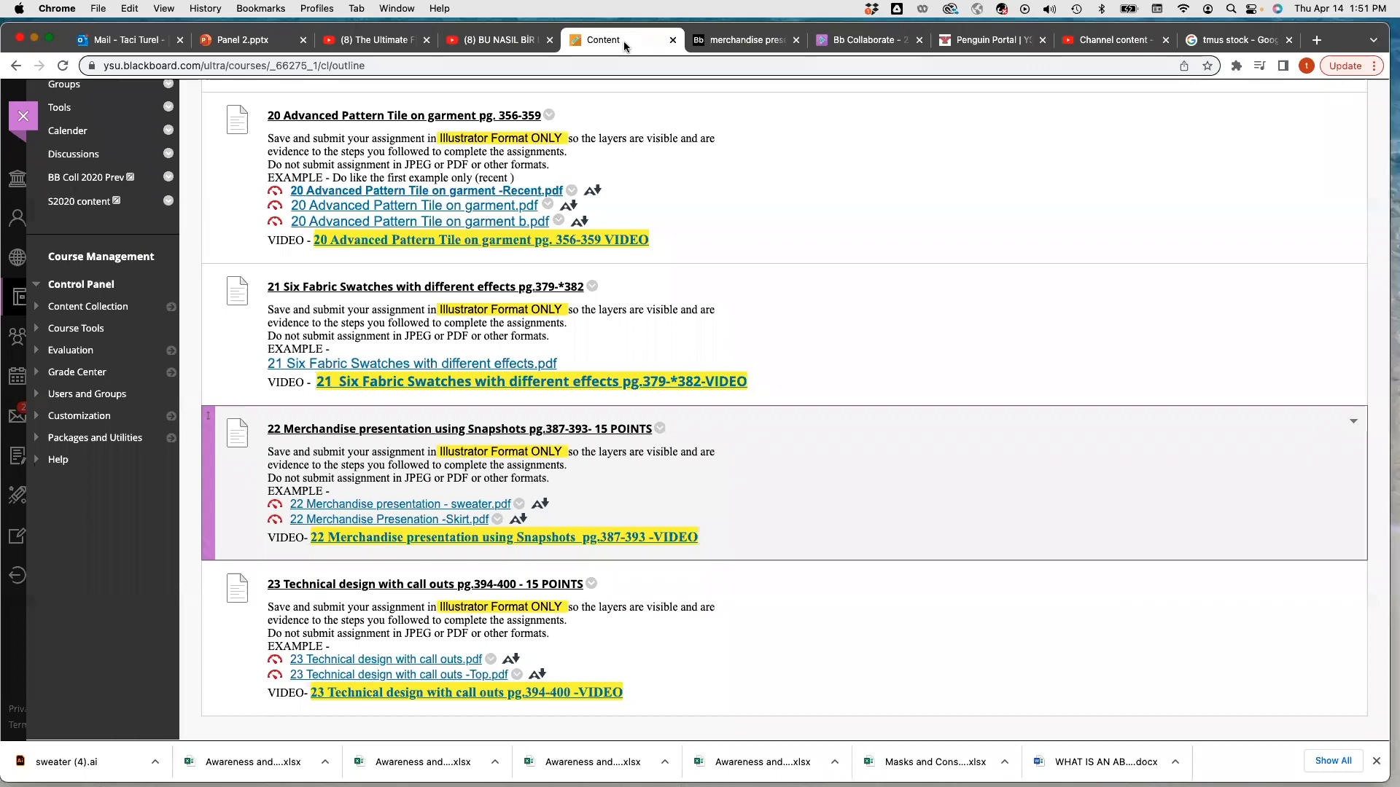
{"action": "scroll", "coordinate": [382, 324], "scroll_direction": "up", "scroll_amount": 6}
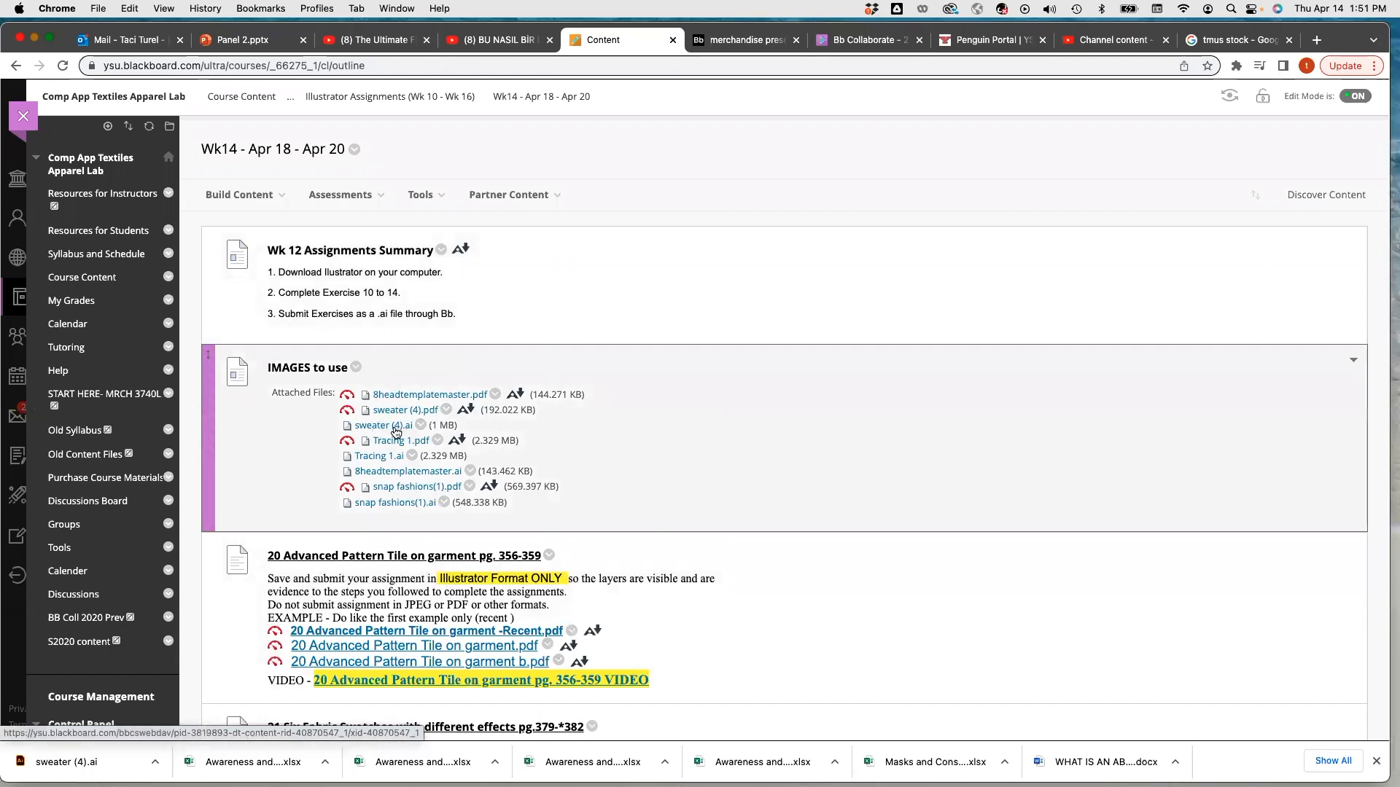
{"action": "mouse_move", "coordinate": [865, 785]}
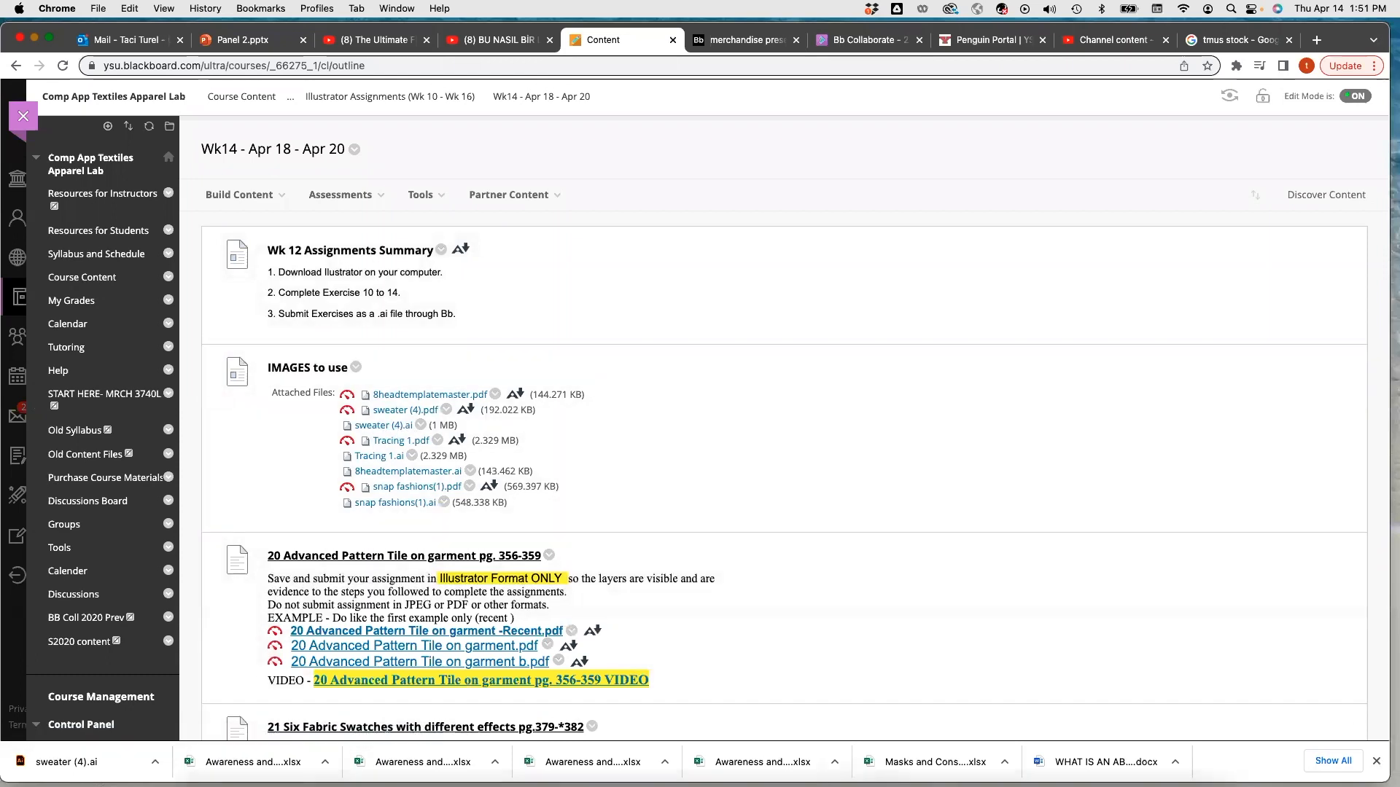
{"action": "left_click", "coordinate": [1032, 778]}
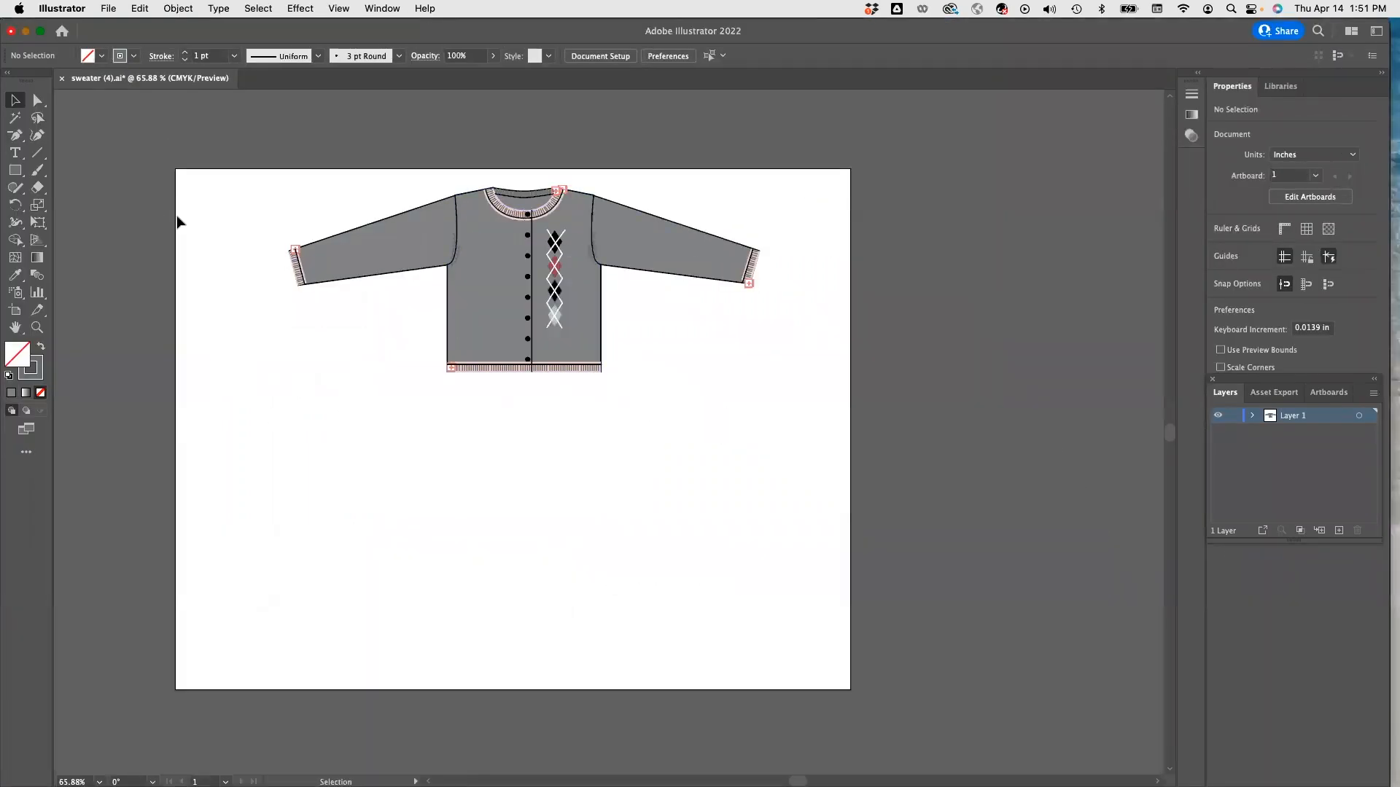
- Group all the parts of the sweater drawing into one object
{"action": "left_click_drag", "start_coordinate": [259, 173], "coordinate": [812, 406]}
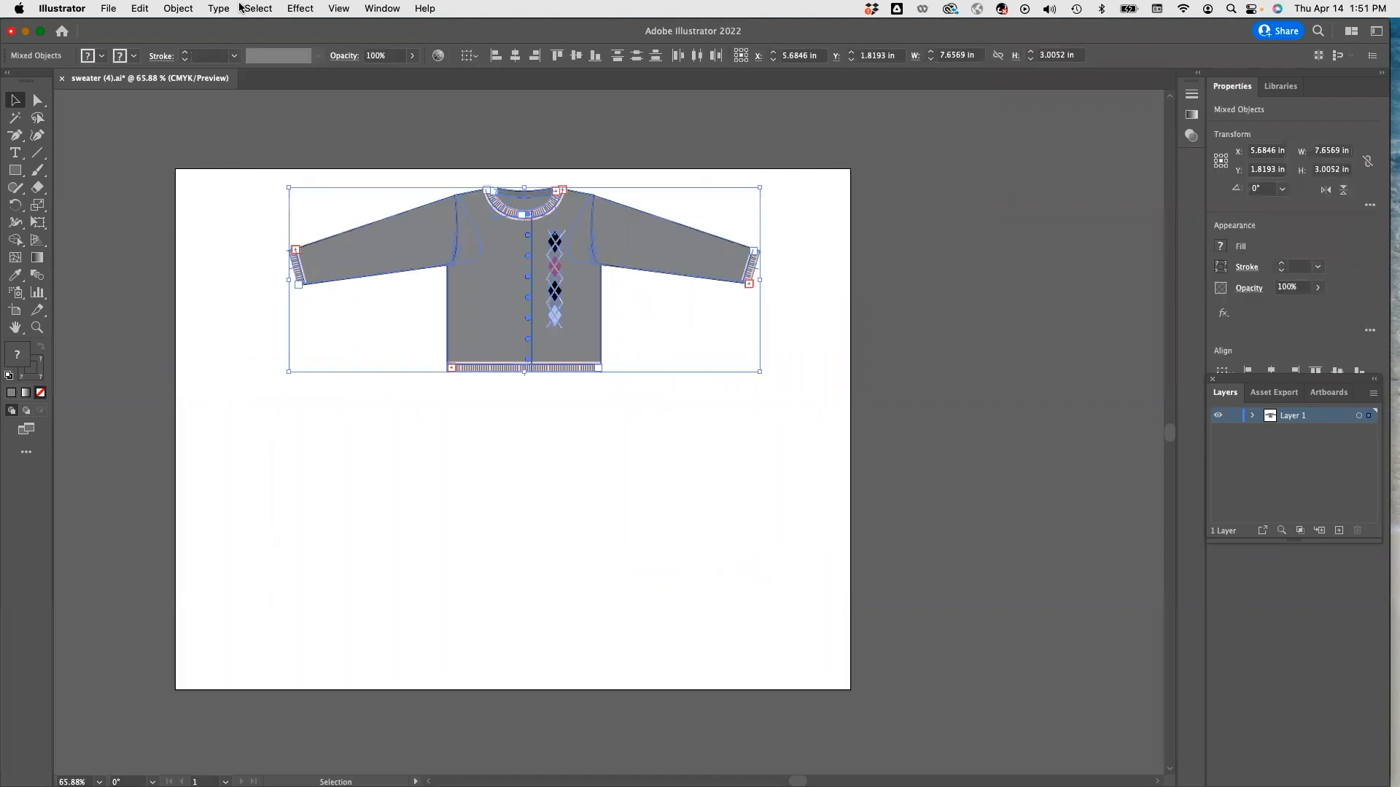
{"action": "left_click", "coordinate": [176, 9]}
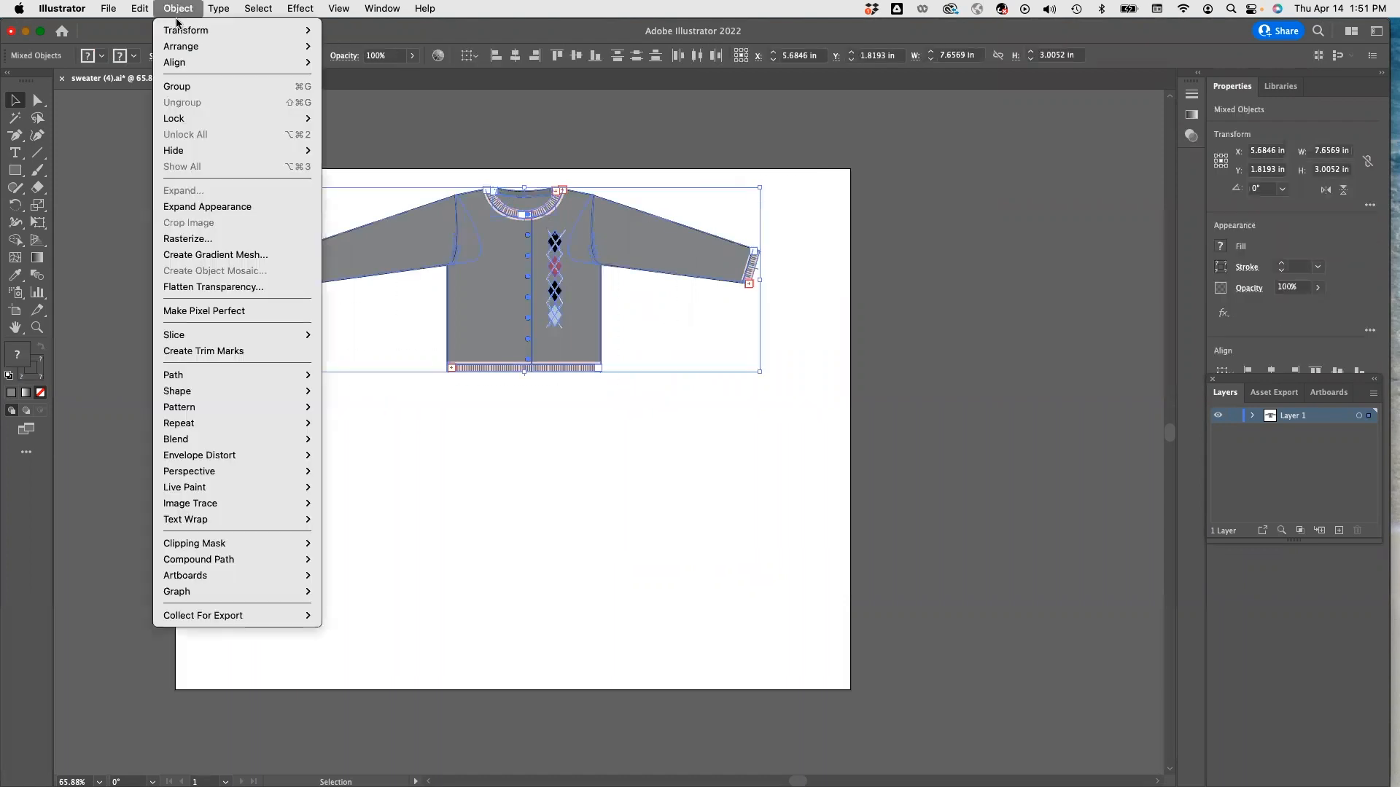
{"action": "left_click", "coordinate": [185, 90]}
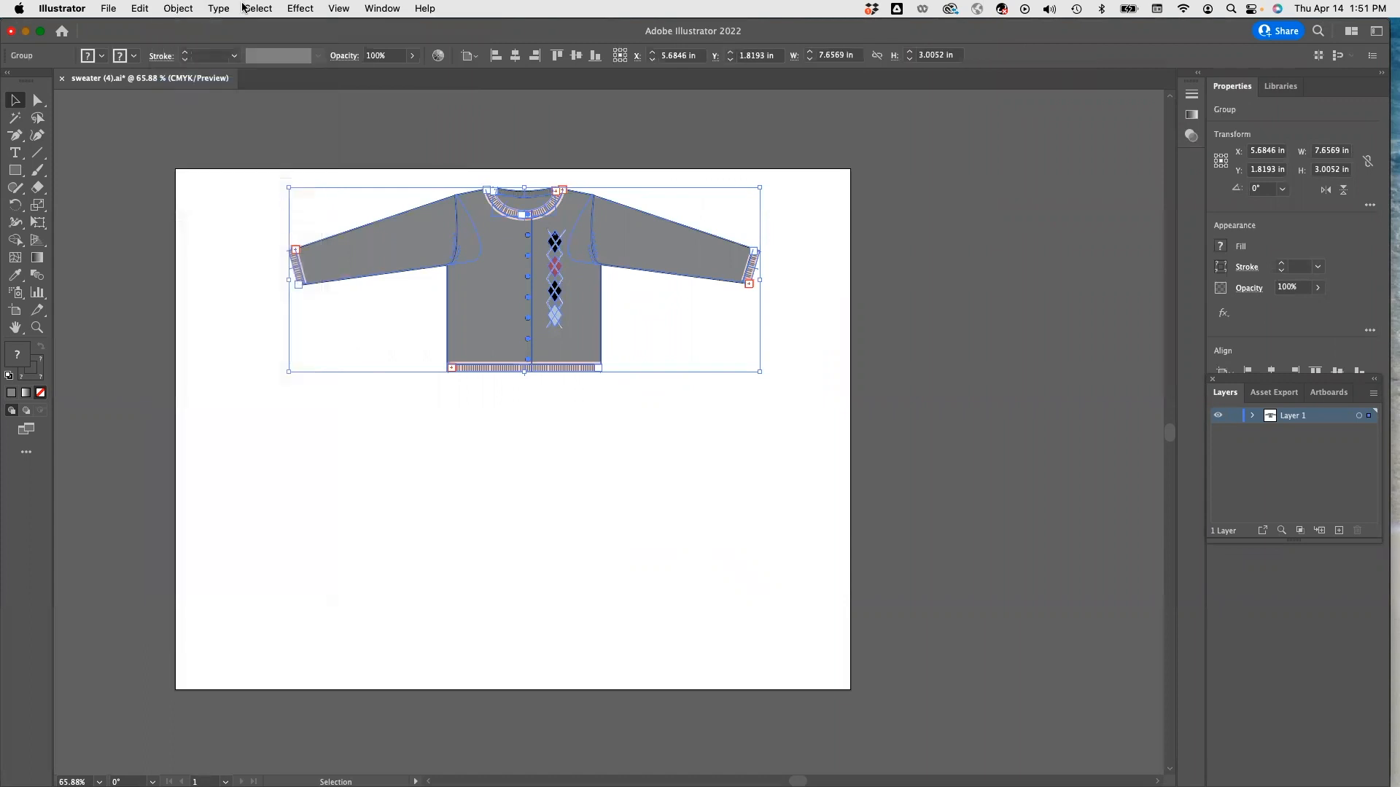
- Duplicate the sweater group and place the copy below and slightly left of the original on the artboard
{"action": "left_click_drag", "start_coordinate": [476, 319], "coordinate": [562, 471]}
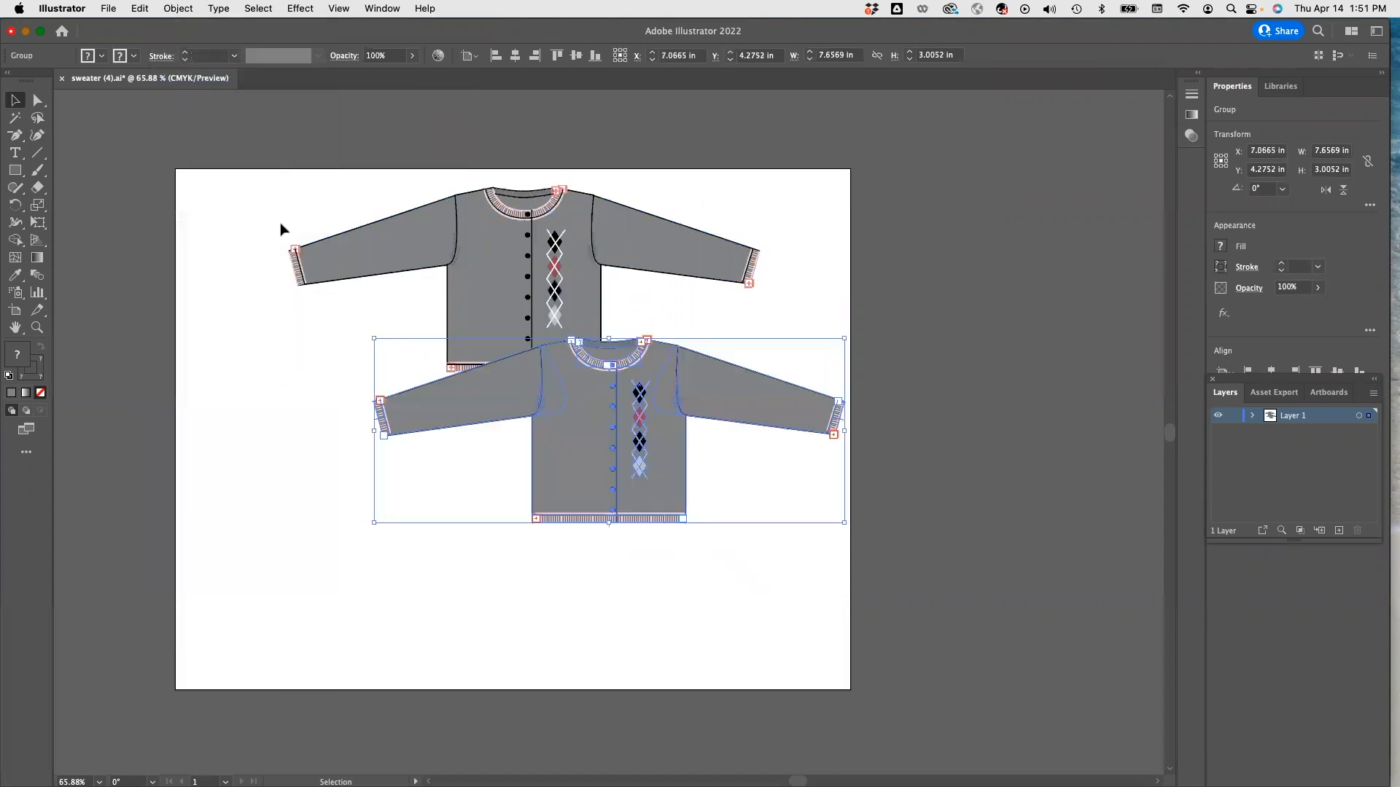
{"action": "left_click_drag", "start_coordinate": [581, 444], "coordinate": [397, 526]}
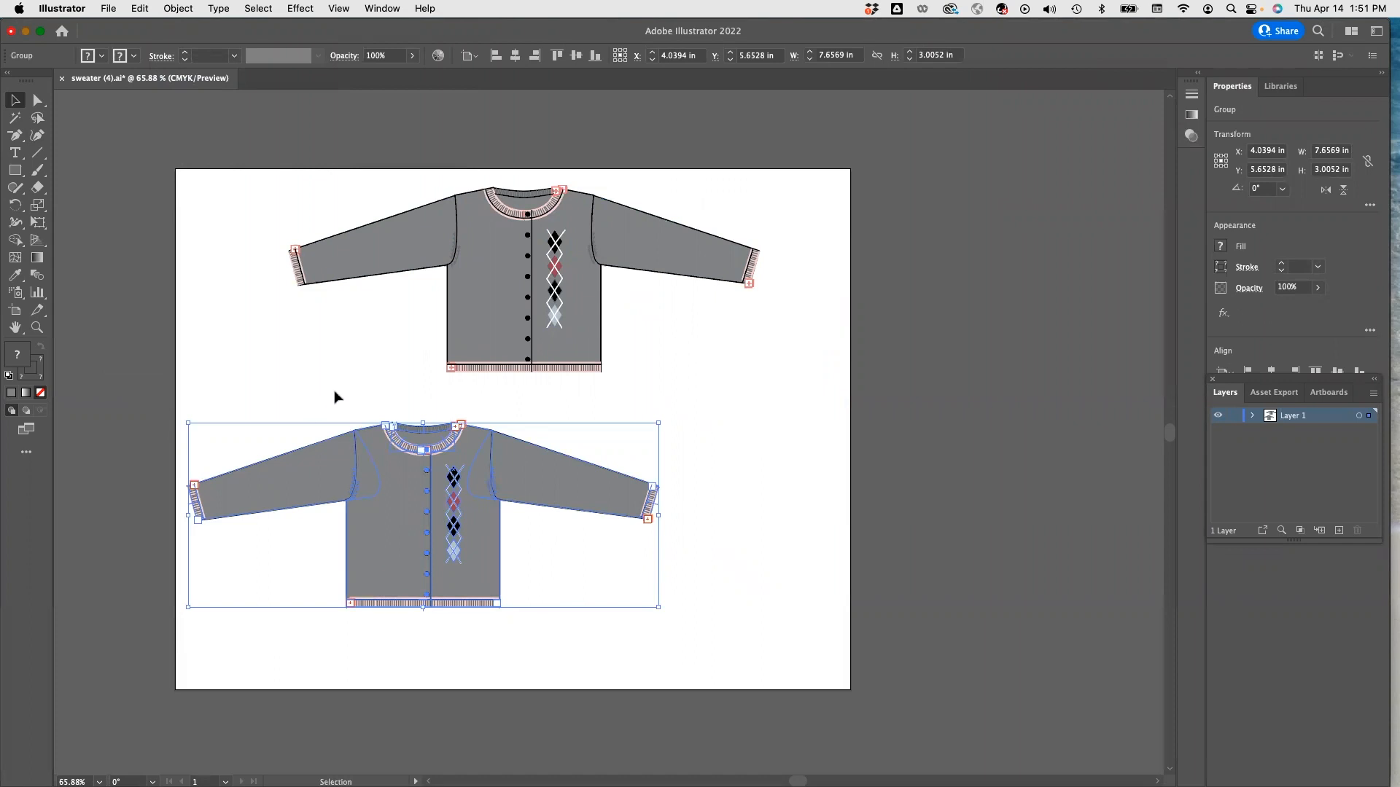
{"action": "left_click", "coordinate": [304, 373]}
- Draw an unfilled rectangle about 2.62 × 2.92 in with a black 2 pt stroke over the lower sweater's neckline and argyle motif
{"action": "left_click", "coordinate": [16, 173]}
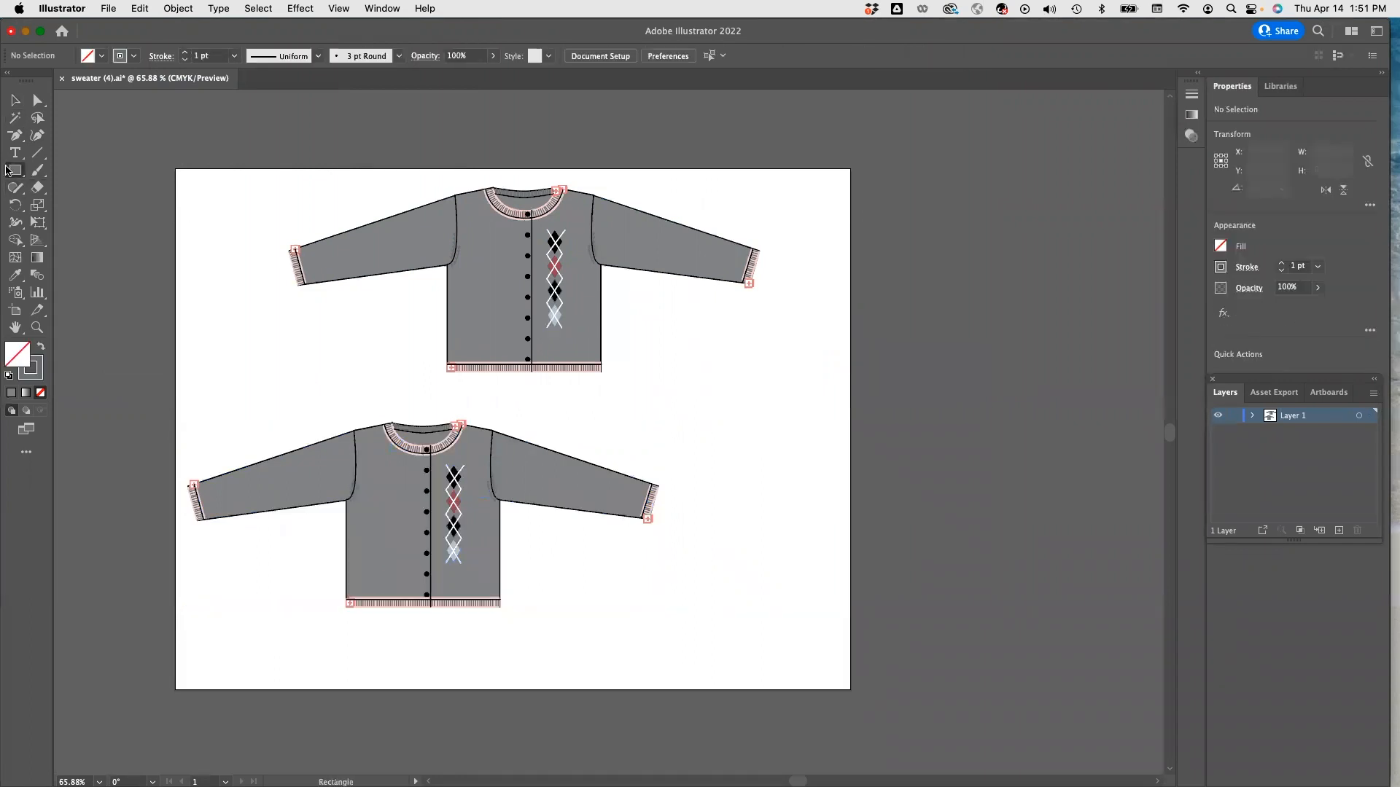
{"action": "left_click", "coordinate": [88, 55]}
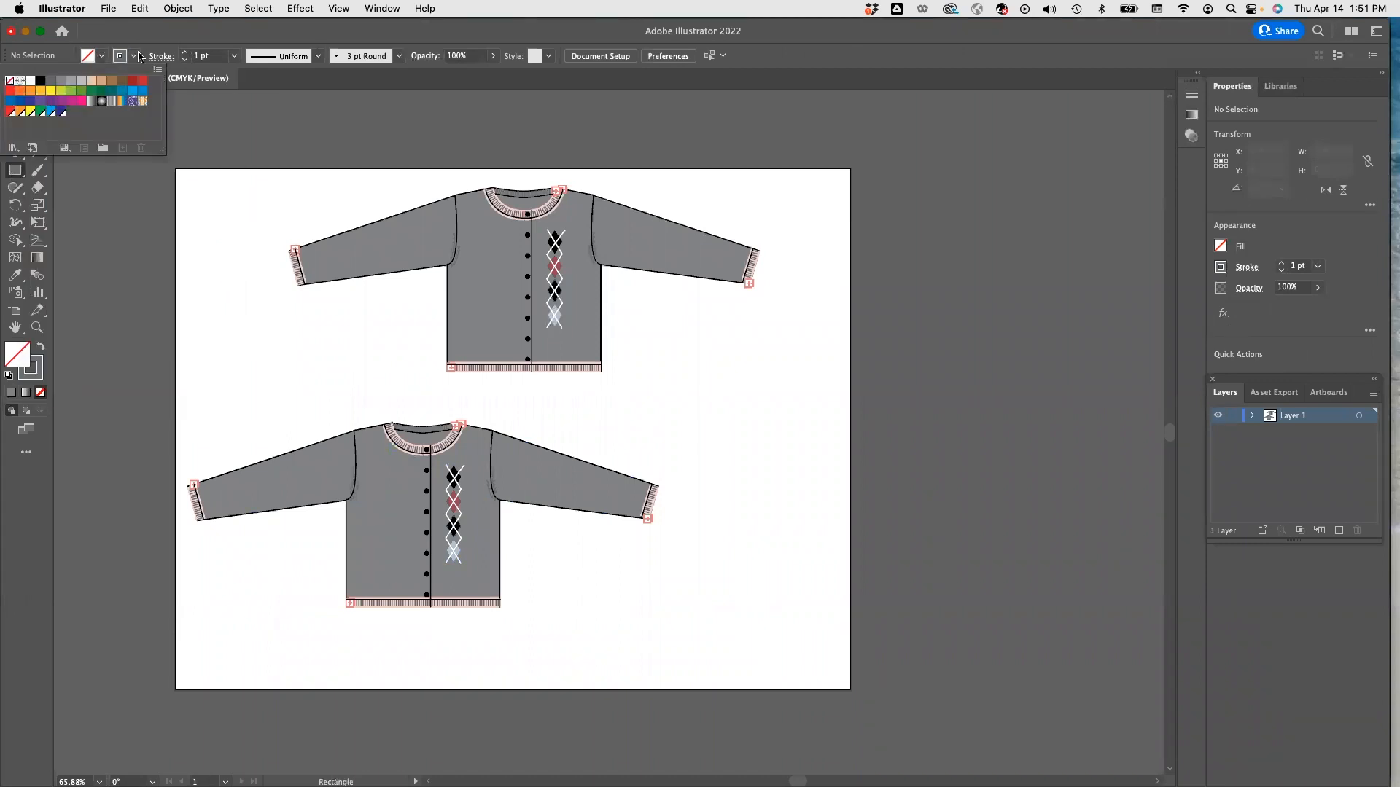
{"action": "left_click", "coordinate": [136, 55]}
{"action": "left_click", "coordinate": [136, 56]}
{"action": "left_click", "coordinate": [41, 81]}
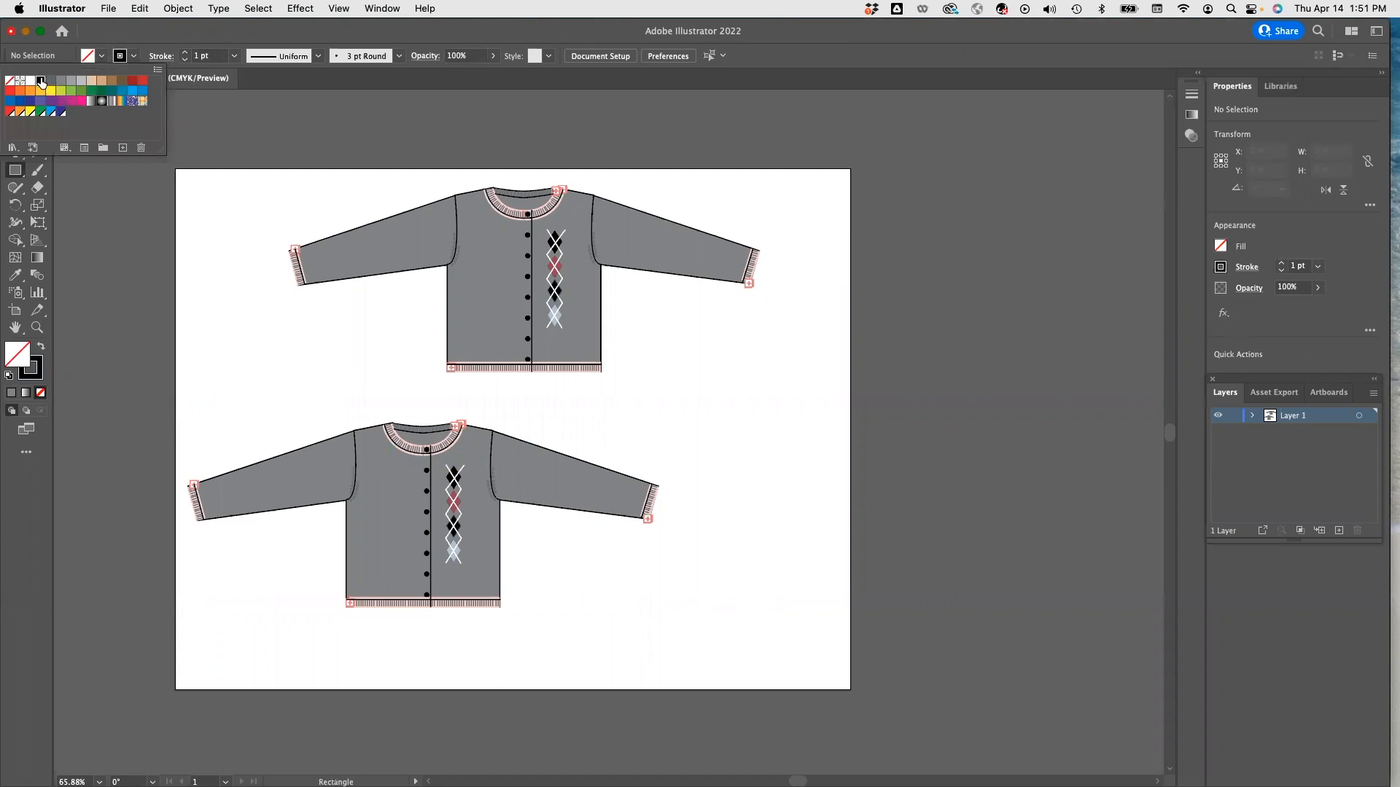
{"action": "left_click", "coordinate": [234, 58]}
{"action": "left_click", "coordinate": [234, 57]}
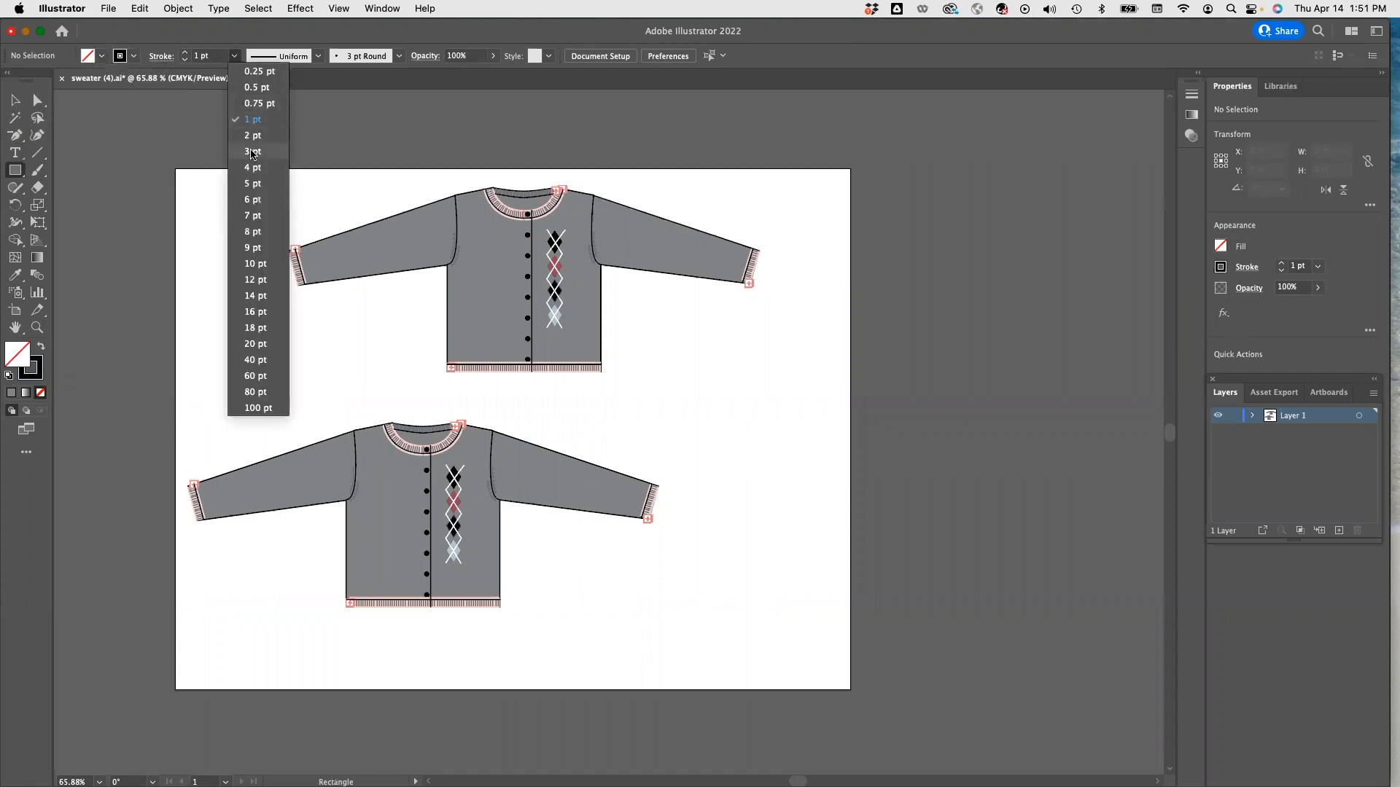
{"action": "left_click", "coordinate": [253, 135]}
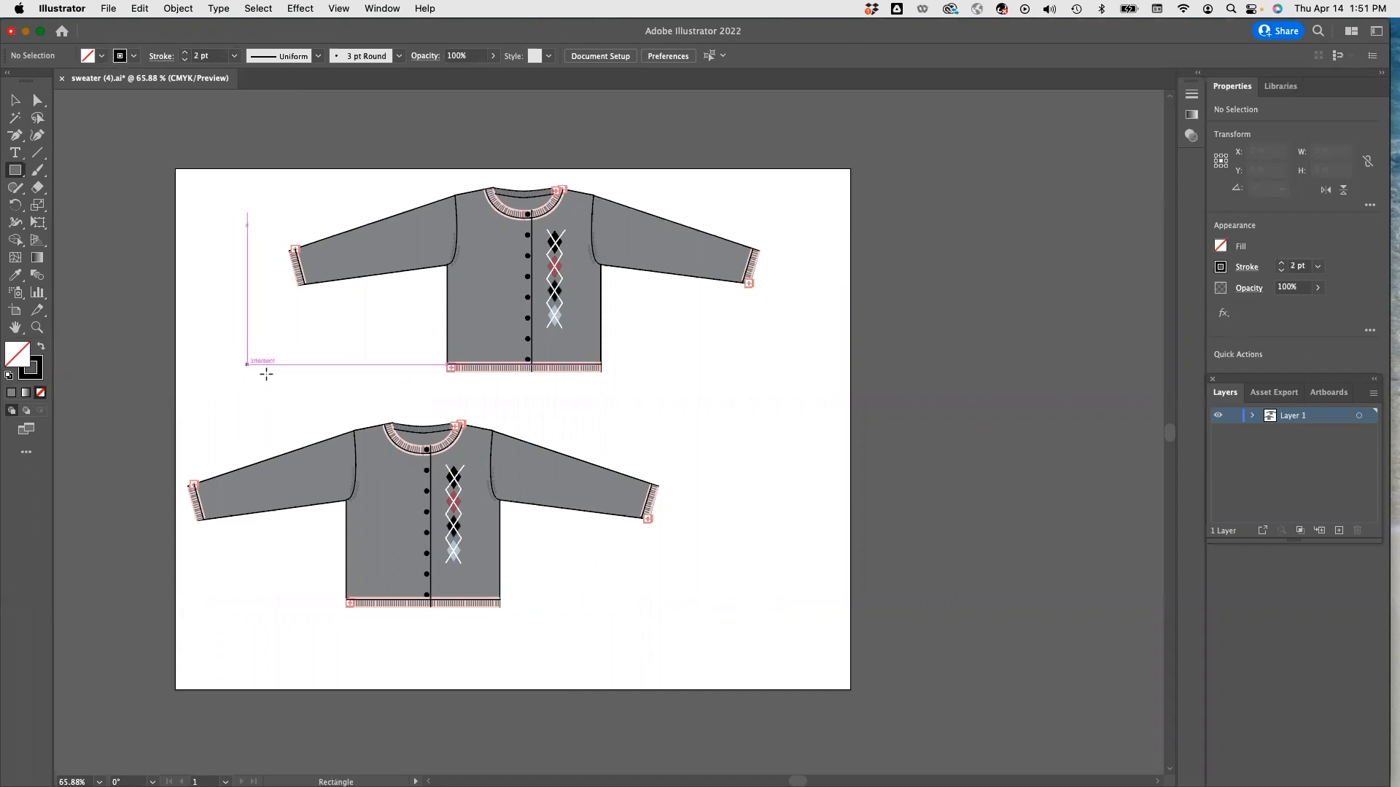
{"action": "mouse_move", "coordinate": [364, 400]}
{"action": "left_mouse_down"}
{"action": "mouse_move", "coordinate": [516, 593]}
{"action": "mouse_move", "coordinate": [525, 581]}
{"action": "left_mouse_up"}
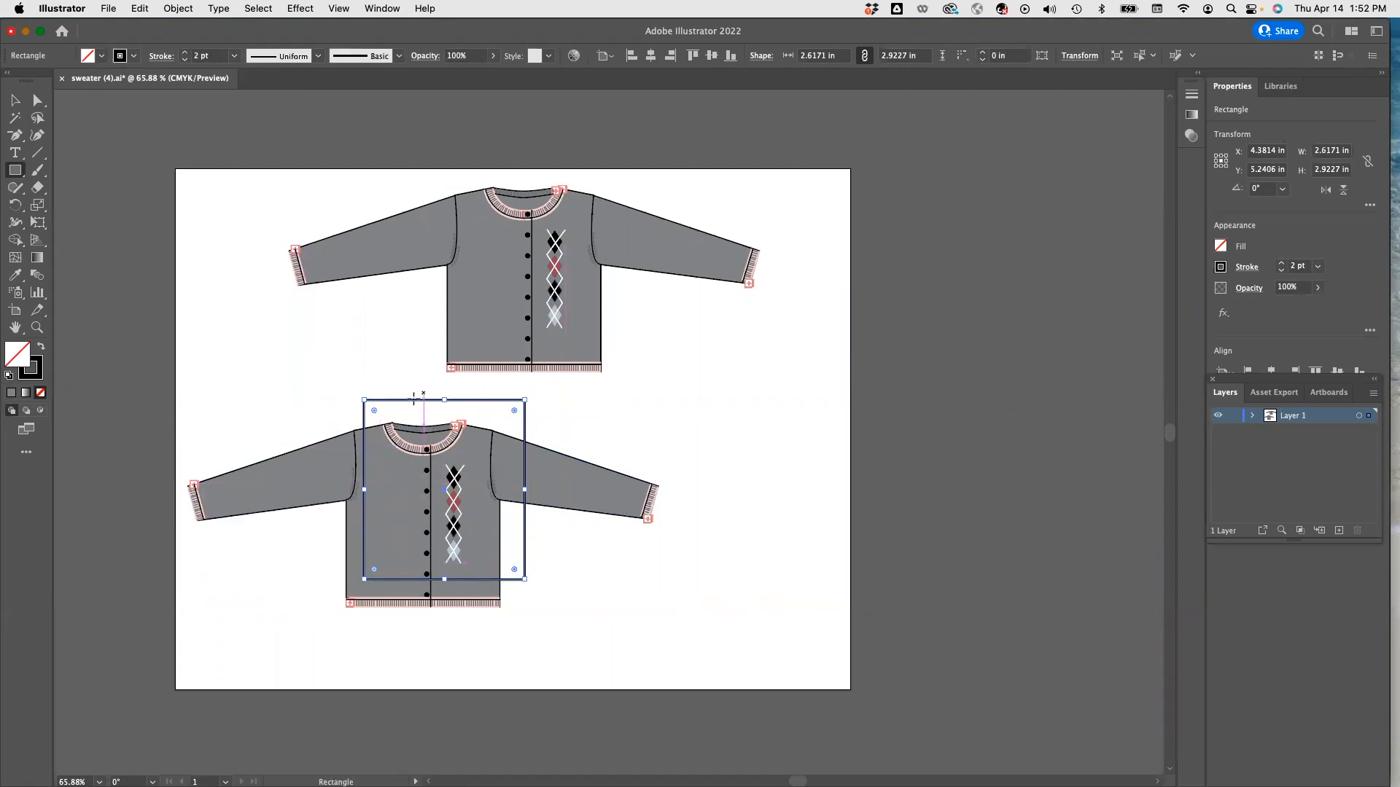
{"action": "left_click", "coordinate": [148, 219], "text": "super"}
- Make a clipping mask from the rectangle and the lower sweater so only the framed area shows
{"action": "left_click", "coordinate": [14, 100]}
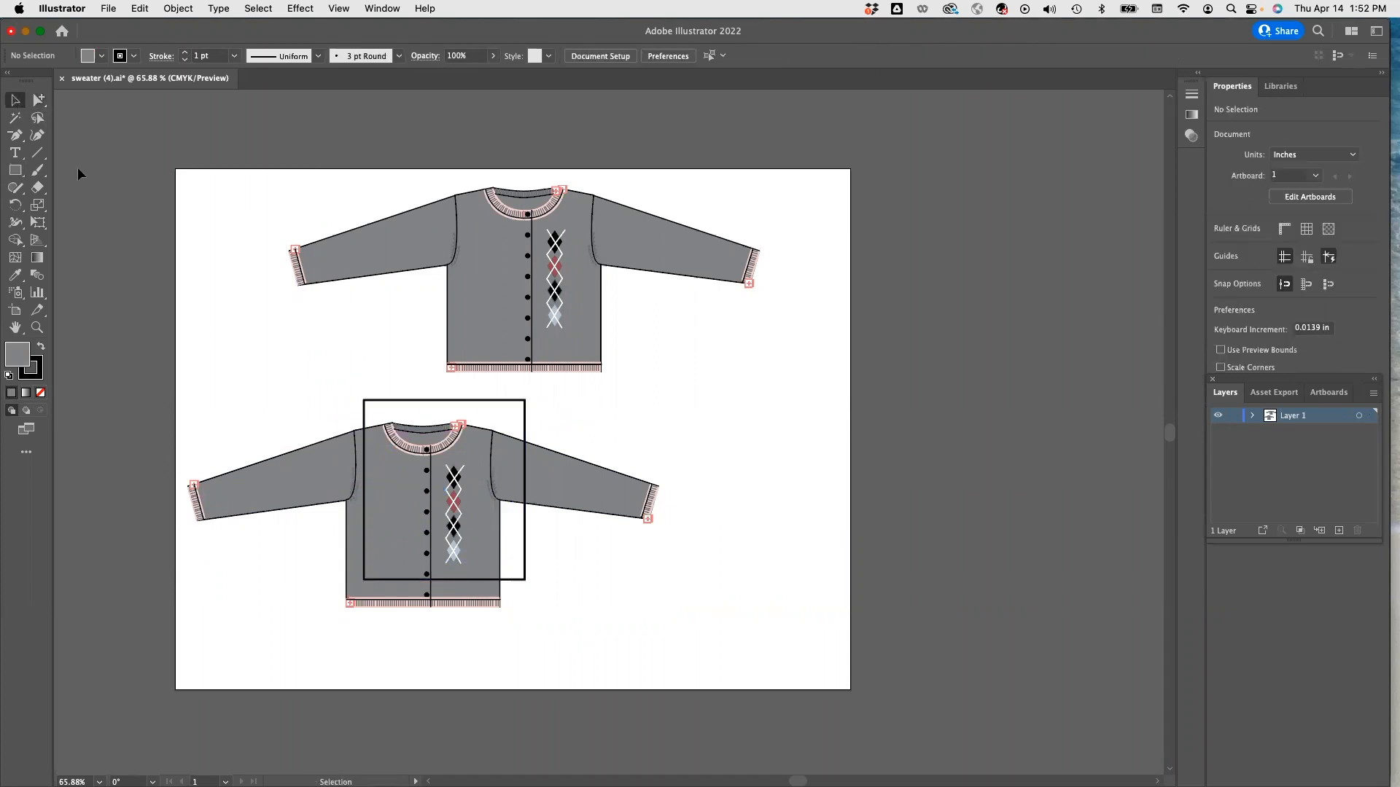
{"action": "key", "text": "super+a"}
{"action": "left_click", "coordinate": [299, 377]}
{"action": "left_click", "coordinate": [408, 602]}
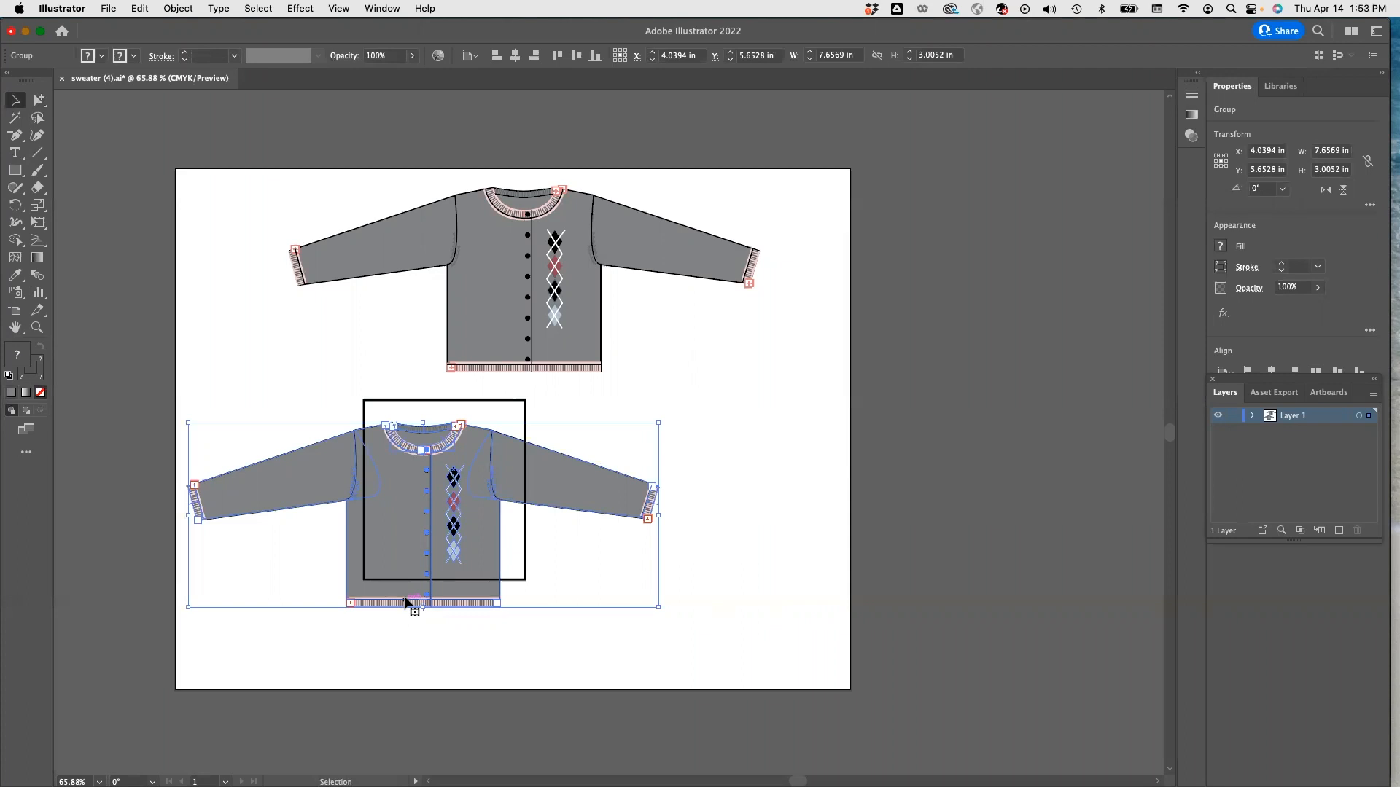
{"action": "left_click", "coordinate": [381, 399], "text": "shift"}
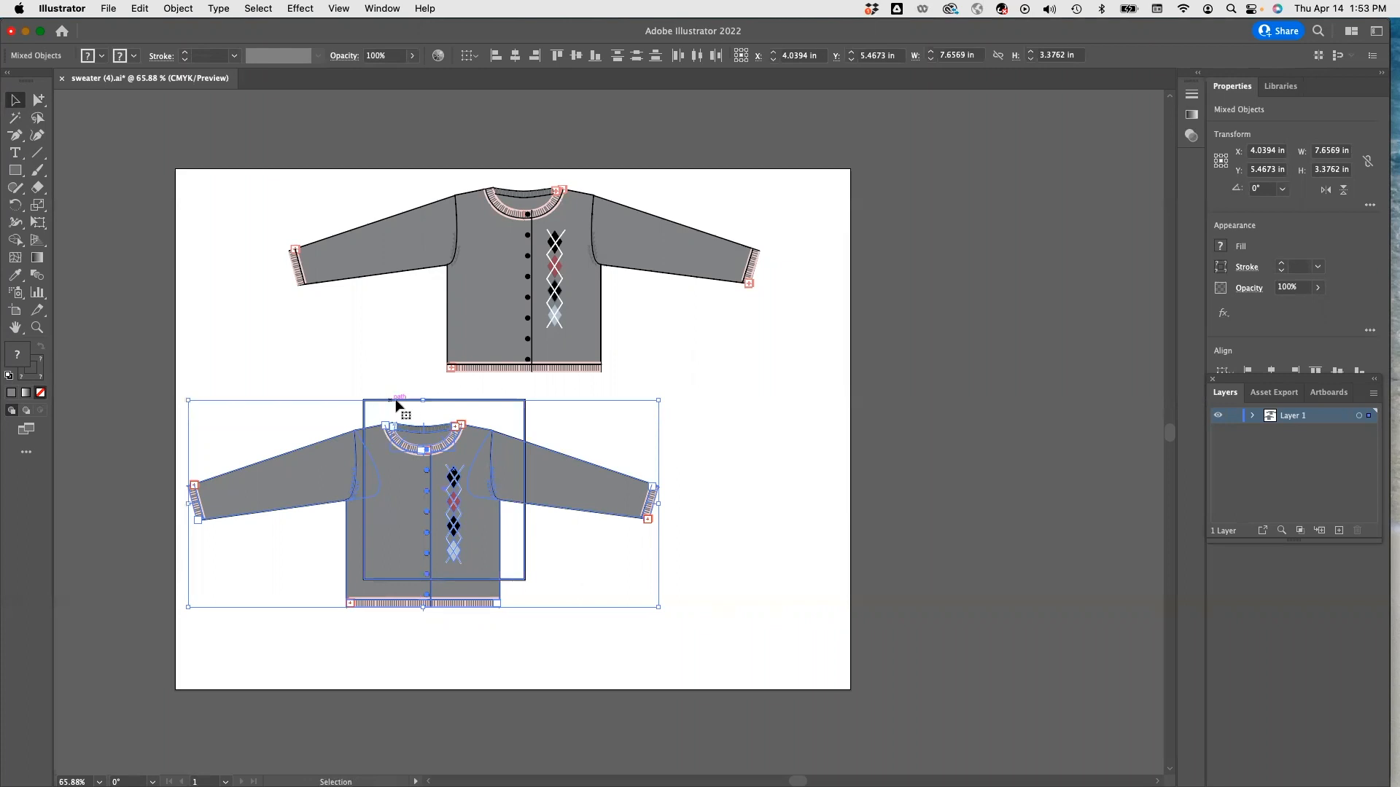
{"action": "left_click", "coordinate": [183, 10]}
{"action": "mouse_move", "coordinate": [277, 550]}
{"action": "left_click", "coordinate": [345, 547]}
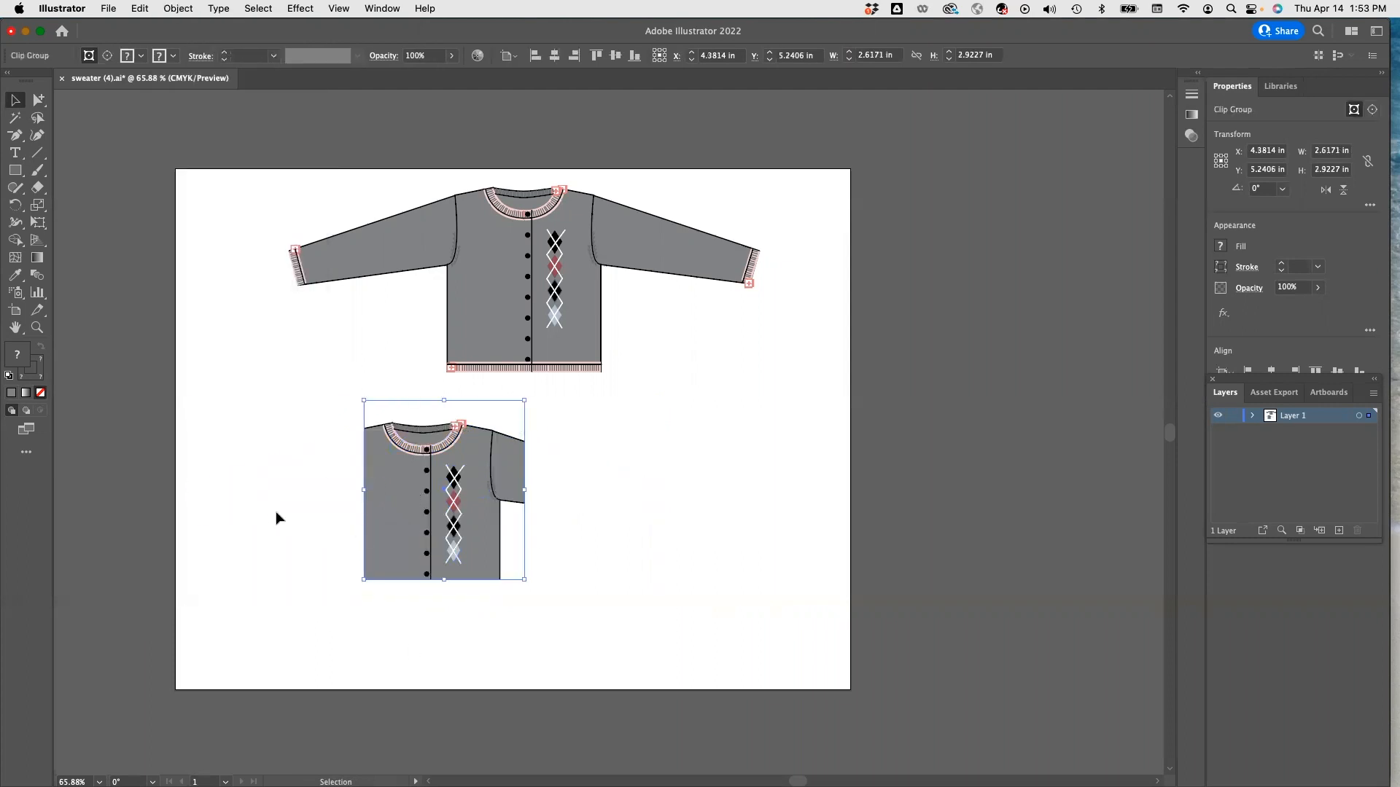
{"action": "left_click", "coordinate": [227, 379]}
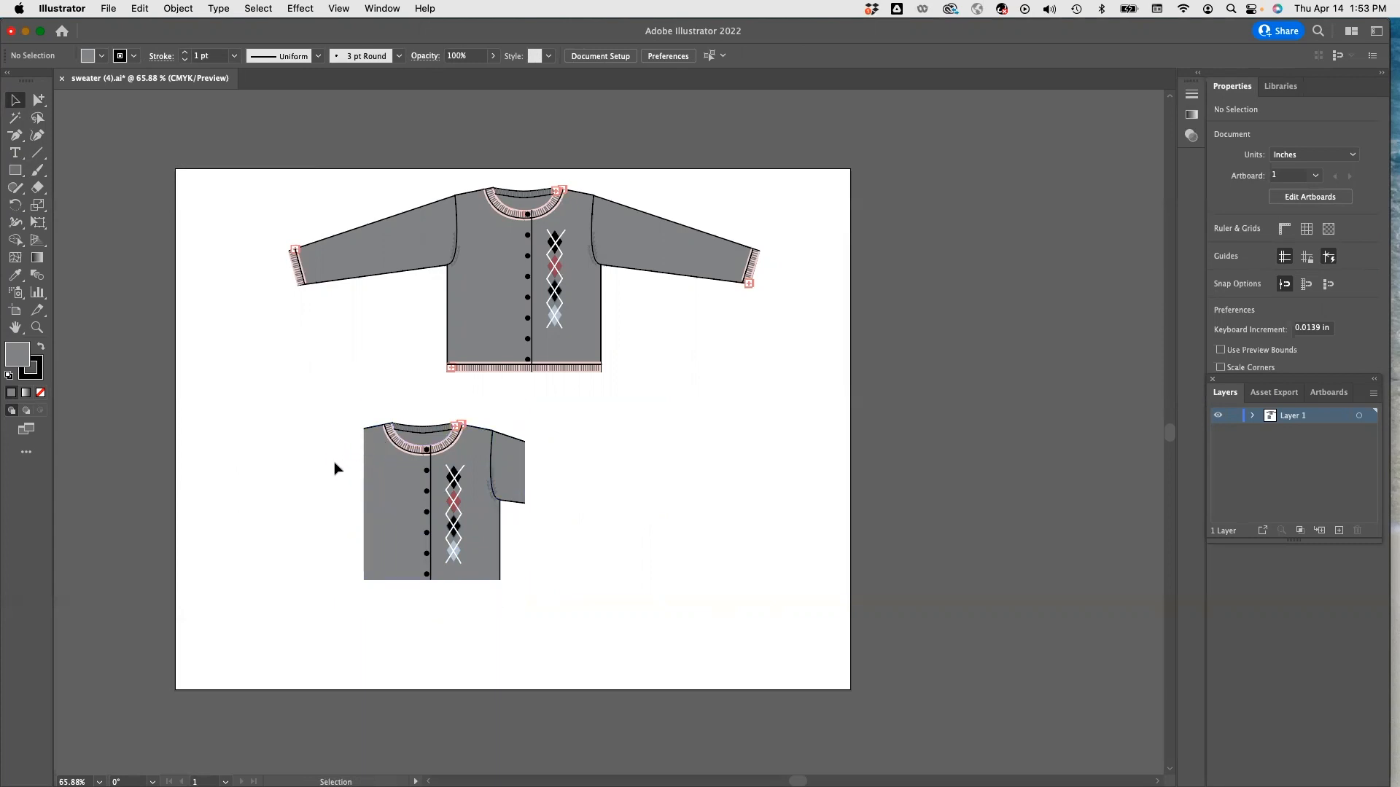
- Turn on Pixel Preview, then display the artwork in Outline view to expose the clipping rectangle's edges
{"action": "left_click", "coordinate": [332, 10]}
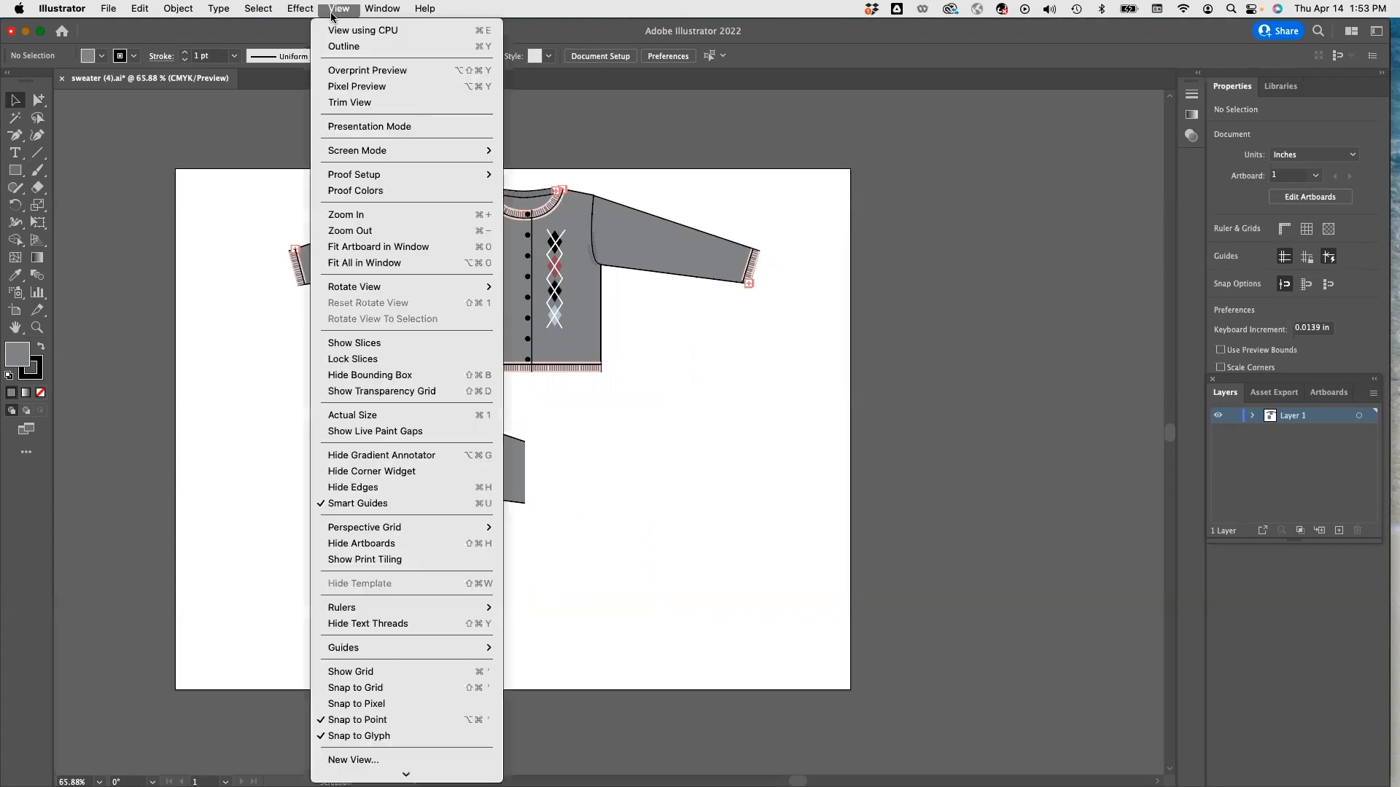
{"action": "left_click", "coordinate": [353, 87]}
{"action": "left_click", "coordinate": [338, 9]}
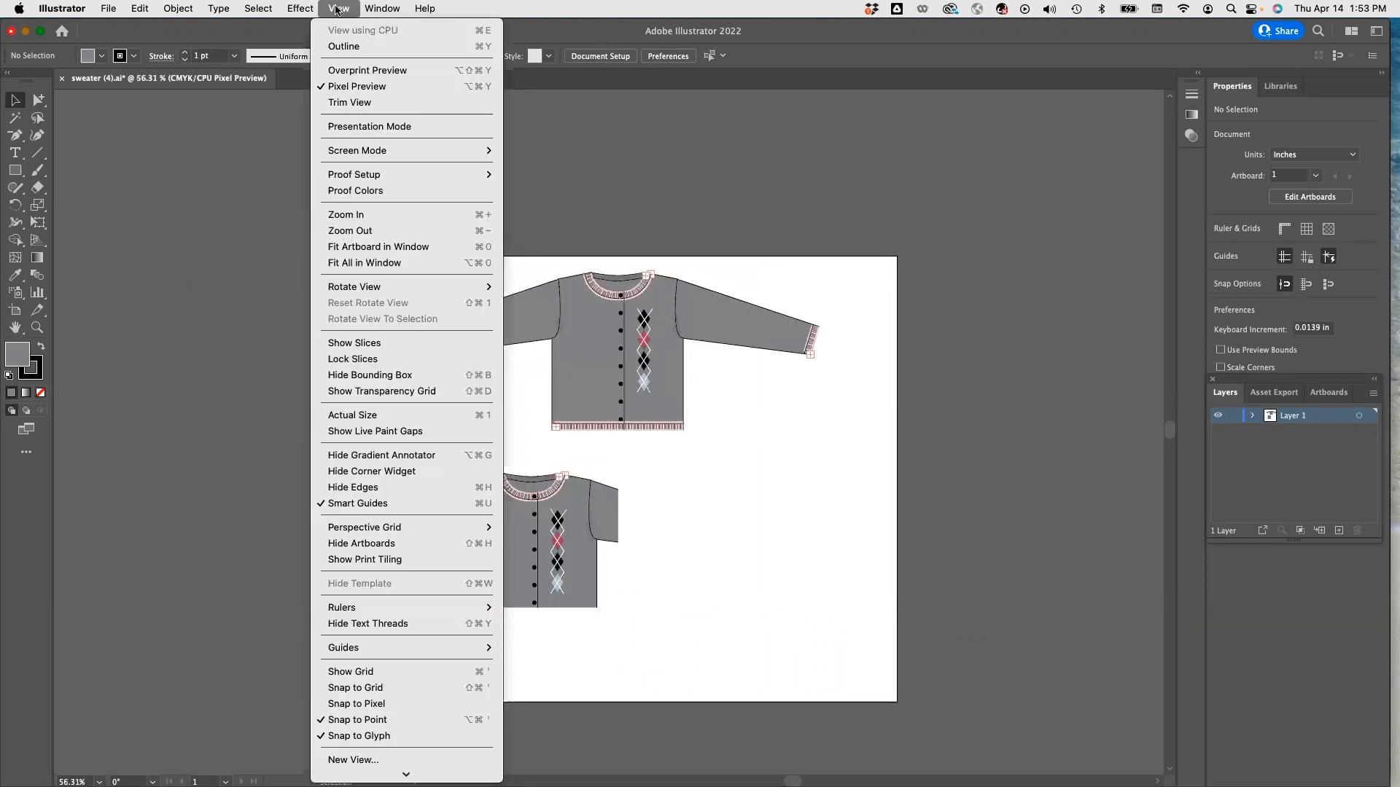
{"action": "left_click", "coordinate": [344, 47]}
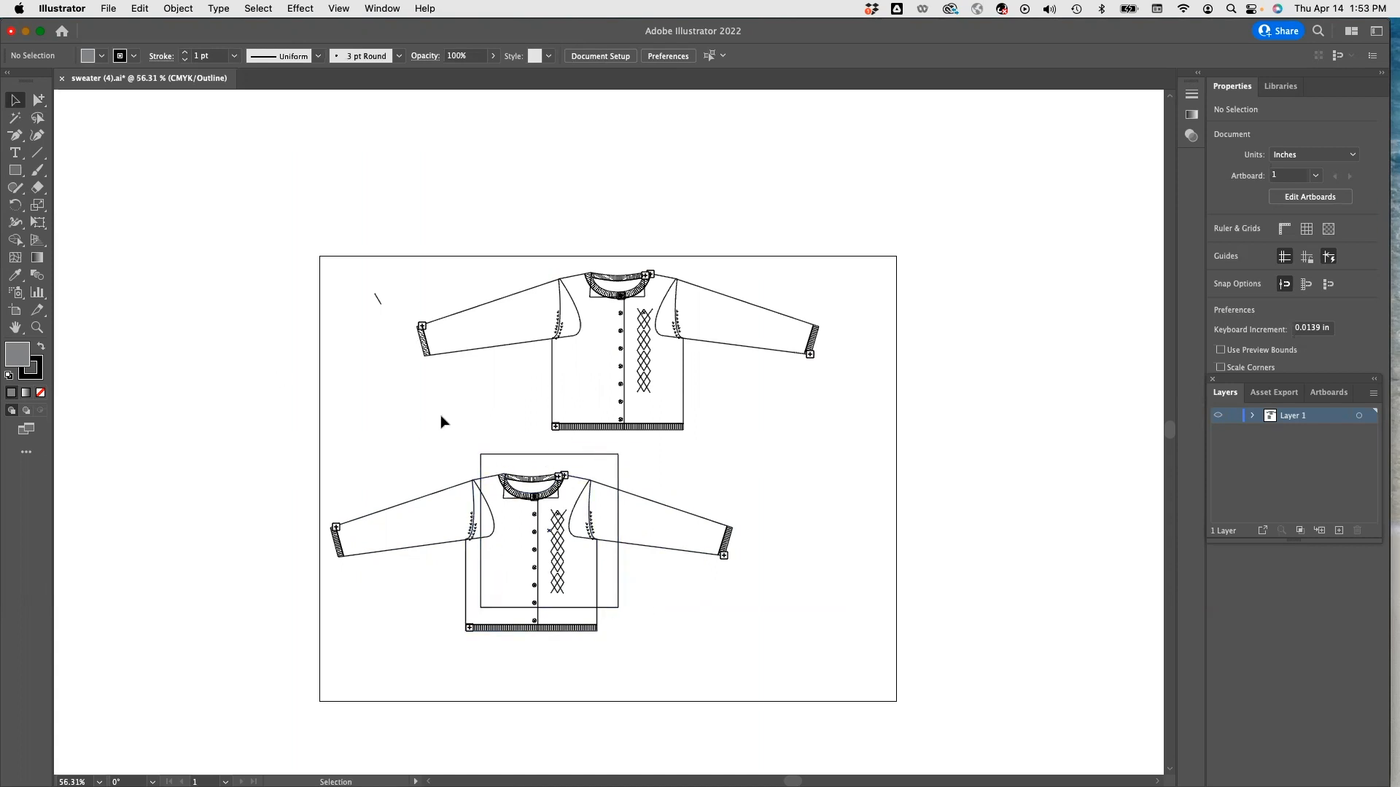
- Trace the clipping rectangle's edges with a new unfilled rectangle about 2.62 × 2.92 in, using a black 3 pt stroke
{"action": "left_click", "coordinate": [13, 172]}
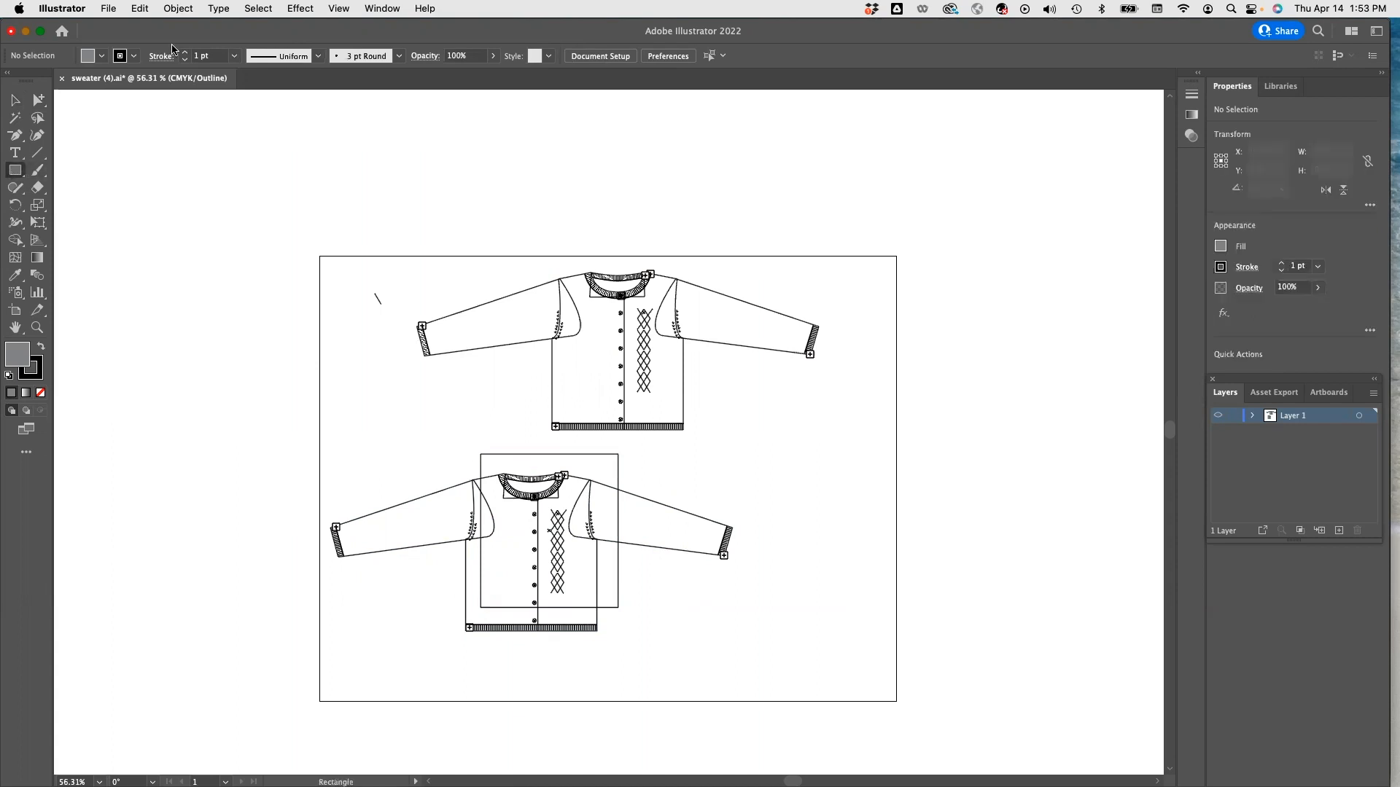
{"action": "left_click", "coordinate": [90, 60]}
{"action": "left_click", "coordinate": [8, 81]}
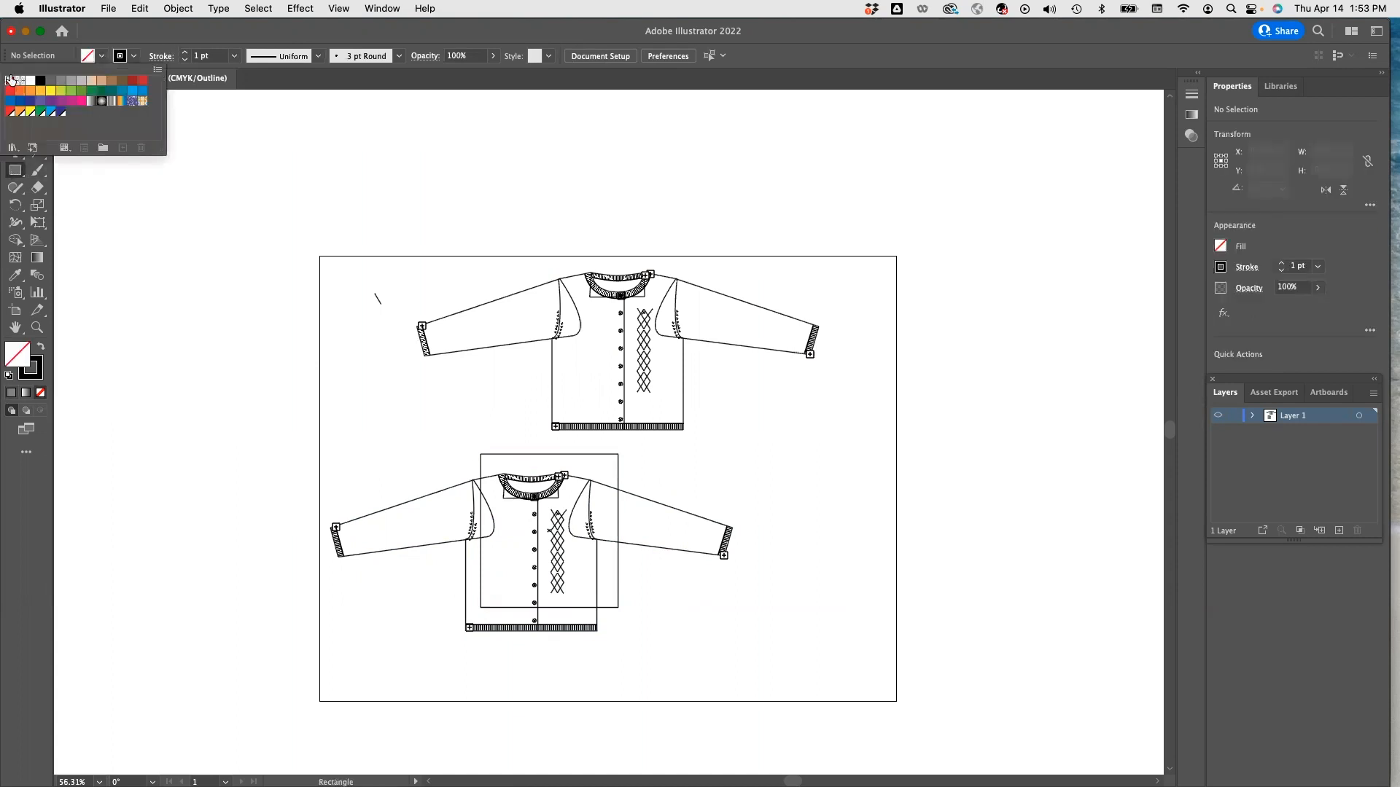
{"action": "left_click", "coordinate": [133, 57]}
{"action": "left_click", "coordinate": [133, 57]}
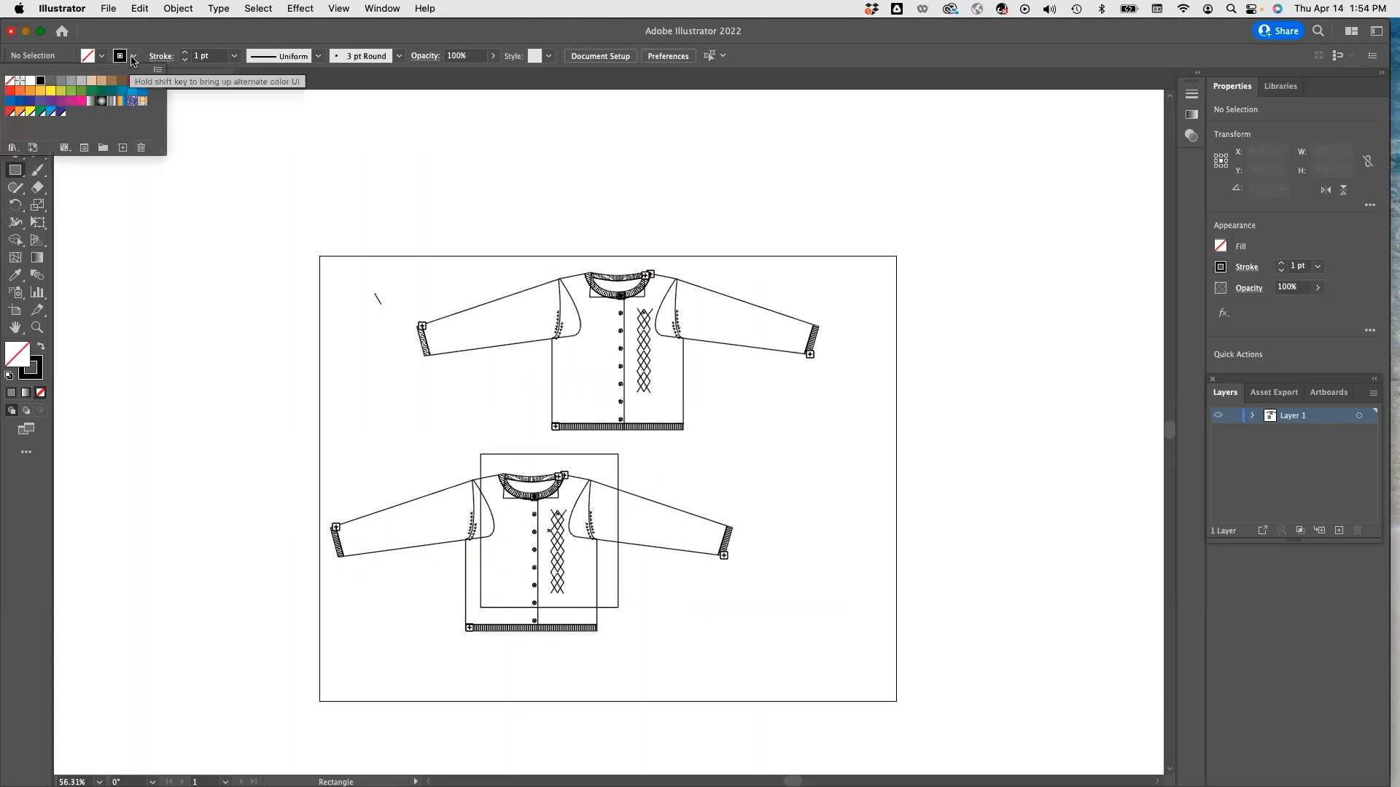
{"action": "left_click", "coordinate": [234, 56]}
{"action": "left_click", "coordinate": [234, 56]}
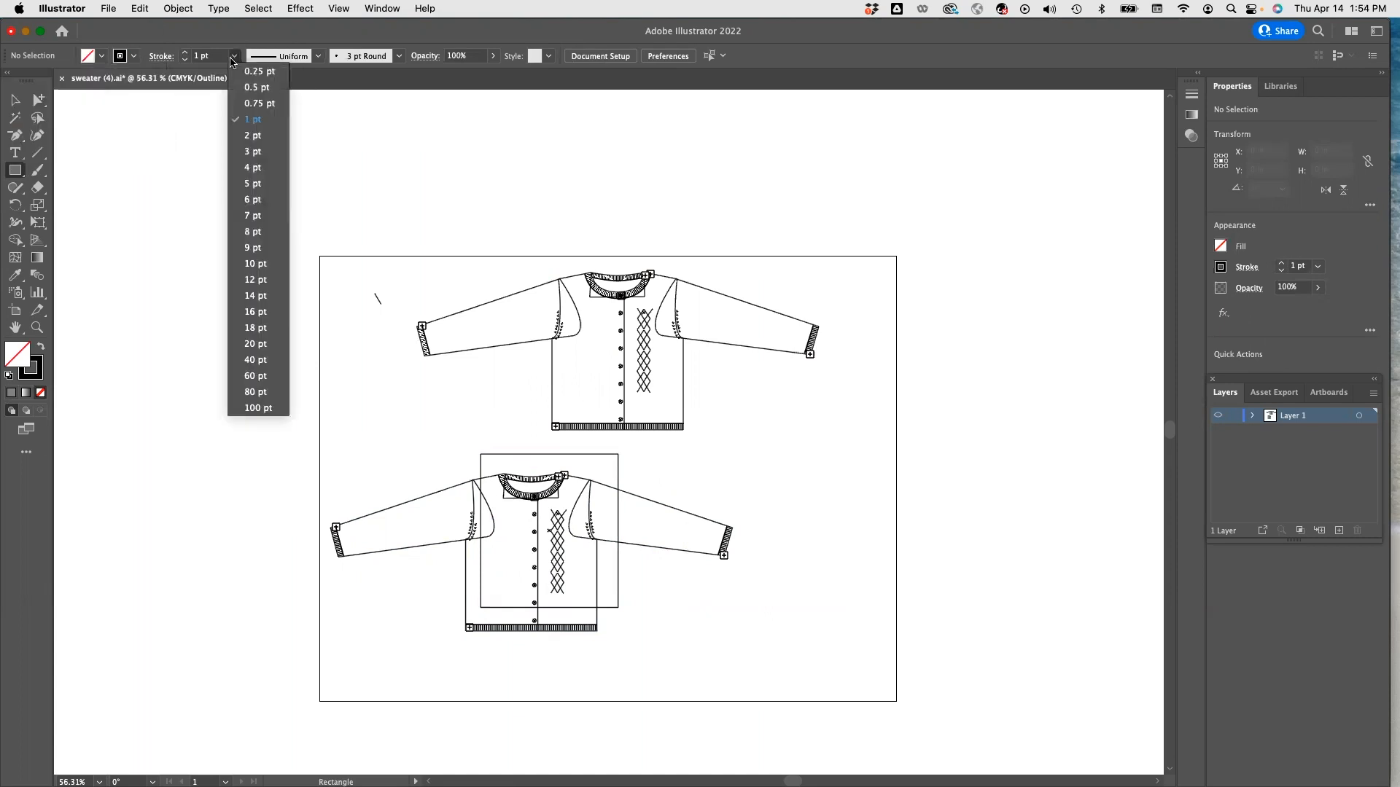
{"action": "left_click", "coordinate": [257, 152]}
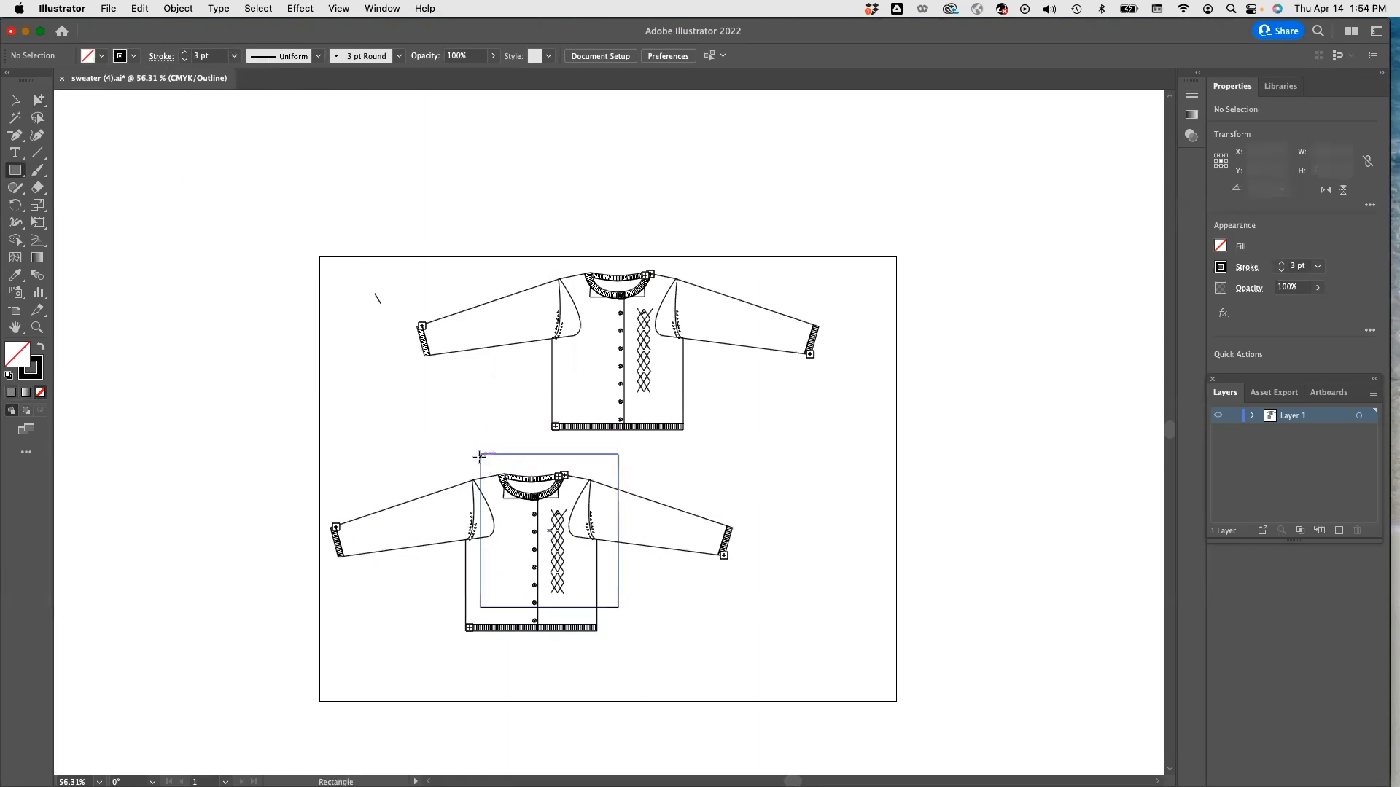
{"action": "left_click_drag", "start_coordinate": [481, 452], "coordinate": [618, 607]}
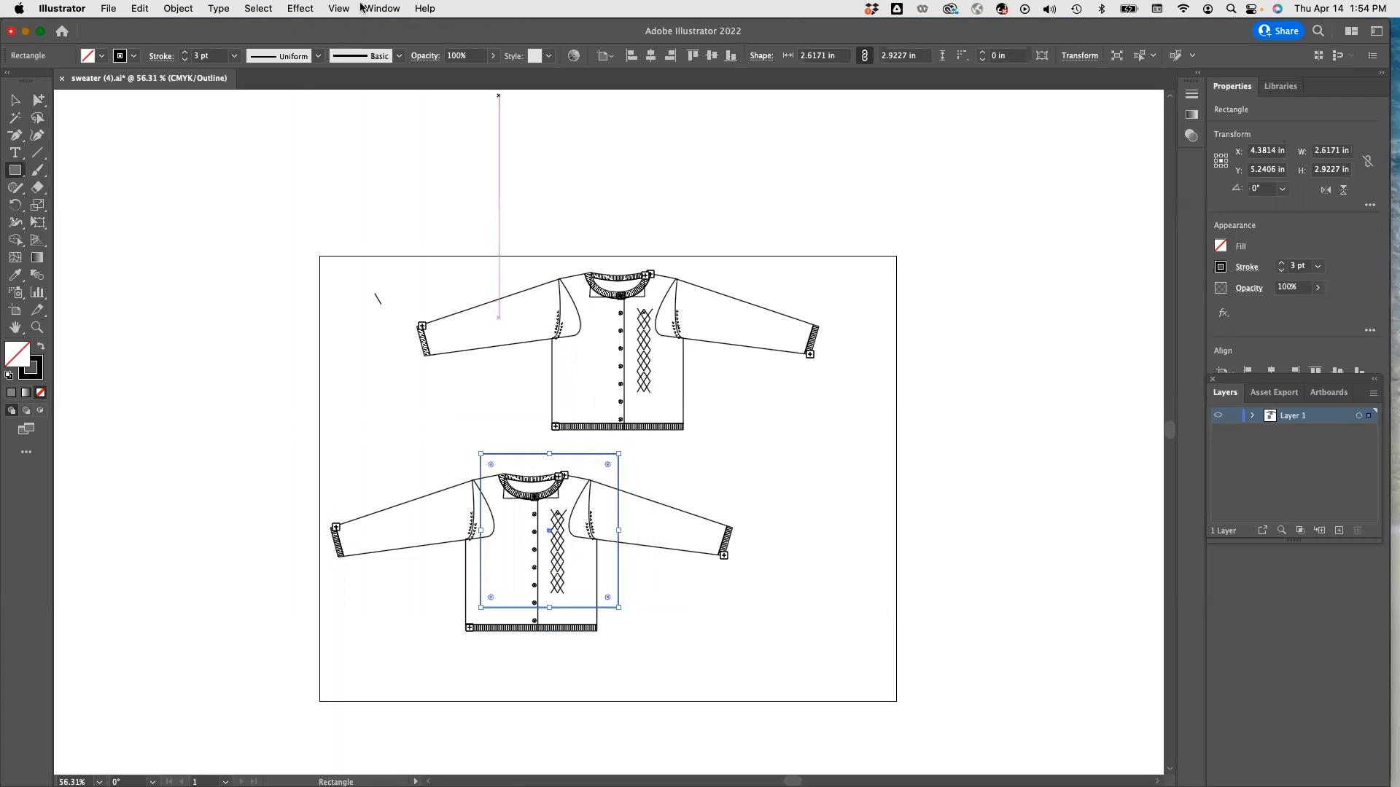
- Return the artwork display to Pixel Preview and deselect the new frame rectangle
{"action": "left_click", "coordinate": [337, 9]}
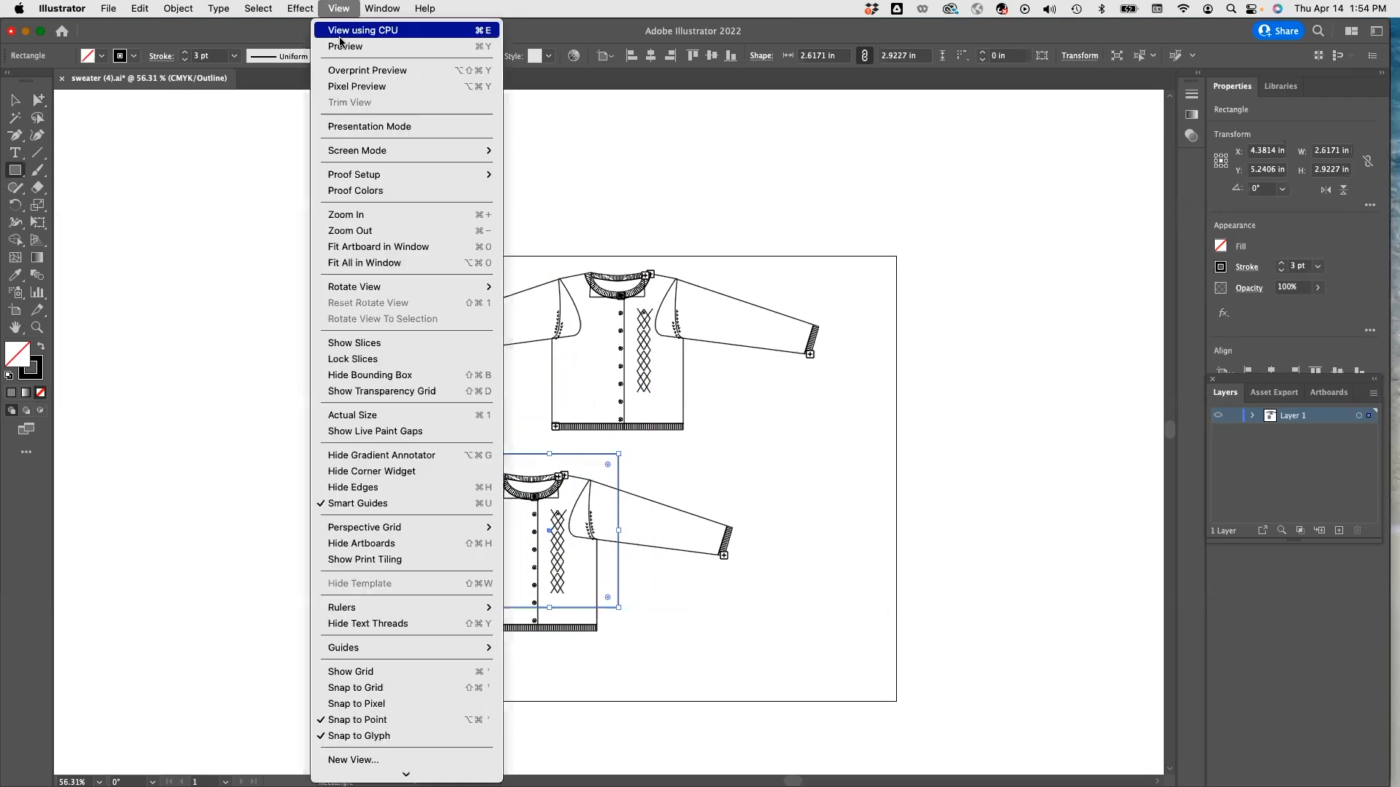
{"action": "left_click", "coordinate": [356, 87]}
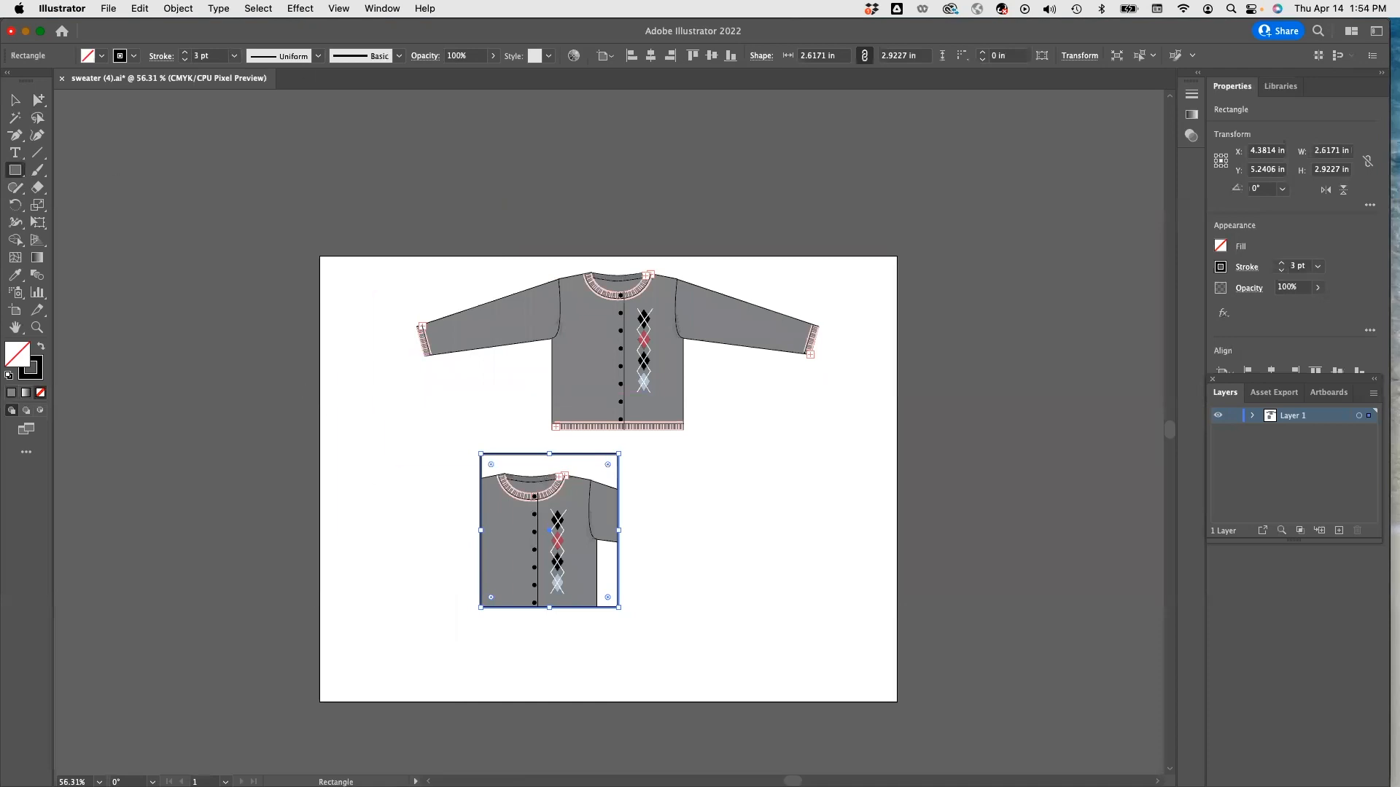
{"action": "left_click", "coordinate": [17, 101]}
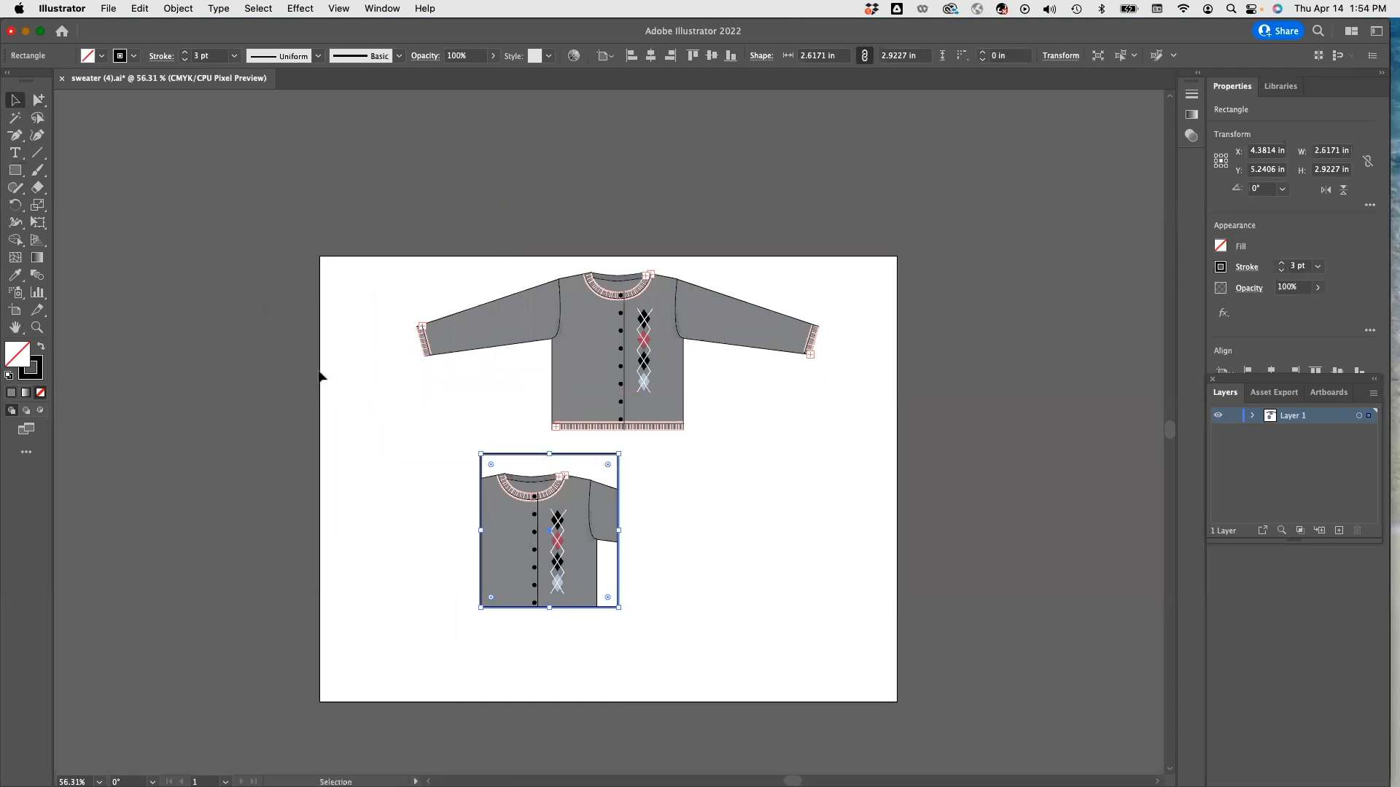
{"action": "left_click", "coordinate": [381, 453]}
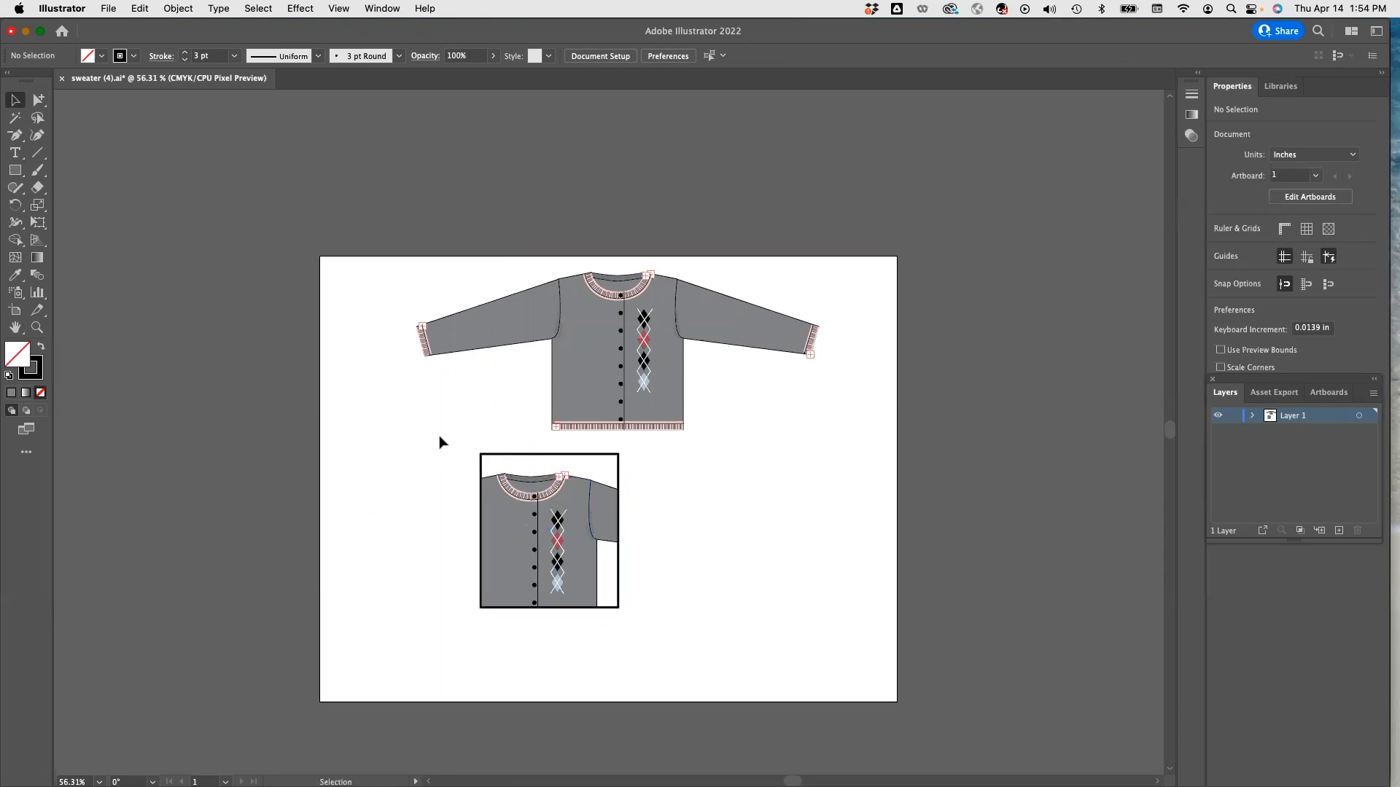
- Group the black frame with the clipped sweater and move the group to the artboard's lower left area
{"action": "left_click_drag", "start_coordinate": [426, 431], "coordinate": [660, 640]}
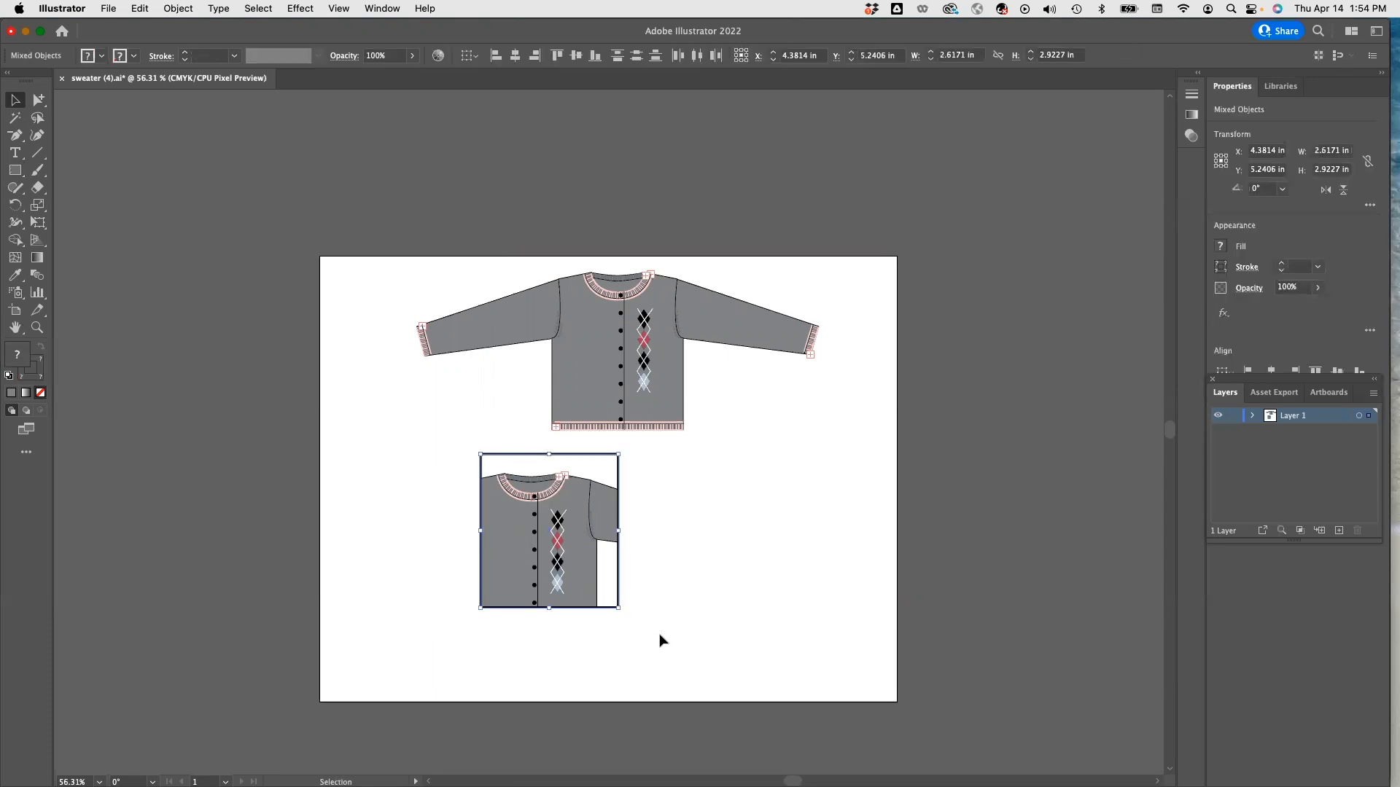
{"action": "left_click", "coordinate": [181, 9]}
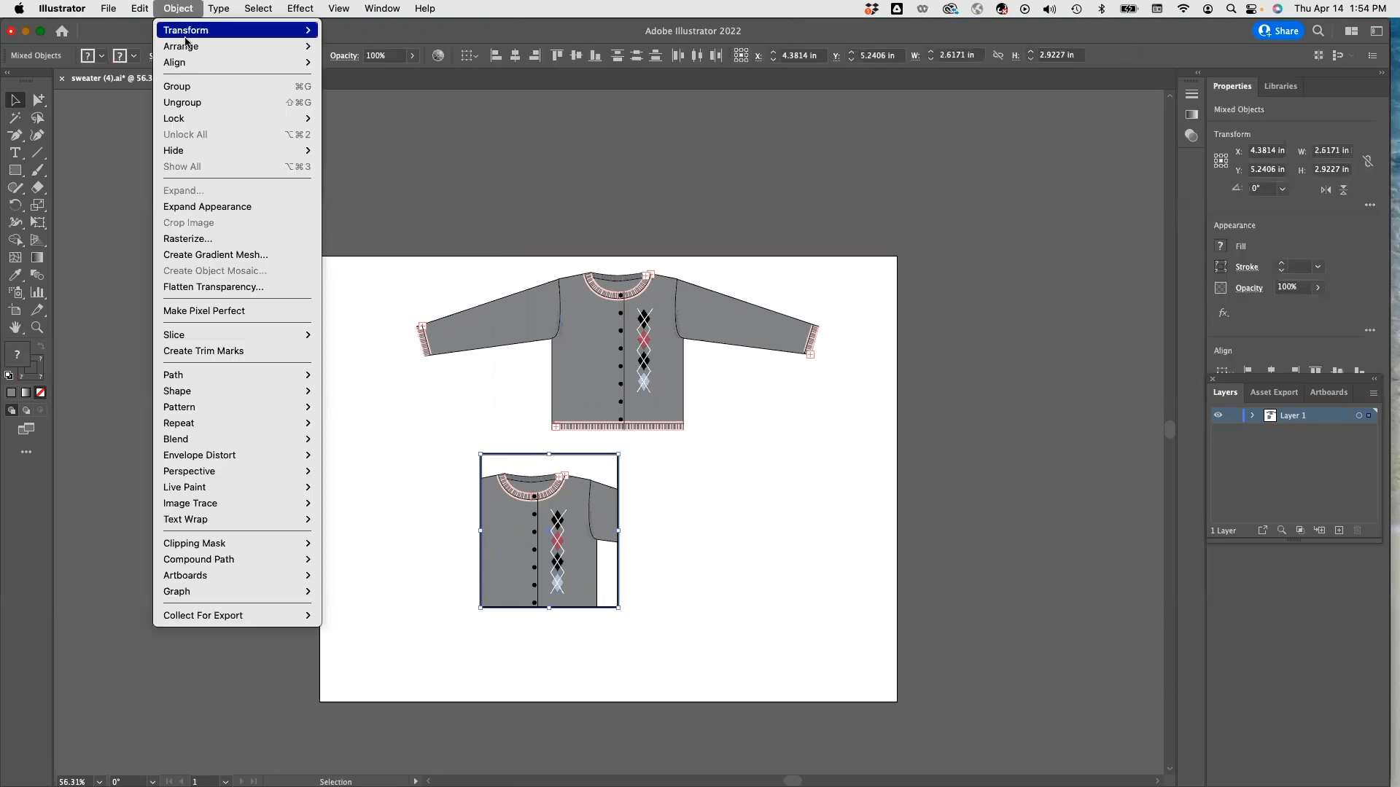
{"action": "left_click", "coordinate": [201, 85]}
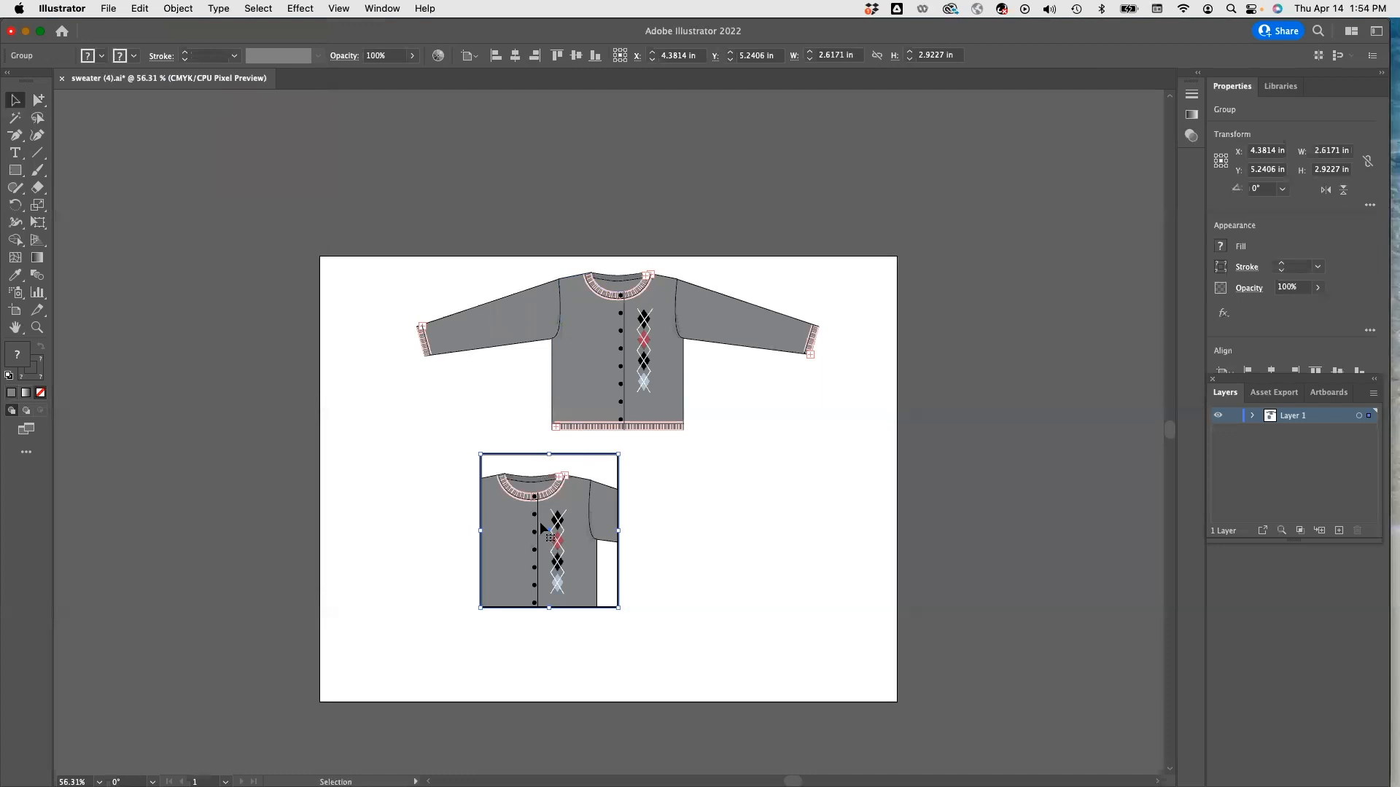
{"action": "left_click_drag", "start_coordinate": [540, 529], "coordinate": [417, 560]}
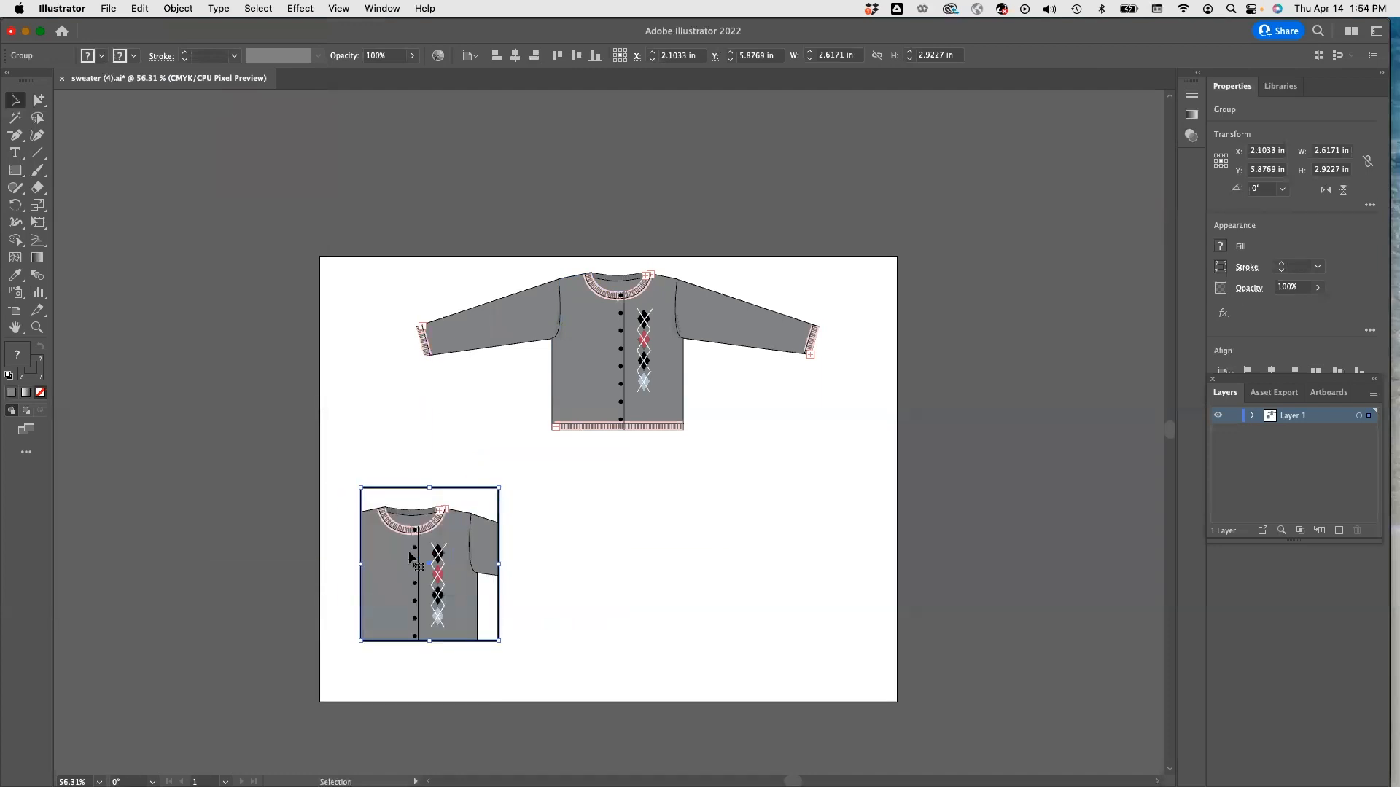
- Duplicate the framed snapshot twice and place the copies beside it in a row below the full sweater
{"action": "key", "text": "super"}
{"action": "left_click_drag", "start_coordinate": [412, 559], "coordinate": [629, 473]}
{"action": "left_click_drag", "start_coordinate": [620, 569], "coordinate": [611, 568]}
{"action": "key", "text": "super+z"}
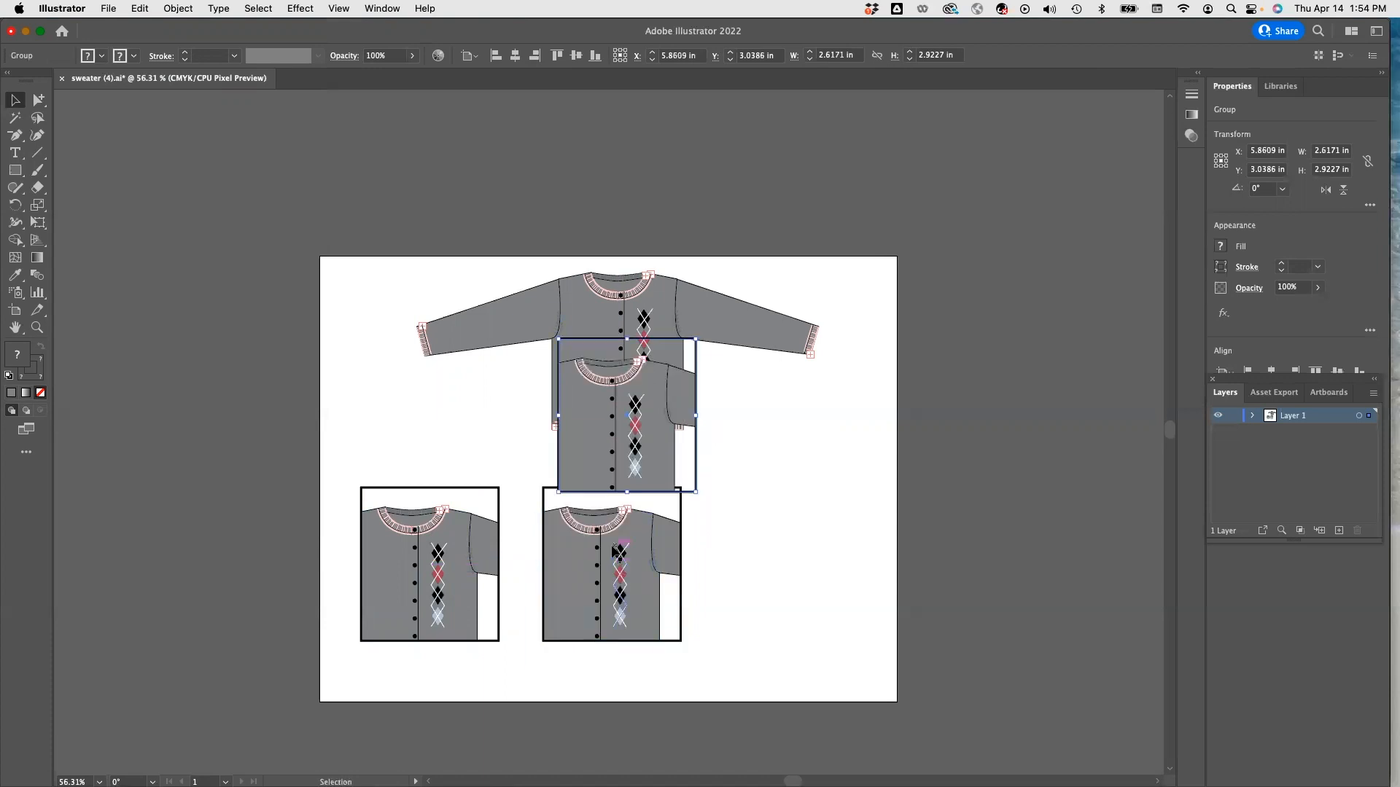
{"action": "left_click_drag", "start_coordinate": [618, 418], "coordinate": [780, 567]}
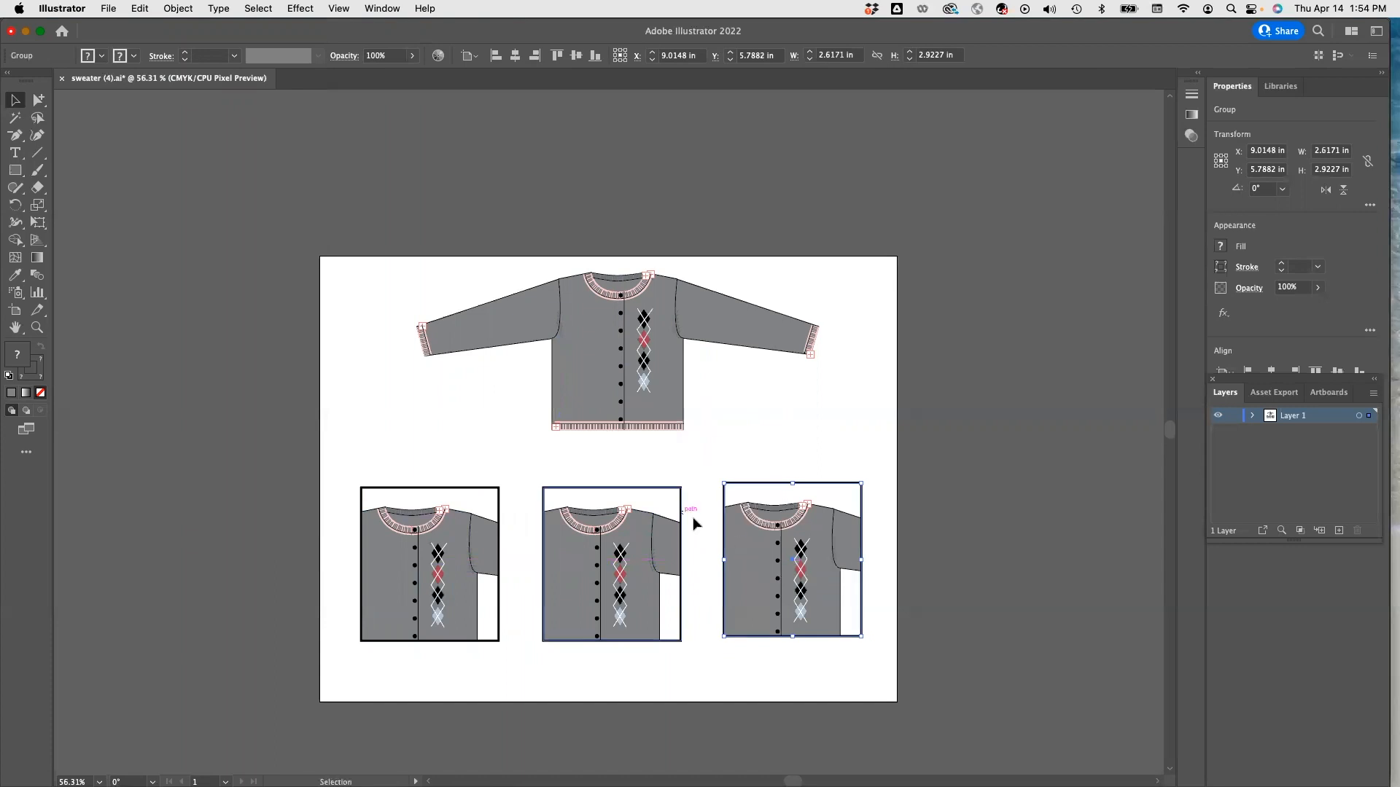
- Show the rulers and place a horizontal guide along the top edge of the rightmost snapshot
{"action": "left_click", "coordinate": [331, 9]}
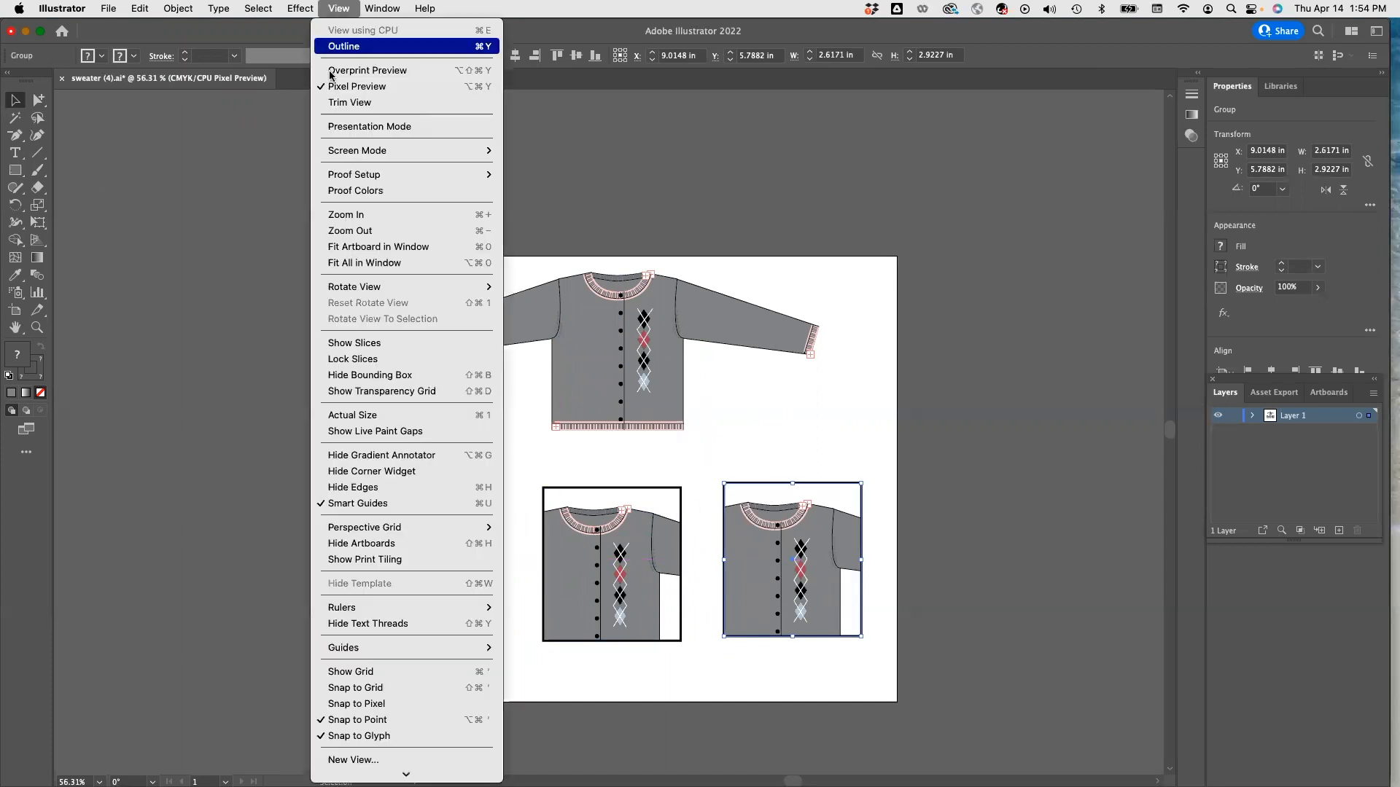
{"action": "key", "text": "Escape"}
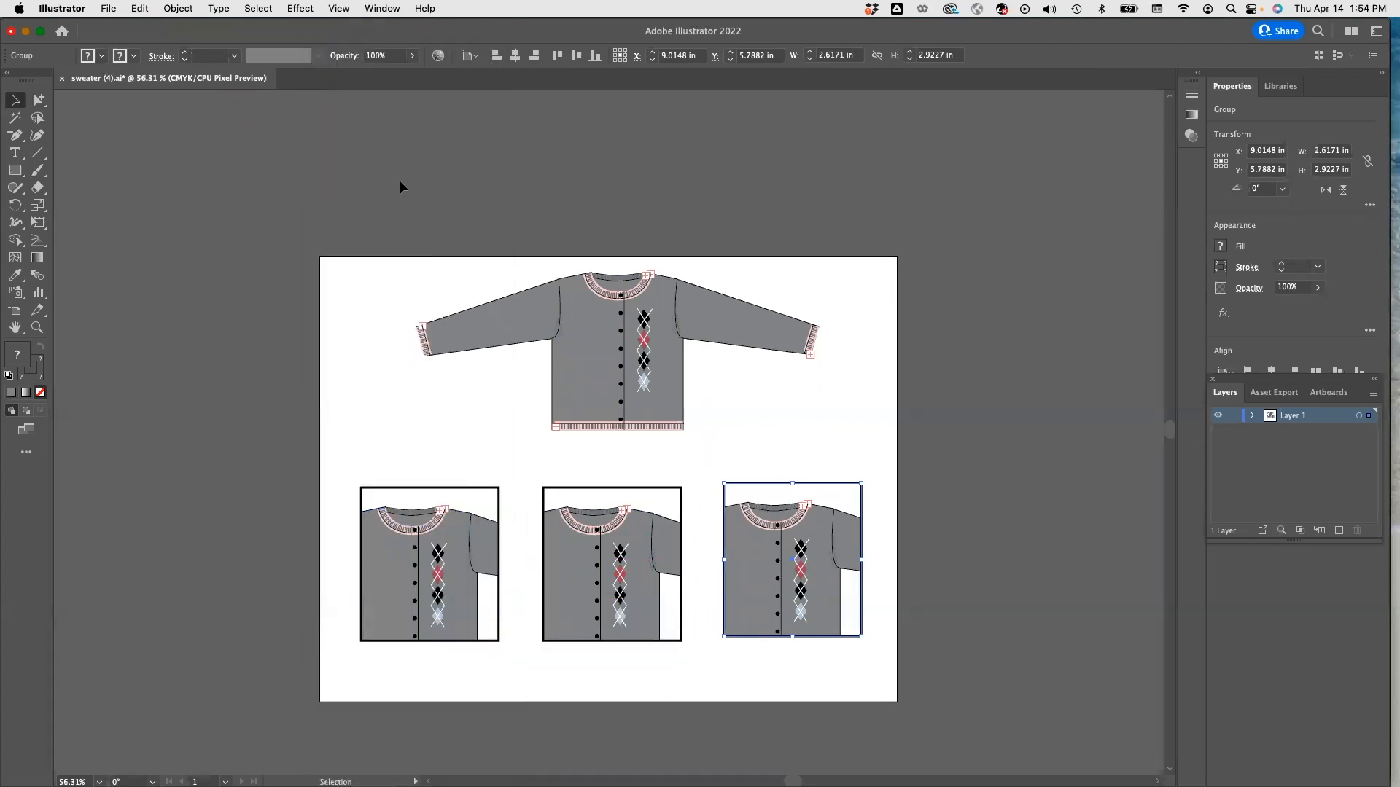
{"action": "left_click", "coordinate": [347, 10]}
{"action": "mouse_move", "coordinate": [440, 612]}
{"action": "left_click", "coordinate": [533, 612]}
{"action": "left_click_drag", "start_coordinate": [603, 102], "coordinate": [589, 484]}
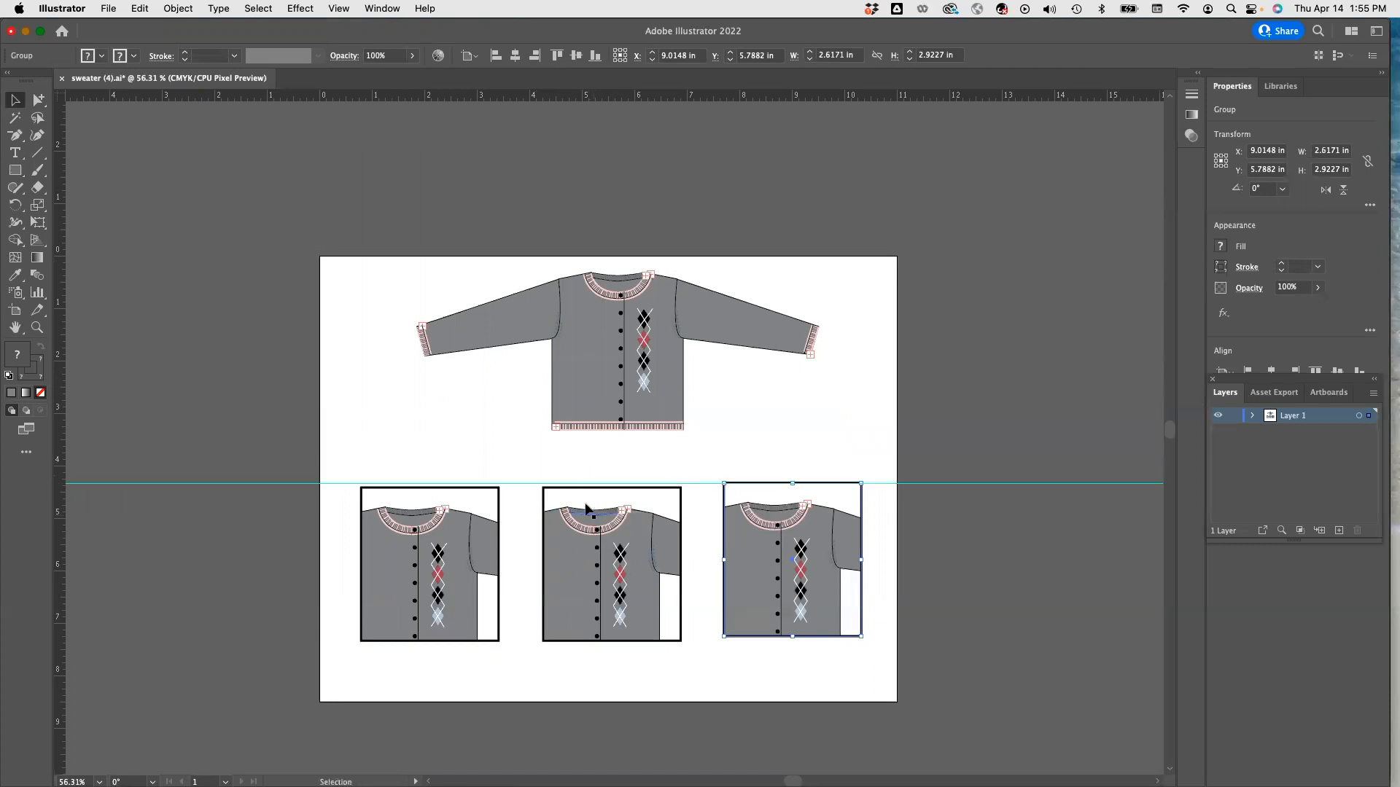
- Line up the top edges of the middle and left snapshots with the horizontal guide, and hide the guides
{"action": "left_click_drag", "start_coordinate": [579, 545], "coordinate": [579, 536]}
{"action": "left_click_drag", "start_coordinate": [448, 542], "coordinate": [448, 535]}
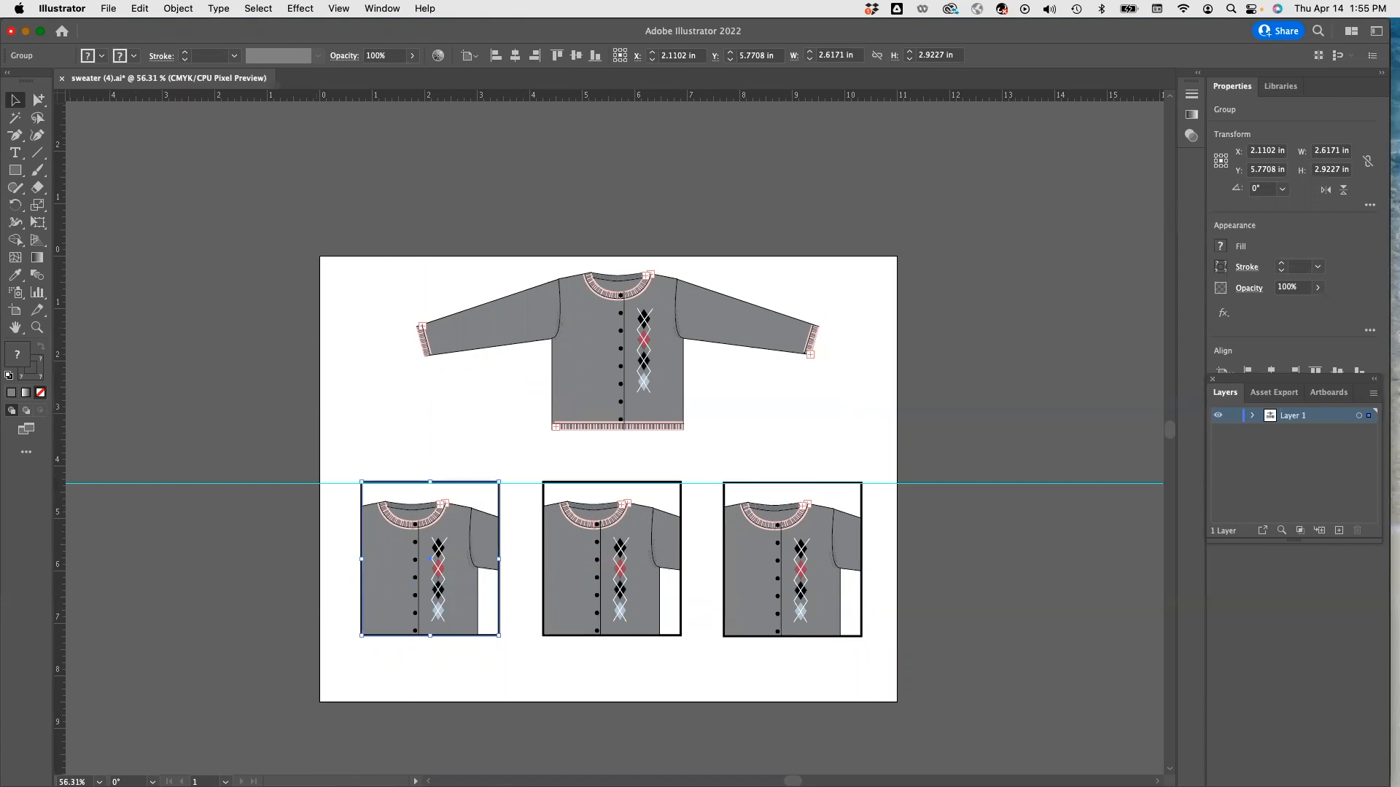
{"action": "left_click", "coordinate": [375, 428]}
{"action": "left_click", "coordinate": [396, 608]}
{"action": "left_click", "coordinate": [343, 8]}
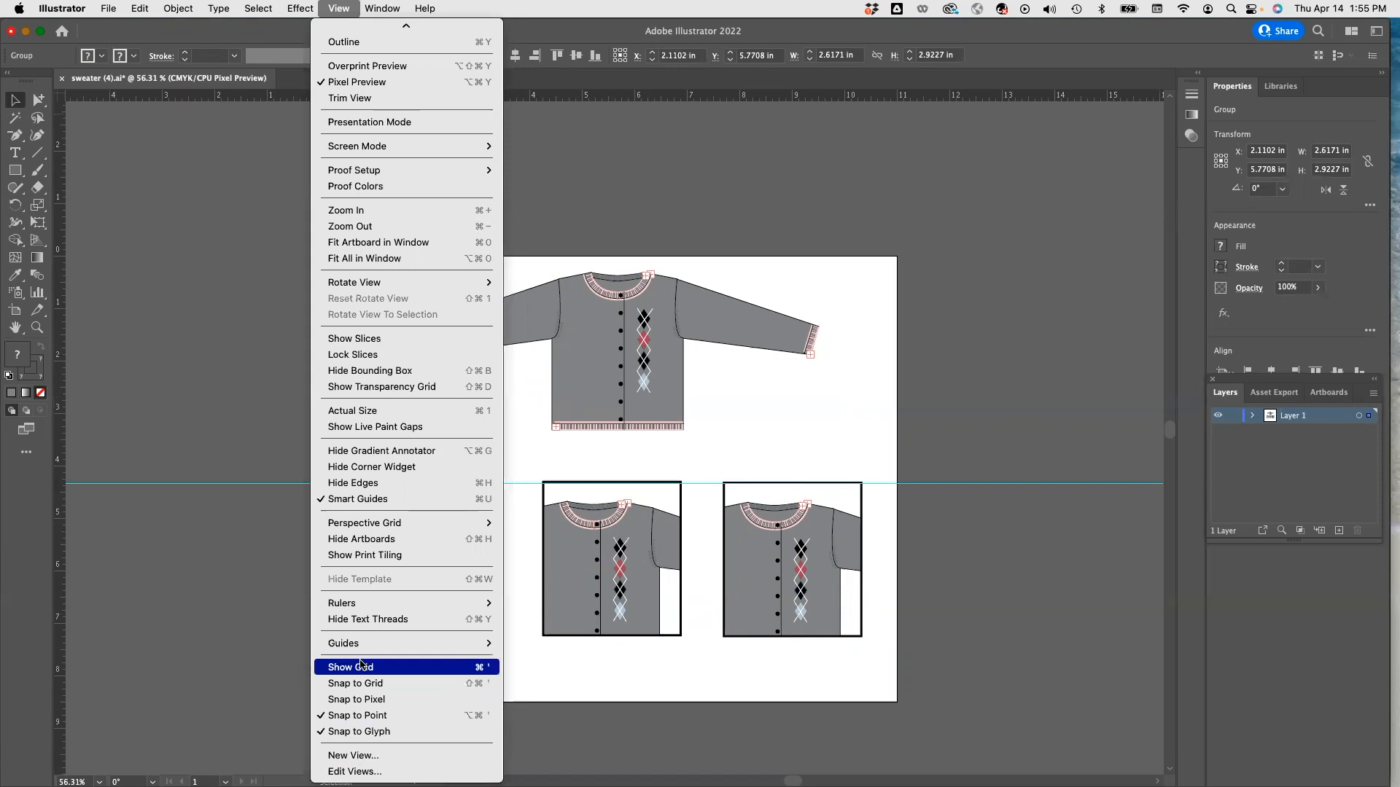
{"action": "mouse_move", "coordinate": [365, 643]}
{"action": "left_click", "coordinate": [530, 649]}
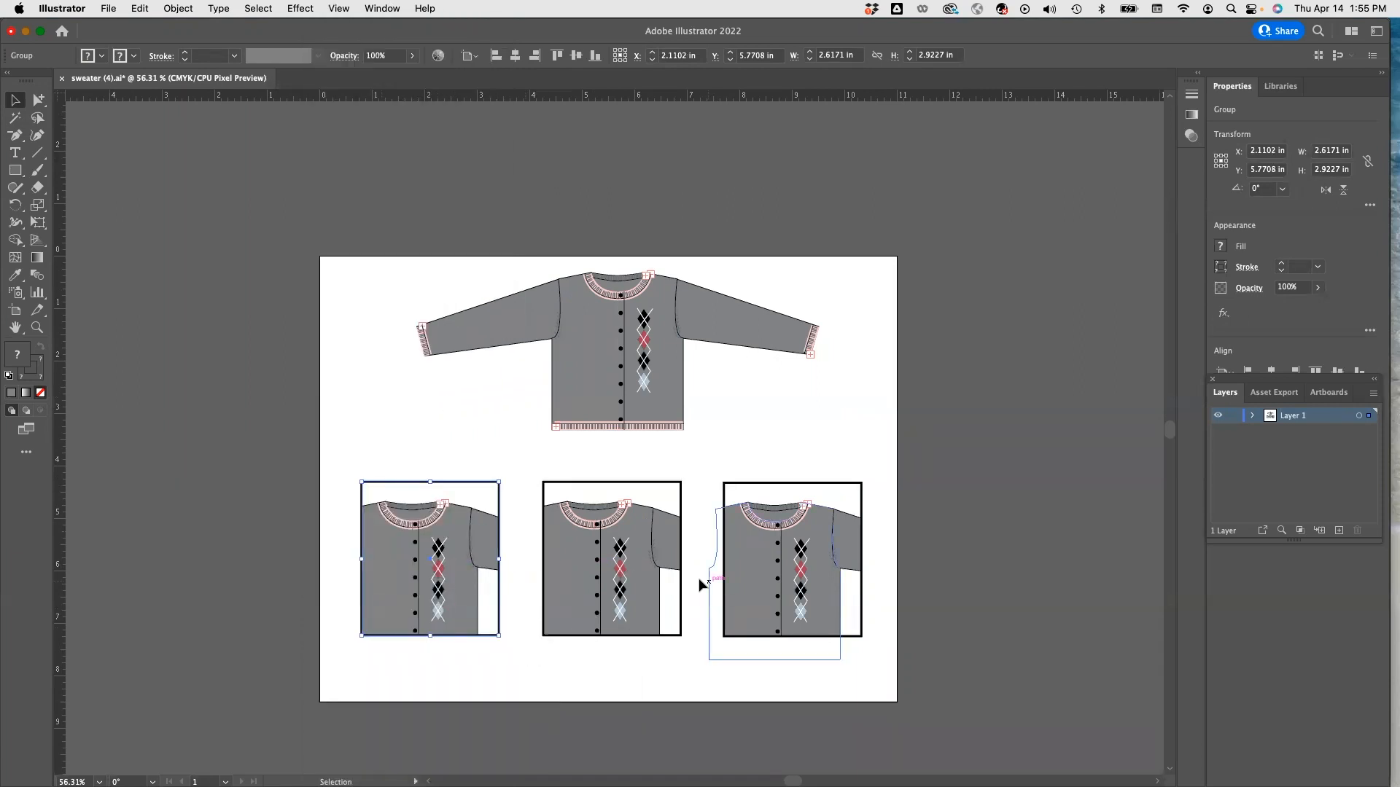
- Recolor the left snapshot using the High Contrast 2 harmony rule in the advanced Recolor Artwork options
{"action": "left_click", "coordinate": [140, 9]}
{"action": "mouse_move", "coordinate": [265, 296]}
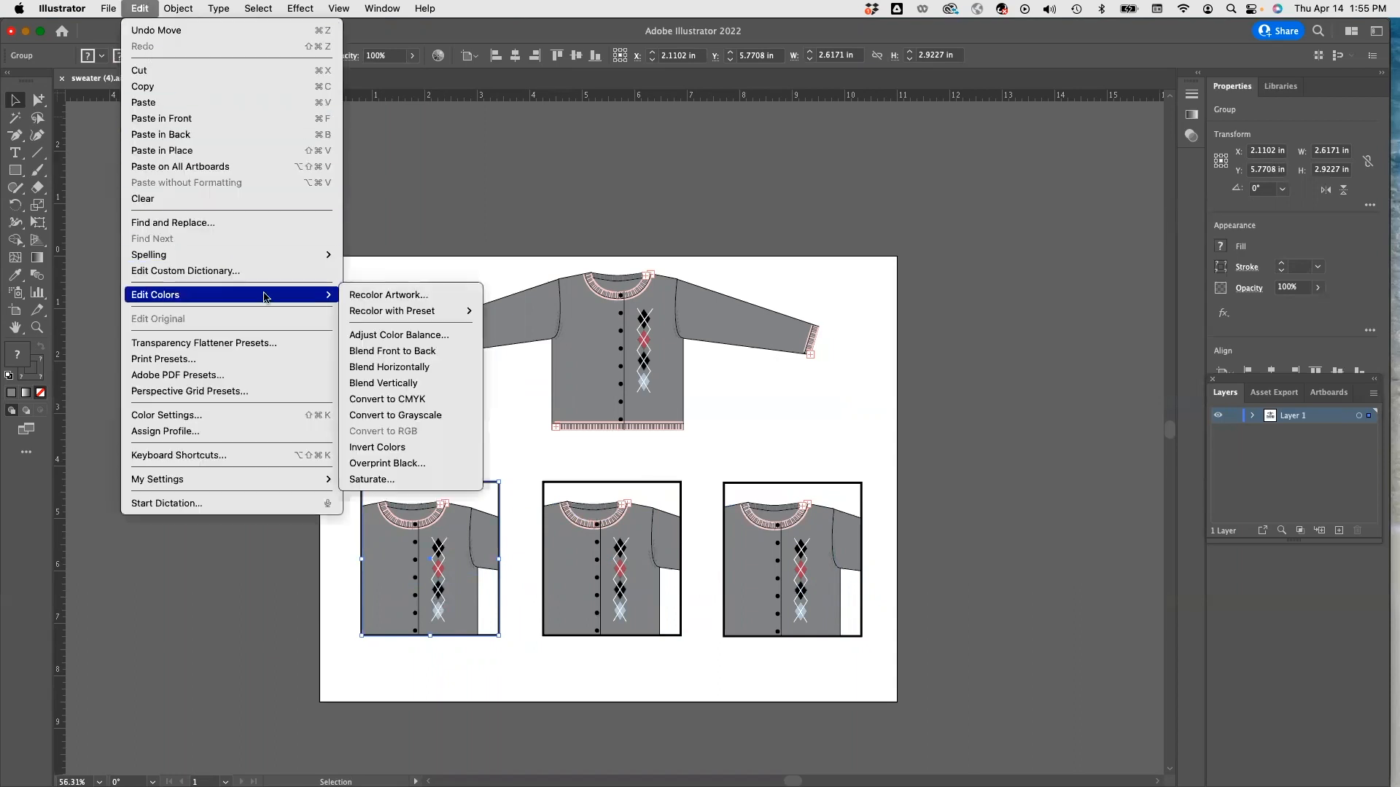
{"action": "left_click", "coordinate": [384, 299]}
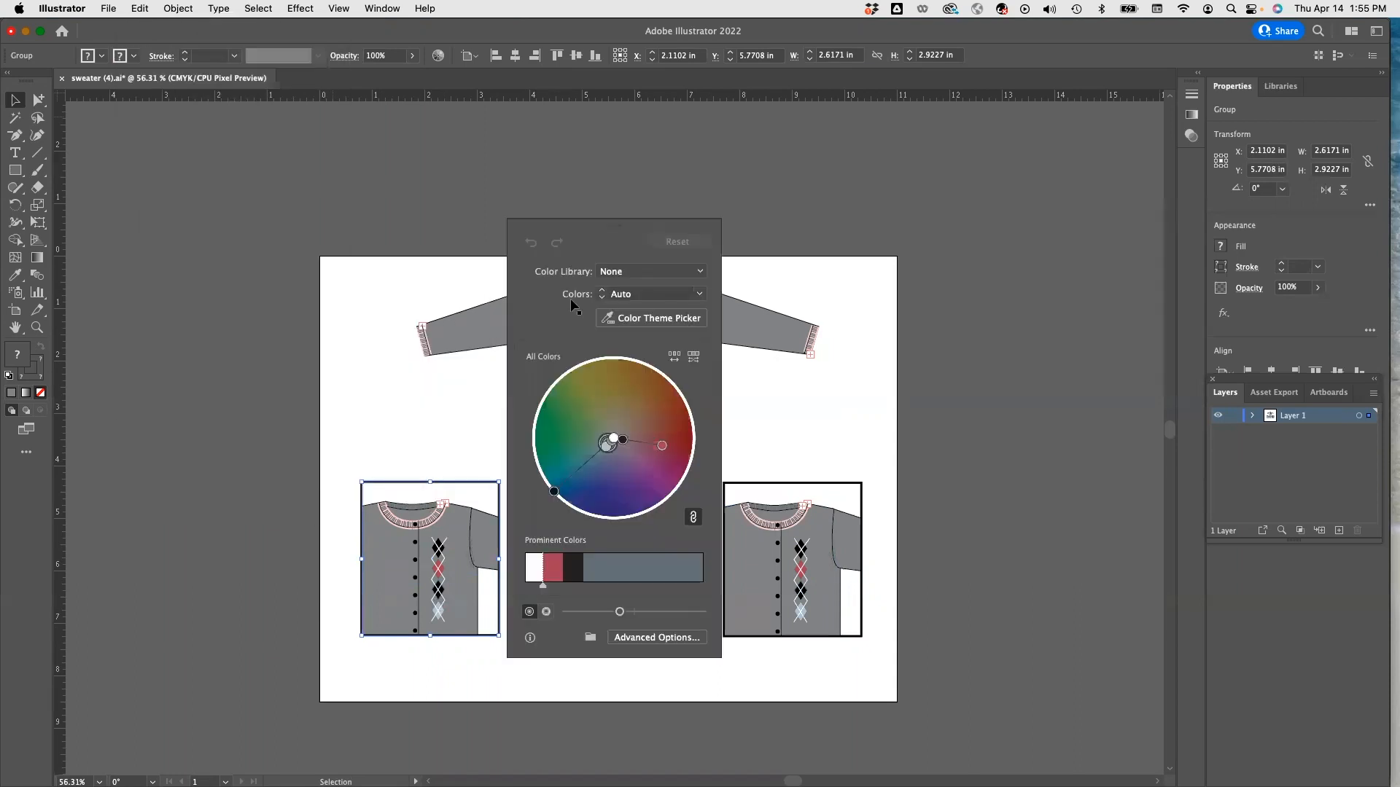
{"action": "left_click", "coordinate": [657, 637]}
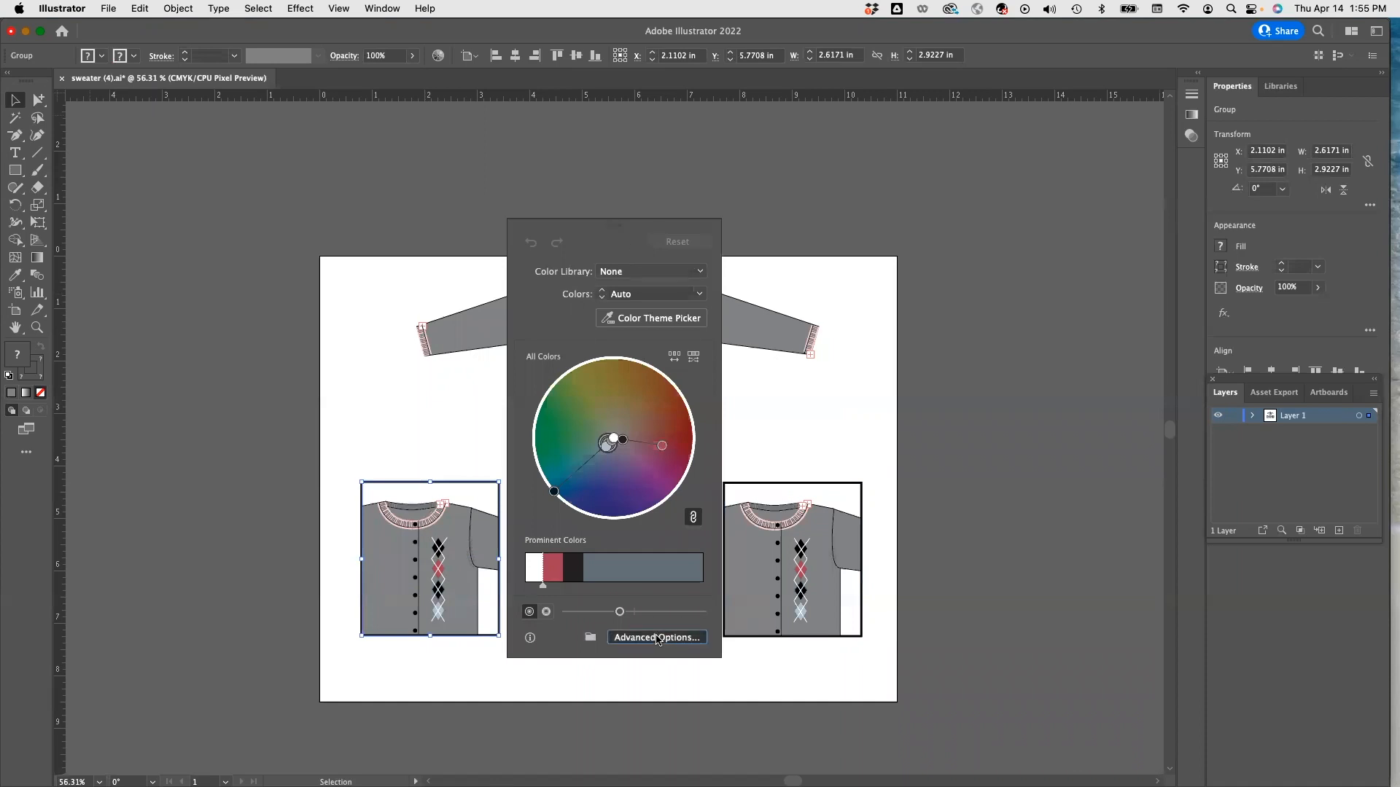
{"action": "left_click", "coordinate": [1041, 217]}
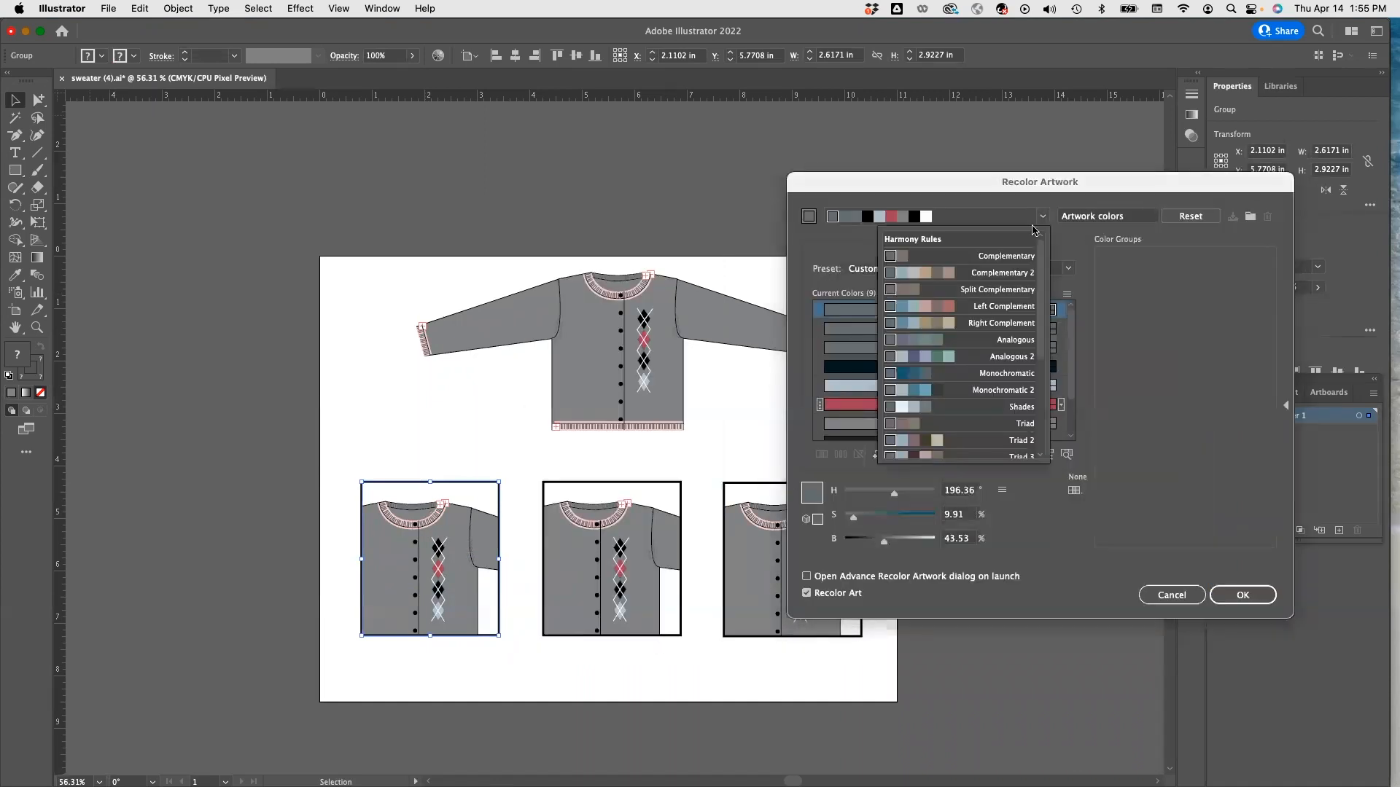
{"action": "scroll", "coordinate": [963, 367], "scroll_direction": "down", "scroll_amount": 5}
{"action": "left_click", "coordinate": [932, 401]}
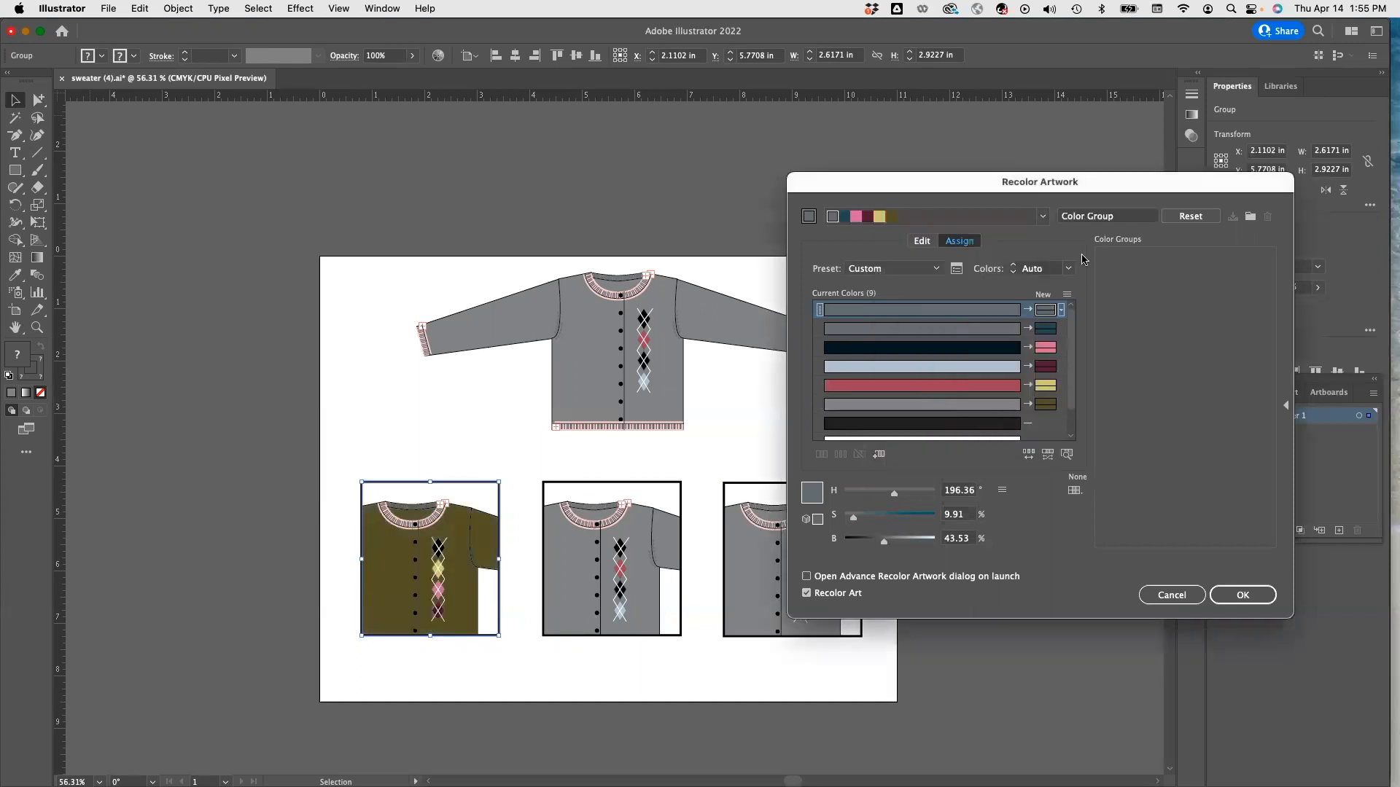
{"action": "left_click", "coordinate": [1242, 595]}
- Recolor the middle snapshot with the High Contrast 4 harmony rule in the advanced Recolor Artwork options
{"action": "left_click", "coordinate": [663, 535]}
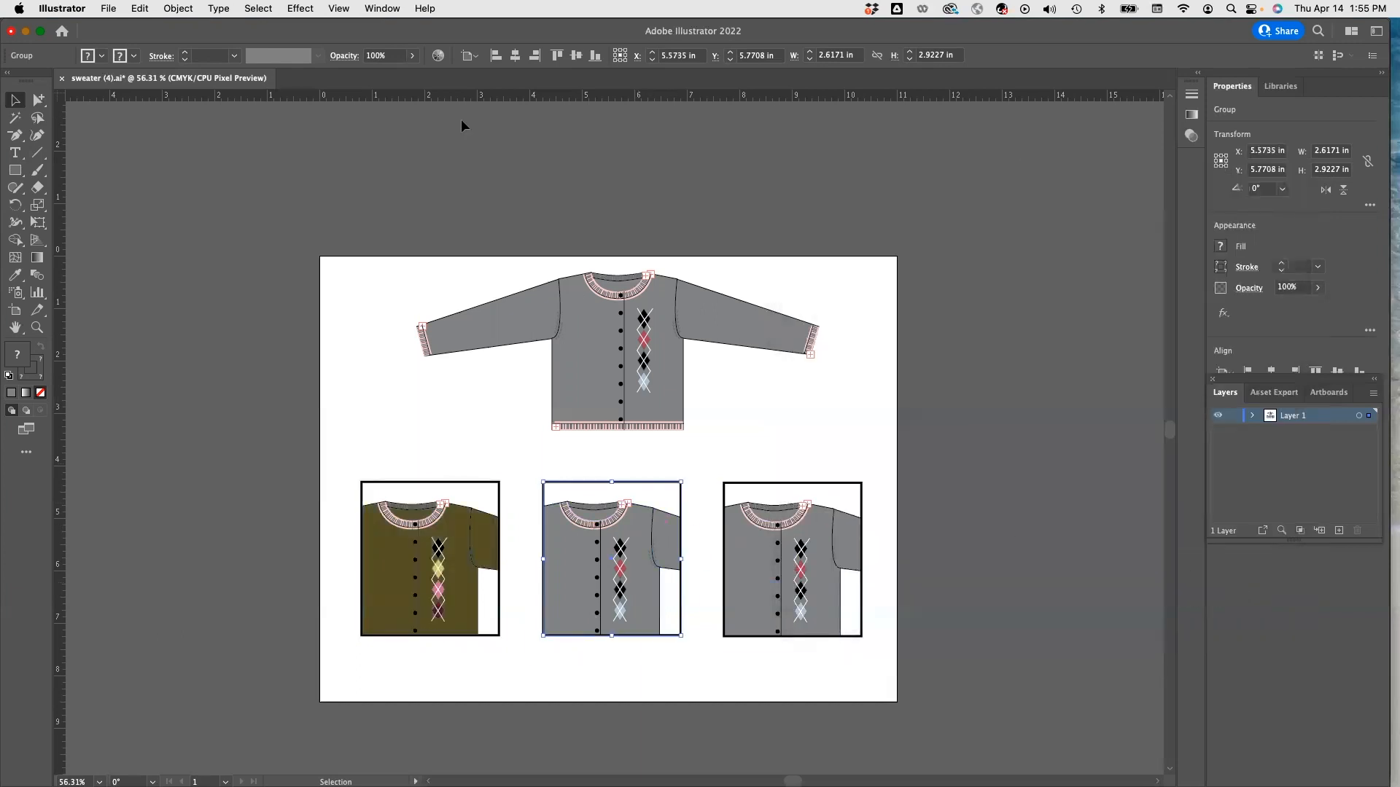
{"action": "left_click", "coordinate": [139, 8]}
{"action": "mouse_move", "coordinate": [233, 294]}
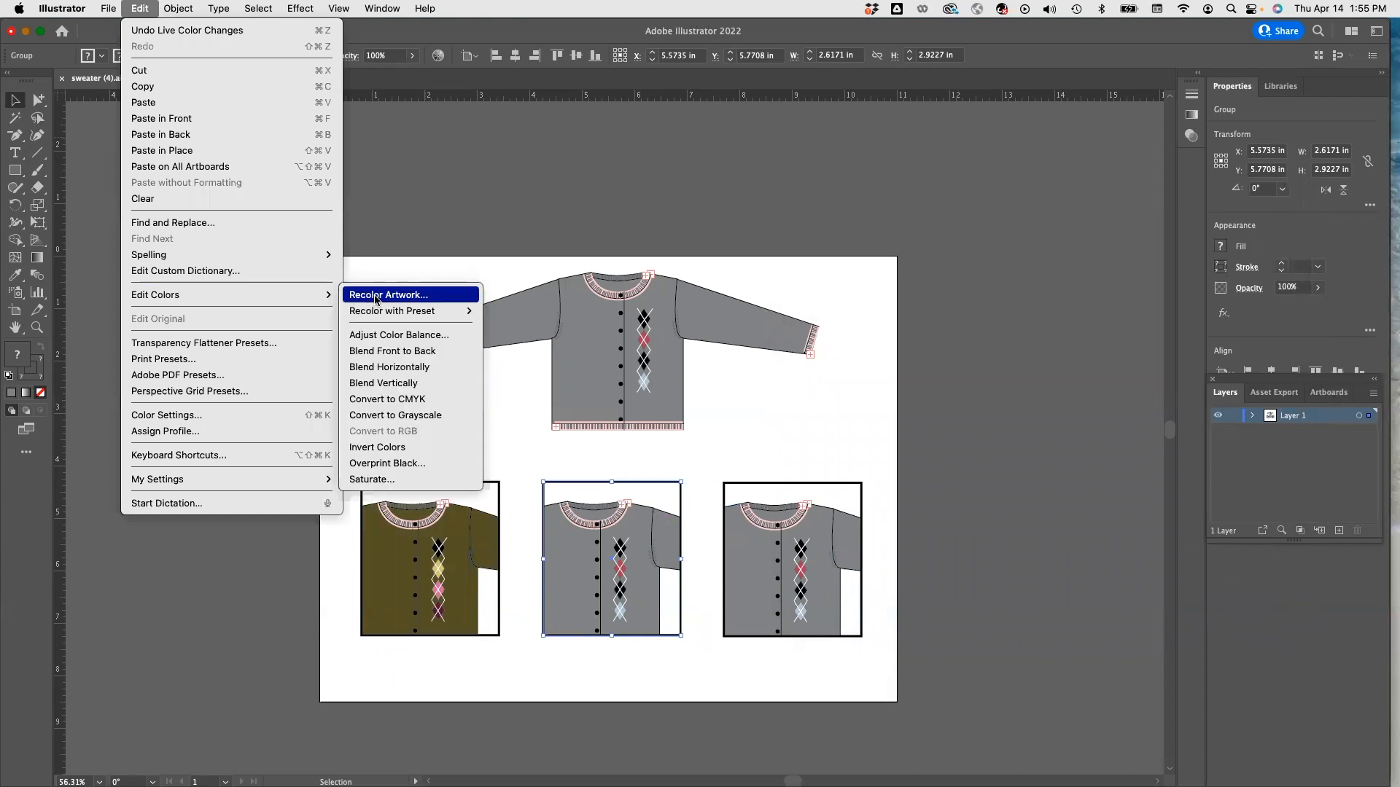
{"action": "left_click", "coordinate": [390, 296]}
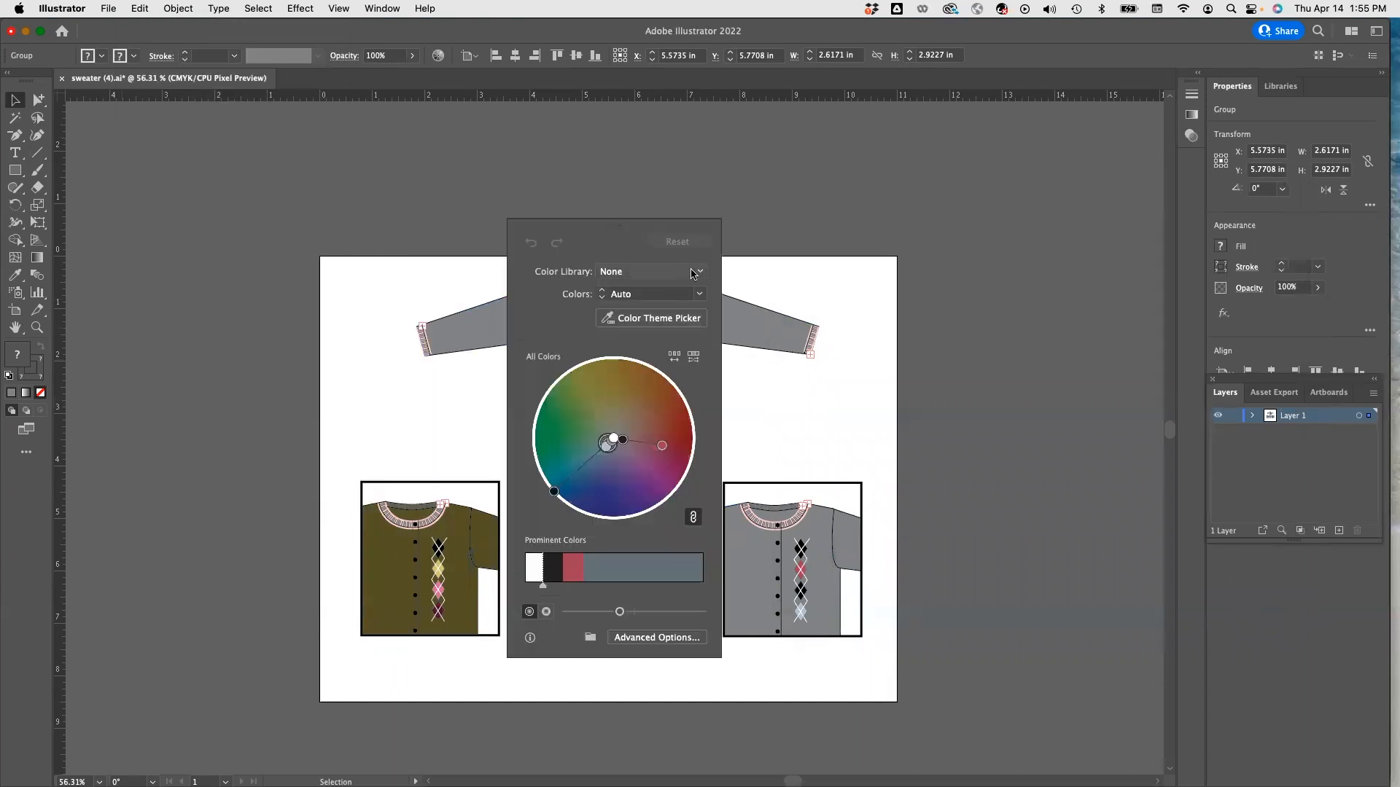
{"action": "left_click", "coordinate": [624, 637]}
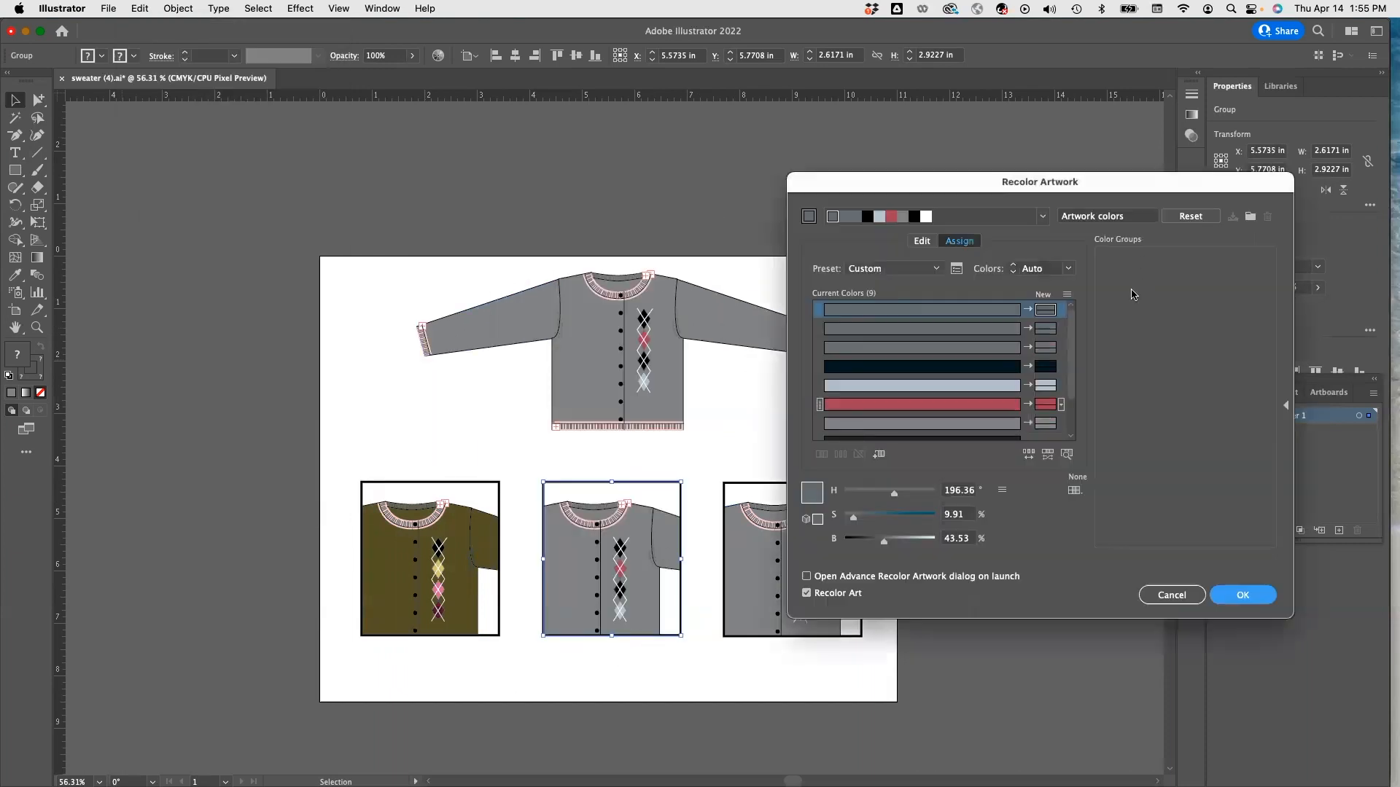
{"action": "left_click", "coordinate": [1043, 216]}
{"action": "scroll", "coordinate": [948, 437], "scroll_direction": "down", "scroll_amount": 5}
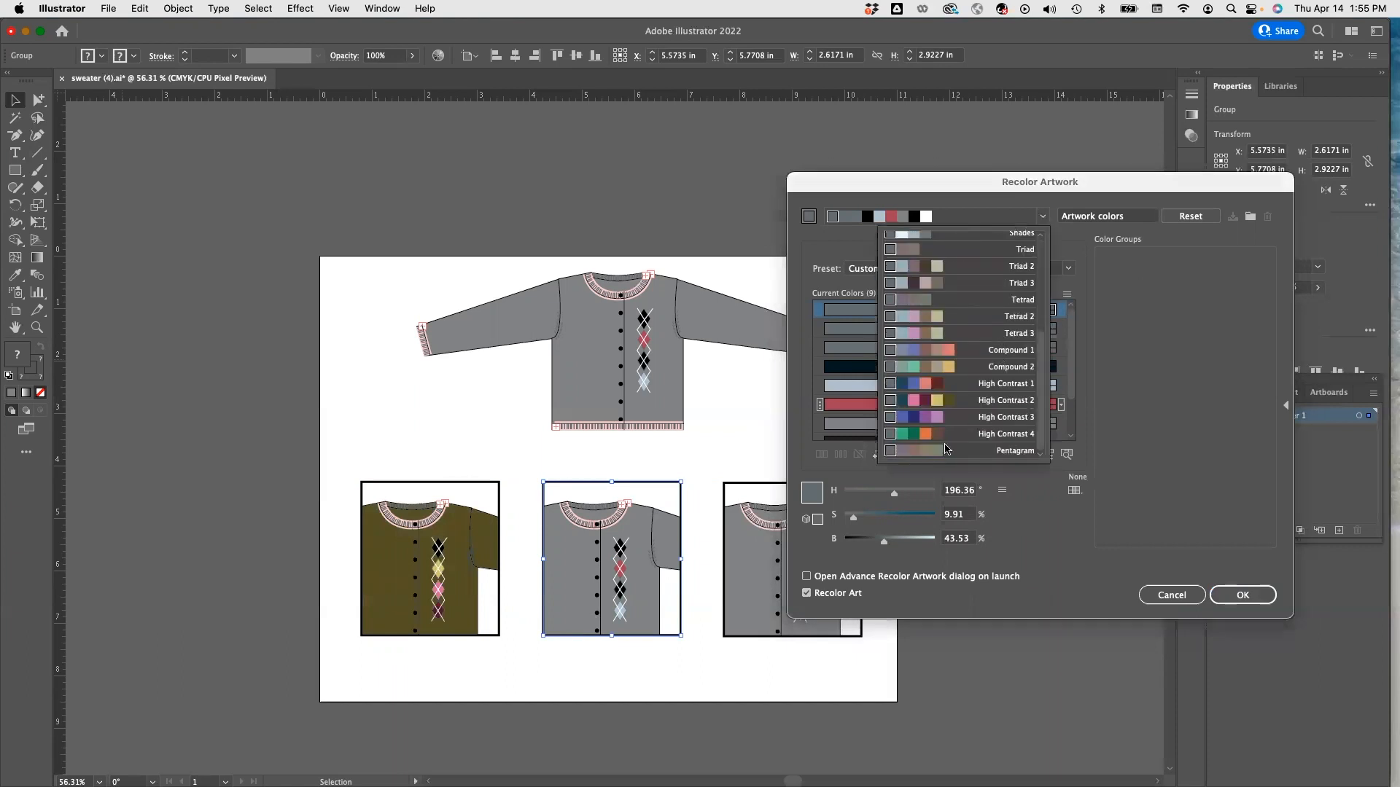
{"action": "left_click", "coordinate": [928, 434]}
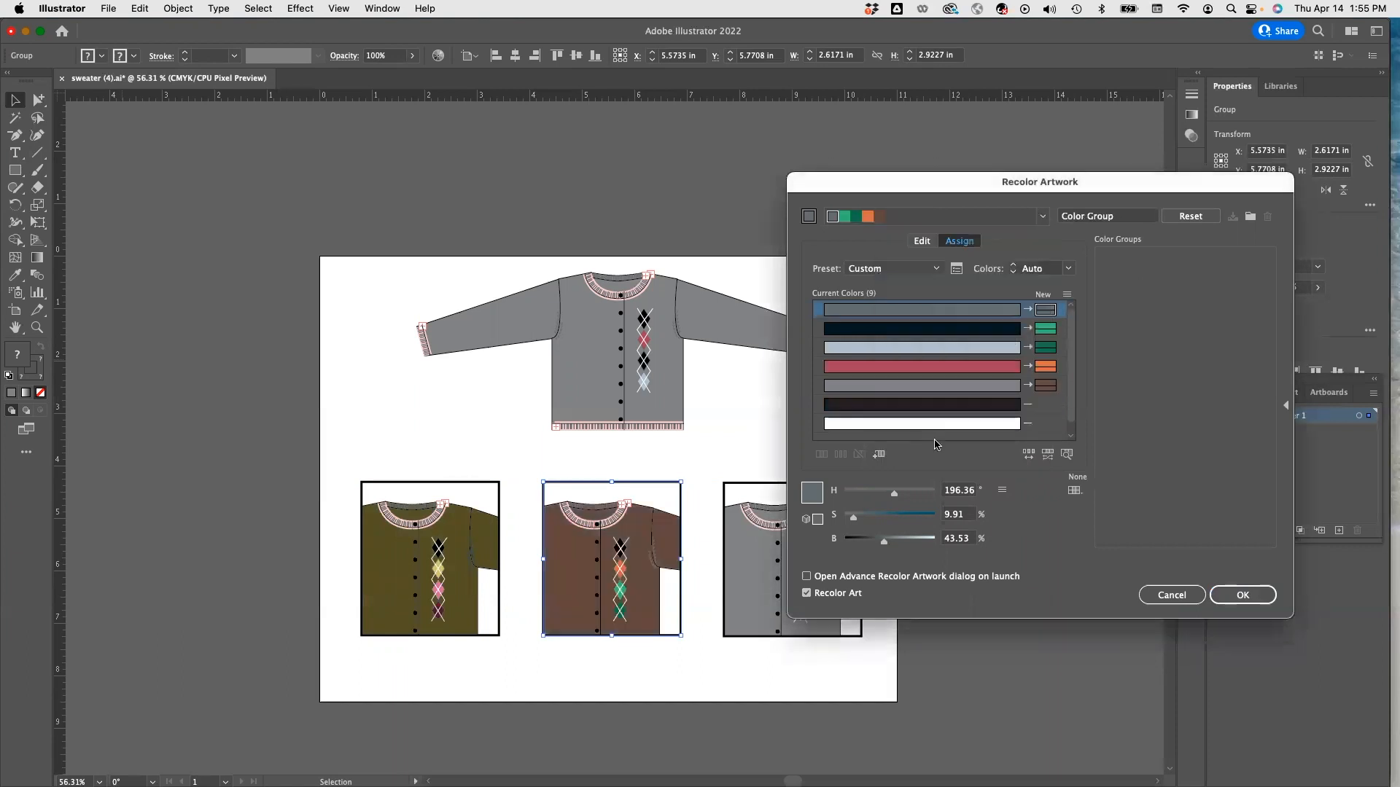
- Limit the middle snapshot's new colors to the Bright color properties library, accept the recoloring and deselect it
{"action": "left_click", "coordinate": [1074, 491]}
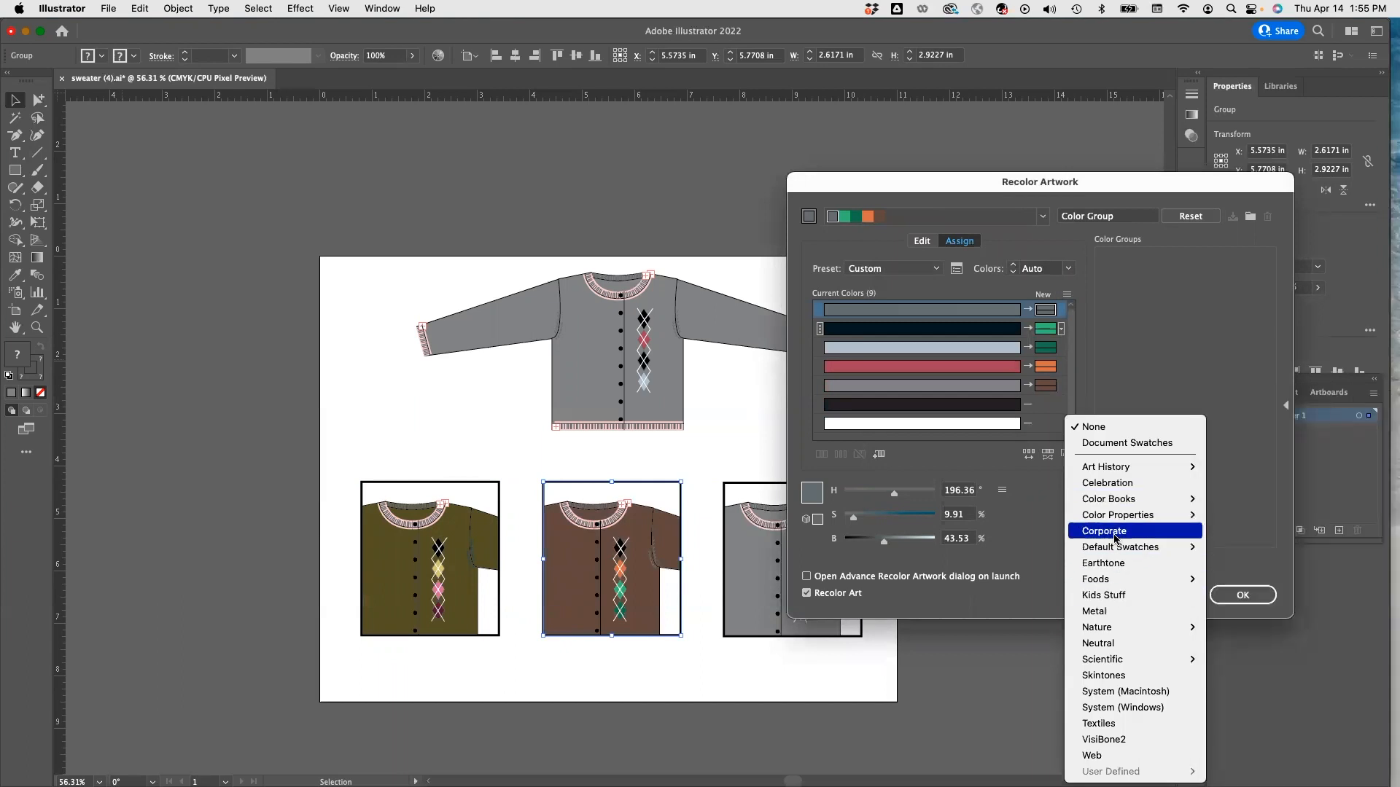
{"action": "mouse_move", "coordinate": [1116, 510]}
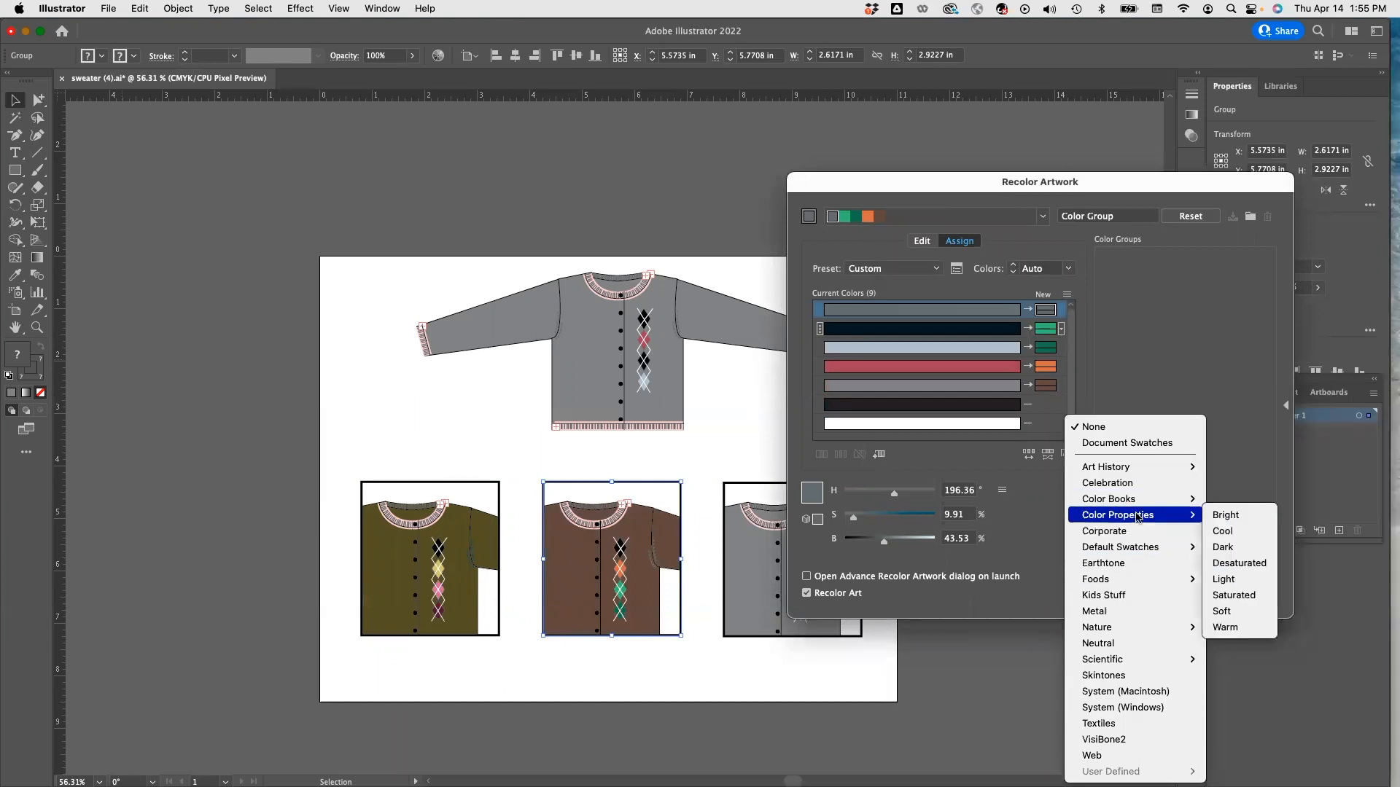
{"action": "left_click", "coordinate": [1240, 516]}
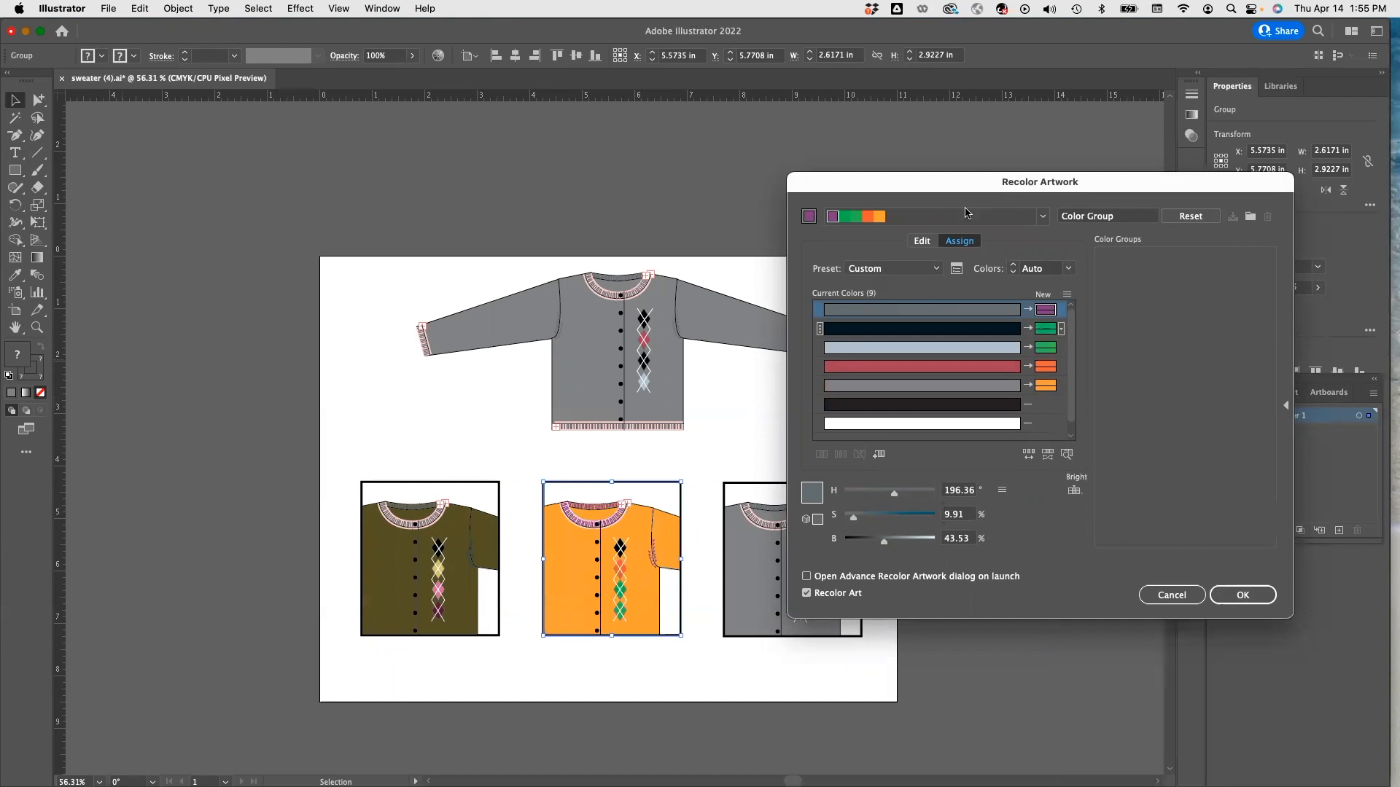
{"action": "left_click", "coordinate": [1043, 216]}
{"action": "left_click", "coordinate": [1043, 219]}
{"action": "left_click", "coordinate": [1242, 595]}
{"action": "key", "text": "super+shift+a"}
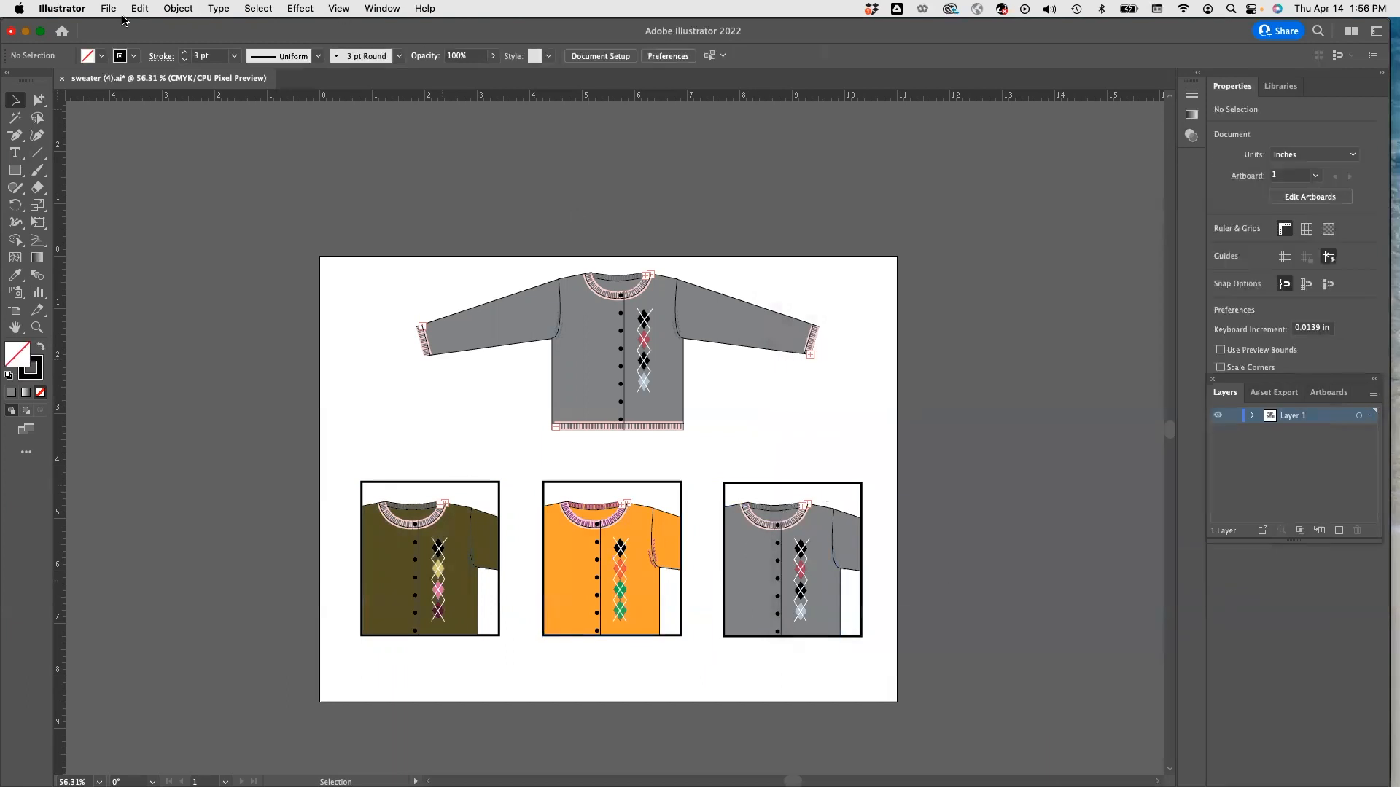
{"action": "left_click", "coordinate": [140, 9]}
{"action": "mouse_move", "coordinate": [191, 297]}
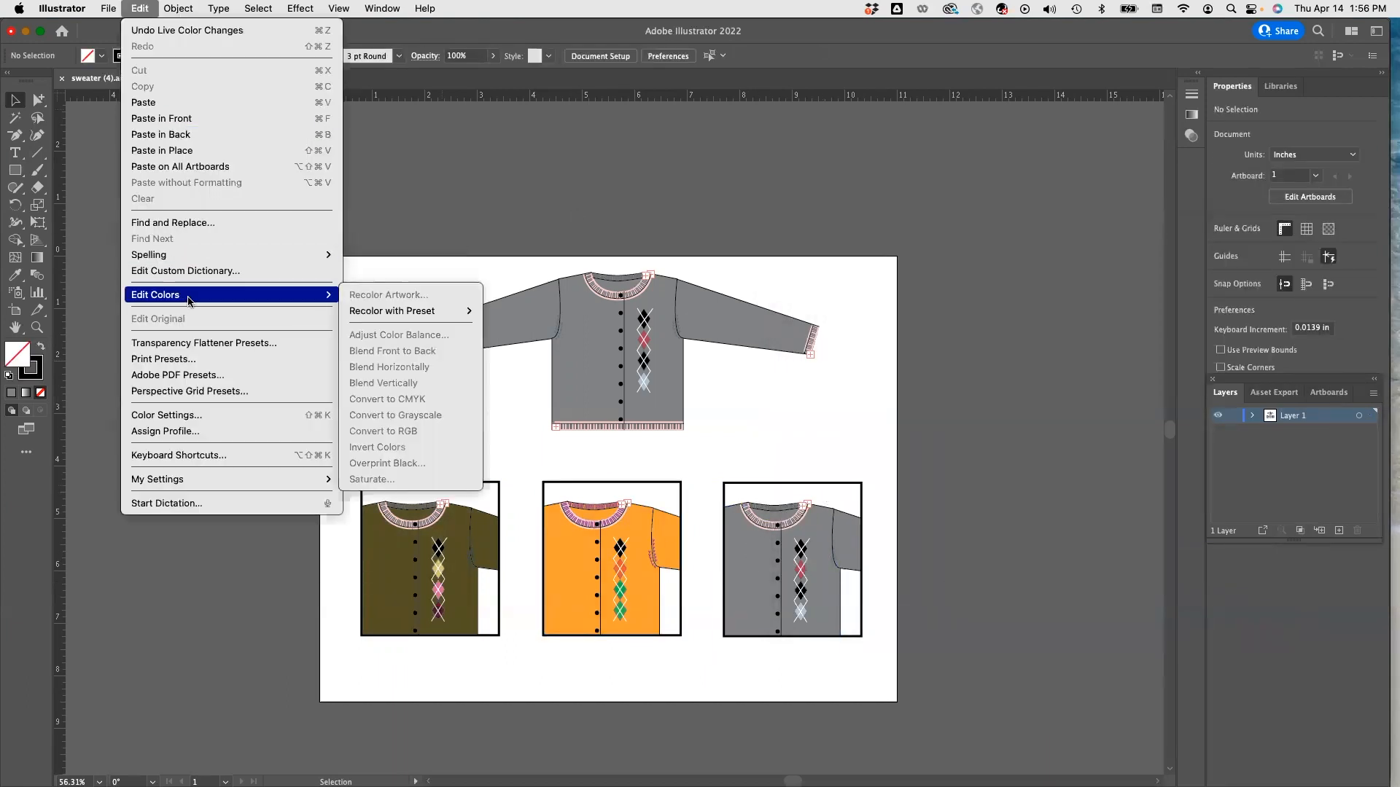
{"action": "left_click", "coordinate": [816, 458]}
- Recolor the right snapshot with the Pentagram harmony rule in the advanced Recolor Artwork options
{"action": "left_click", "coordinate": [838, 500]}
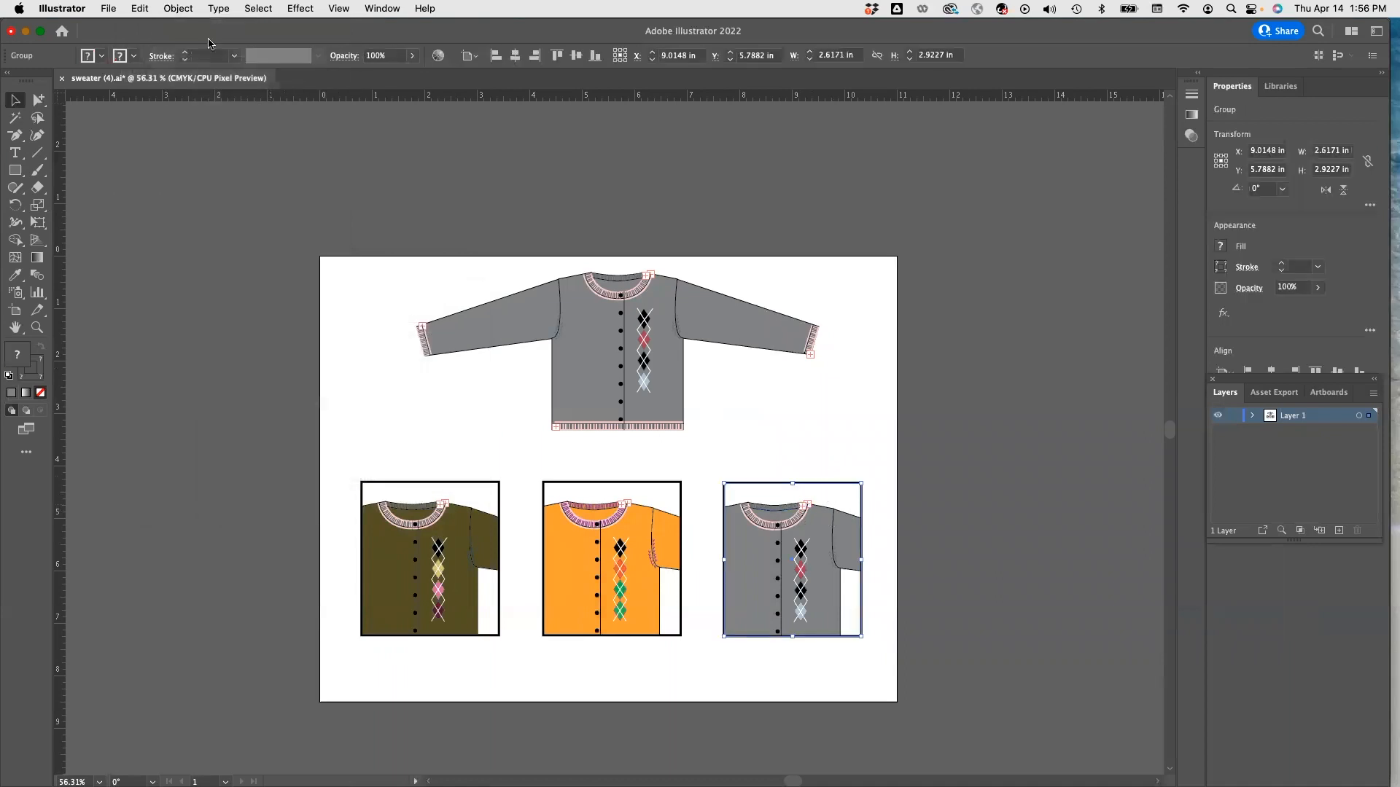
{"action": "left_click", "coordinate": [140, 8]}
{"action": "mouse_move", "coordinate": [199, 295]}
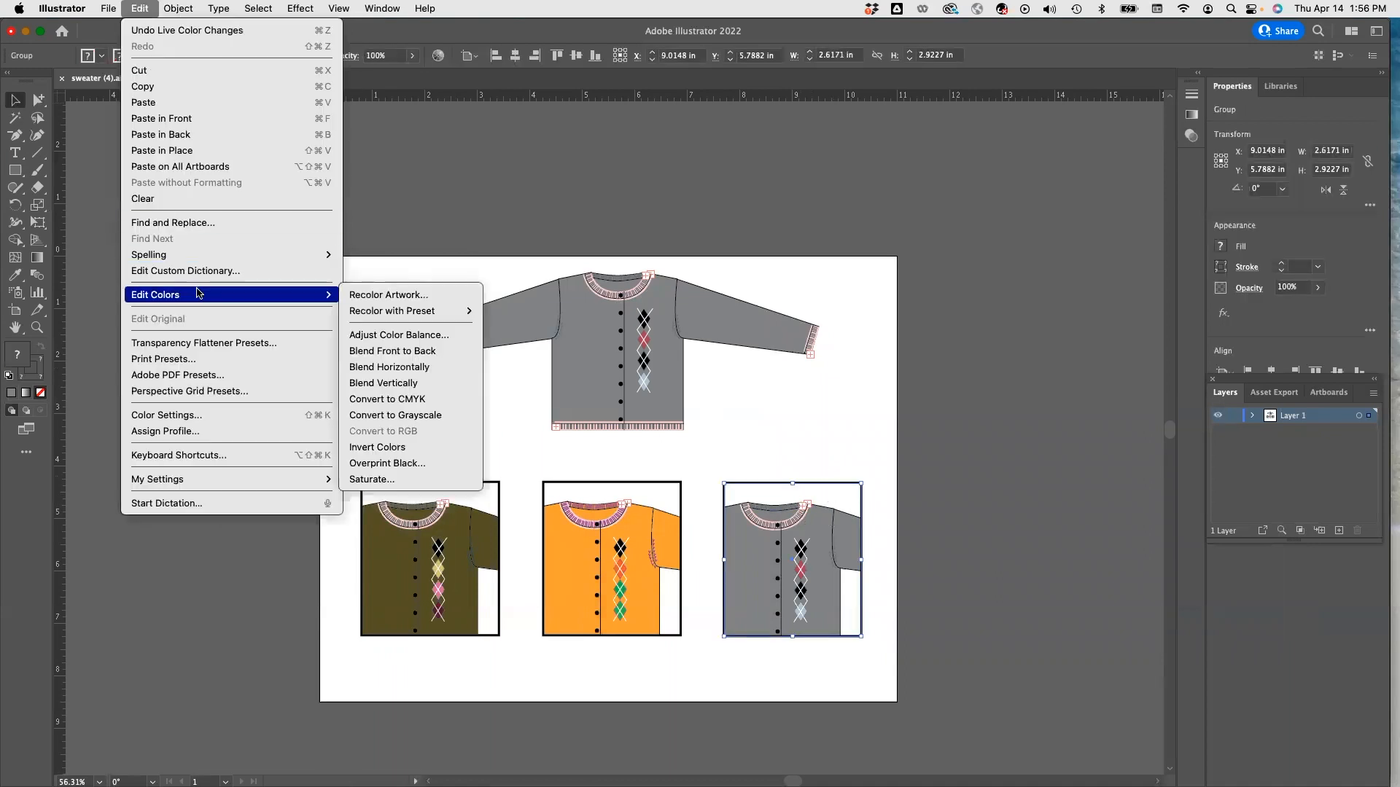
{"action": "left_click", "coordinate": [385, 295]}
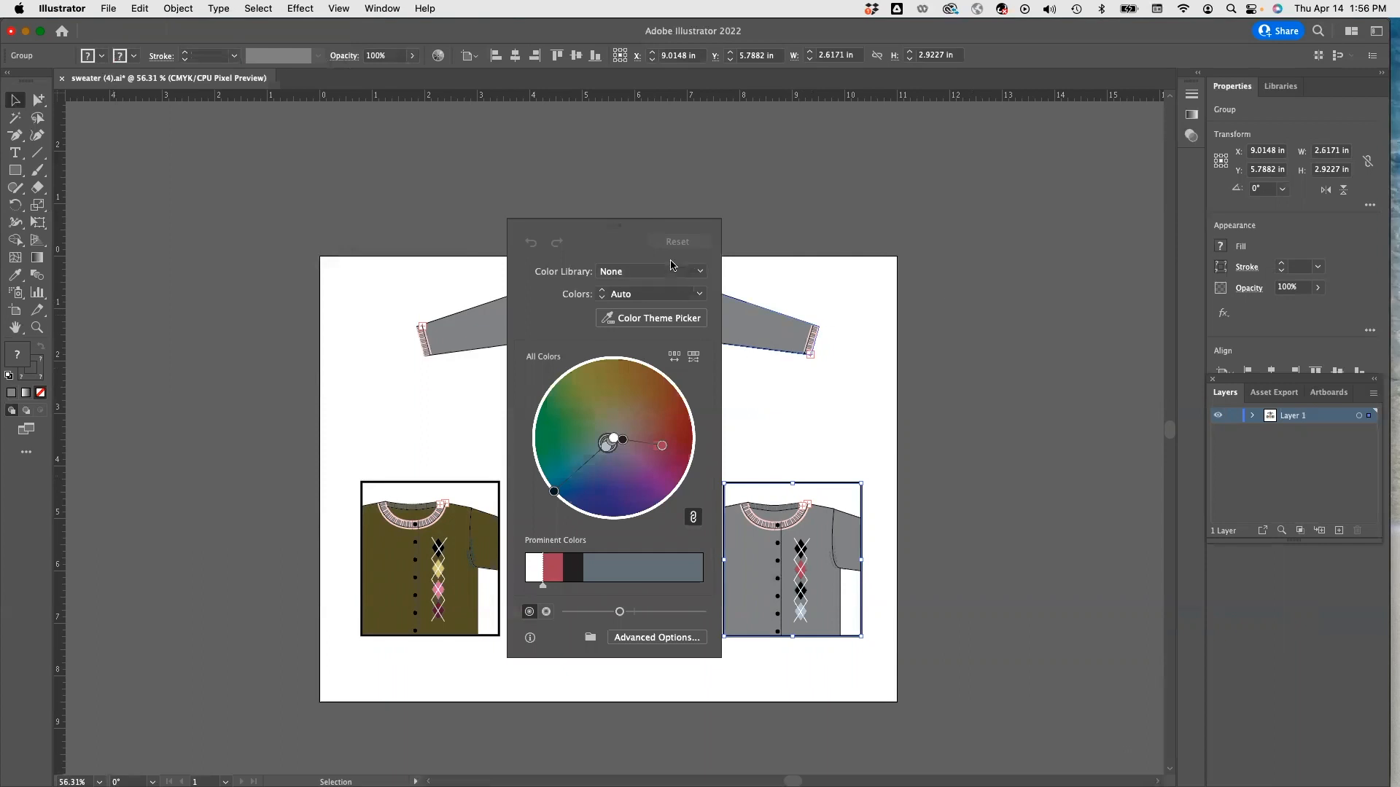
{"action": "left_click", "coordinate": [651, 637]}
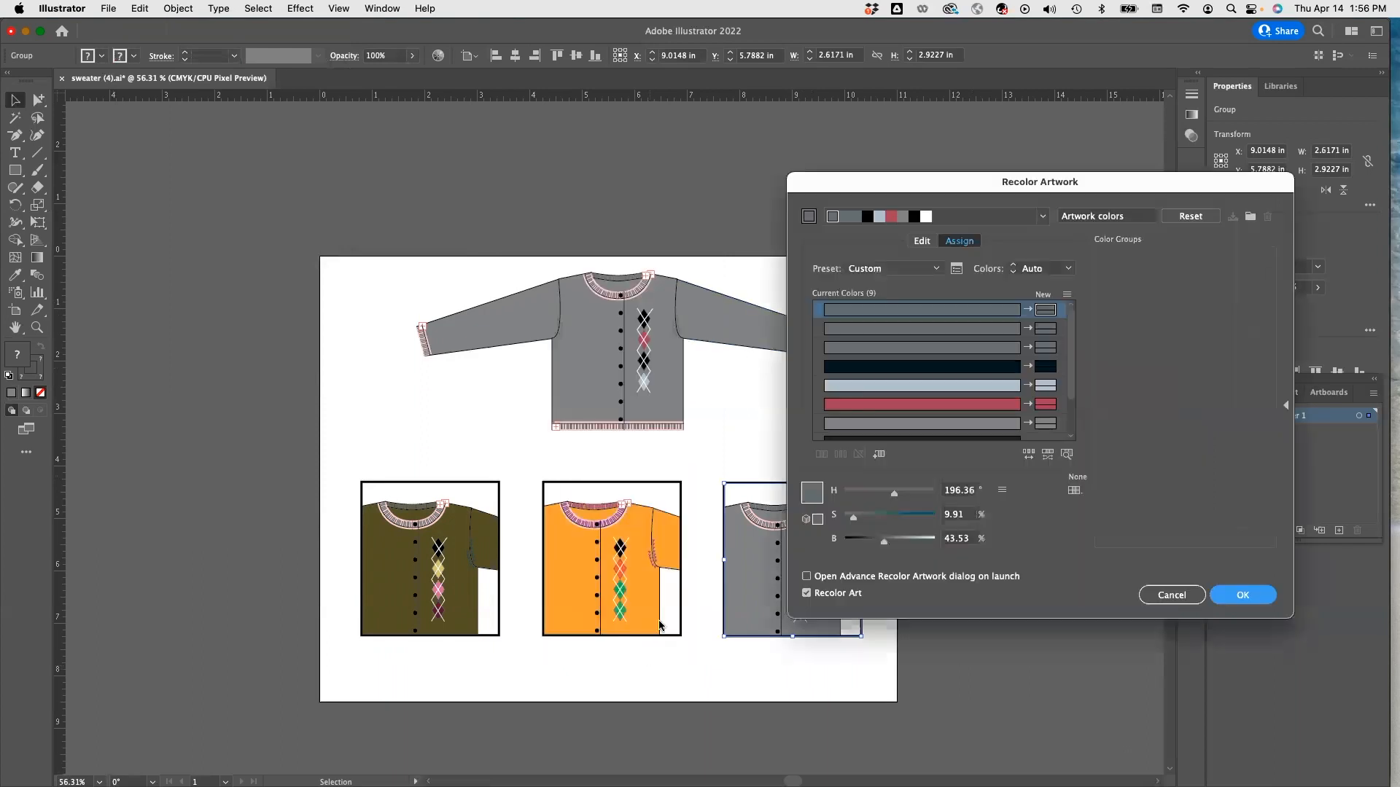
{"action": "left_click", "coordinate": [1042, 217]}
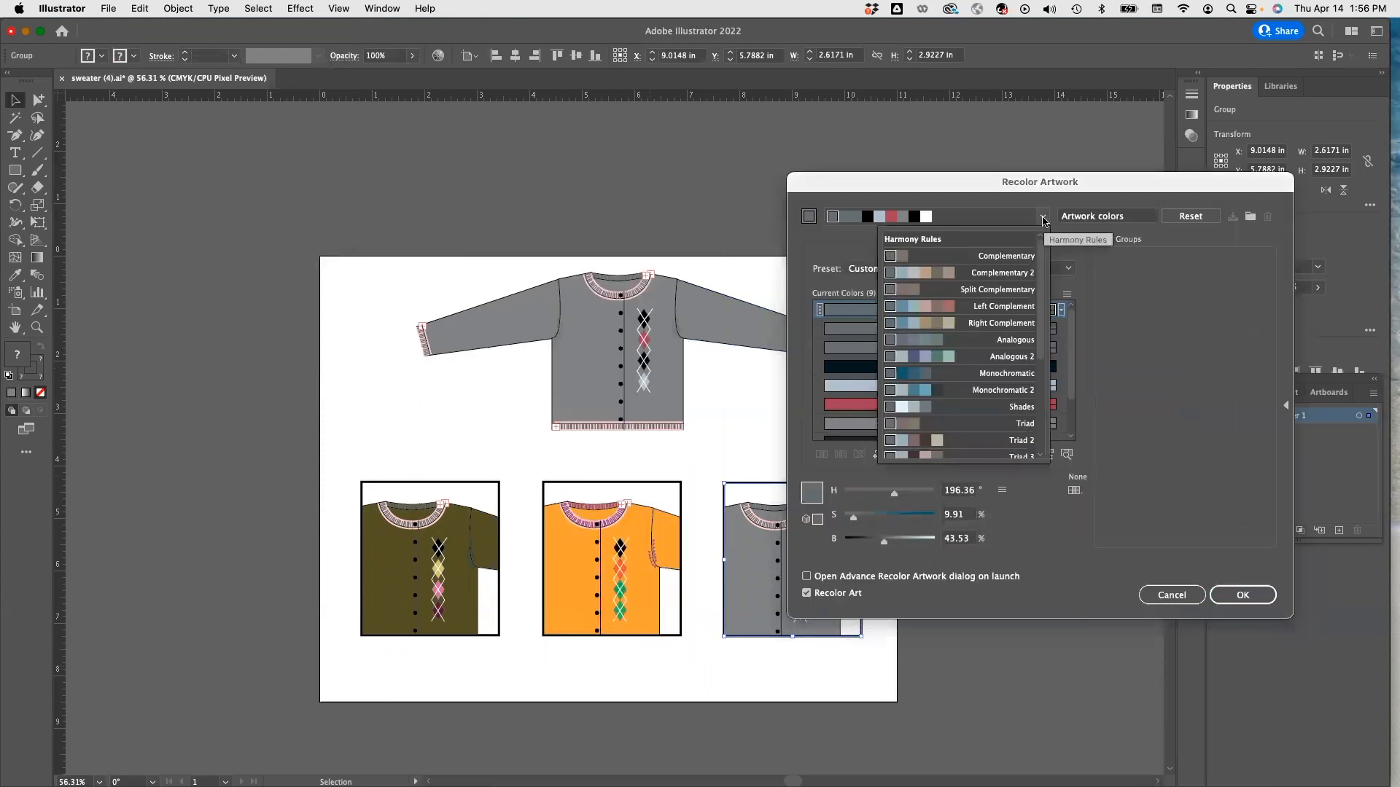
{"action": "scroll", "coordinate": [1030, 348], "scroll_direction": "down", "scroll_amount": 5}
{"action": "scroll", "coordinate": [931, 430], "scroll_direction": "down", "scroll_amount": 1}
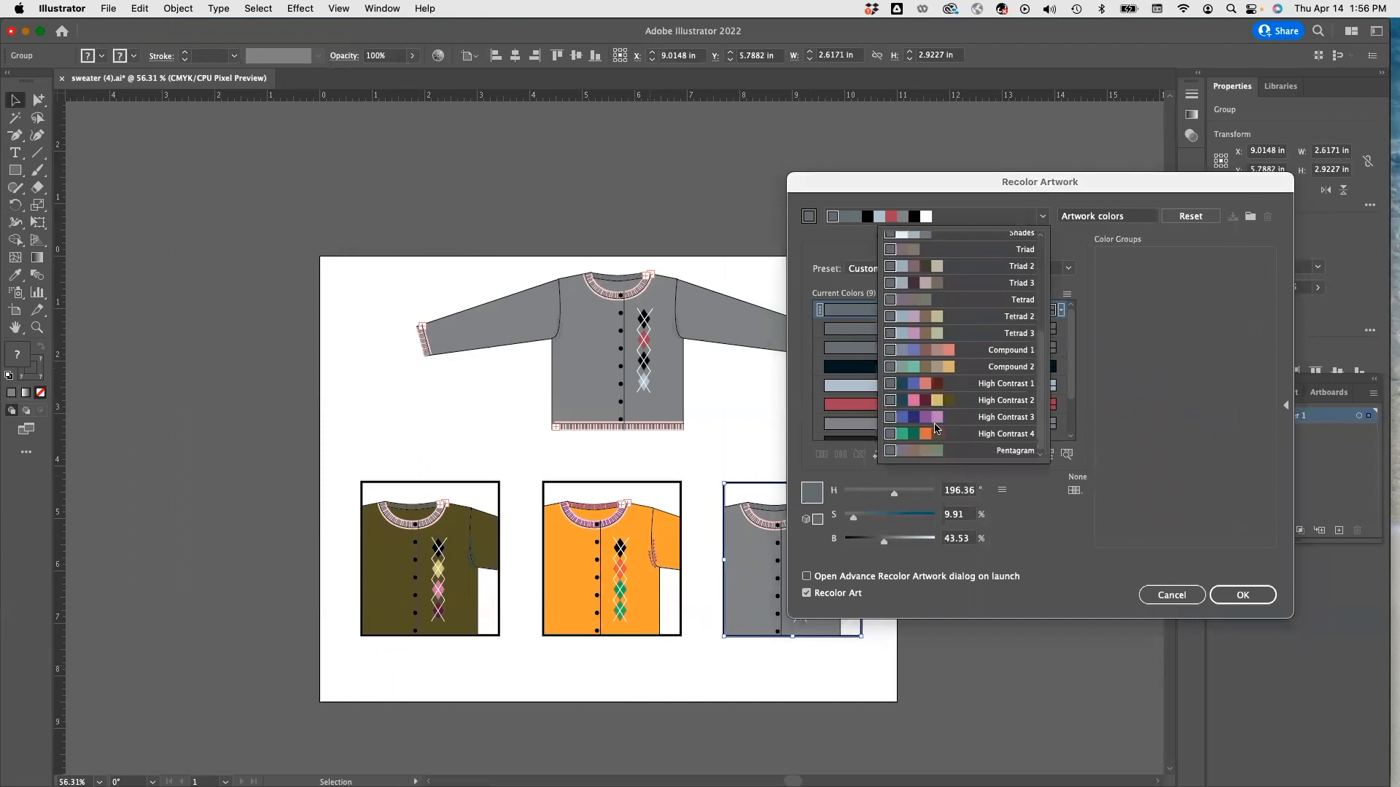
{"action": "left_click", "coordinate": [936, 451]}
{"action": "left_click_drag", "start_coordinate": [935, 458], "coordinate": [950, 352]}
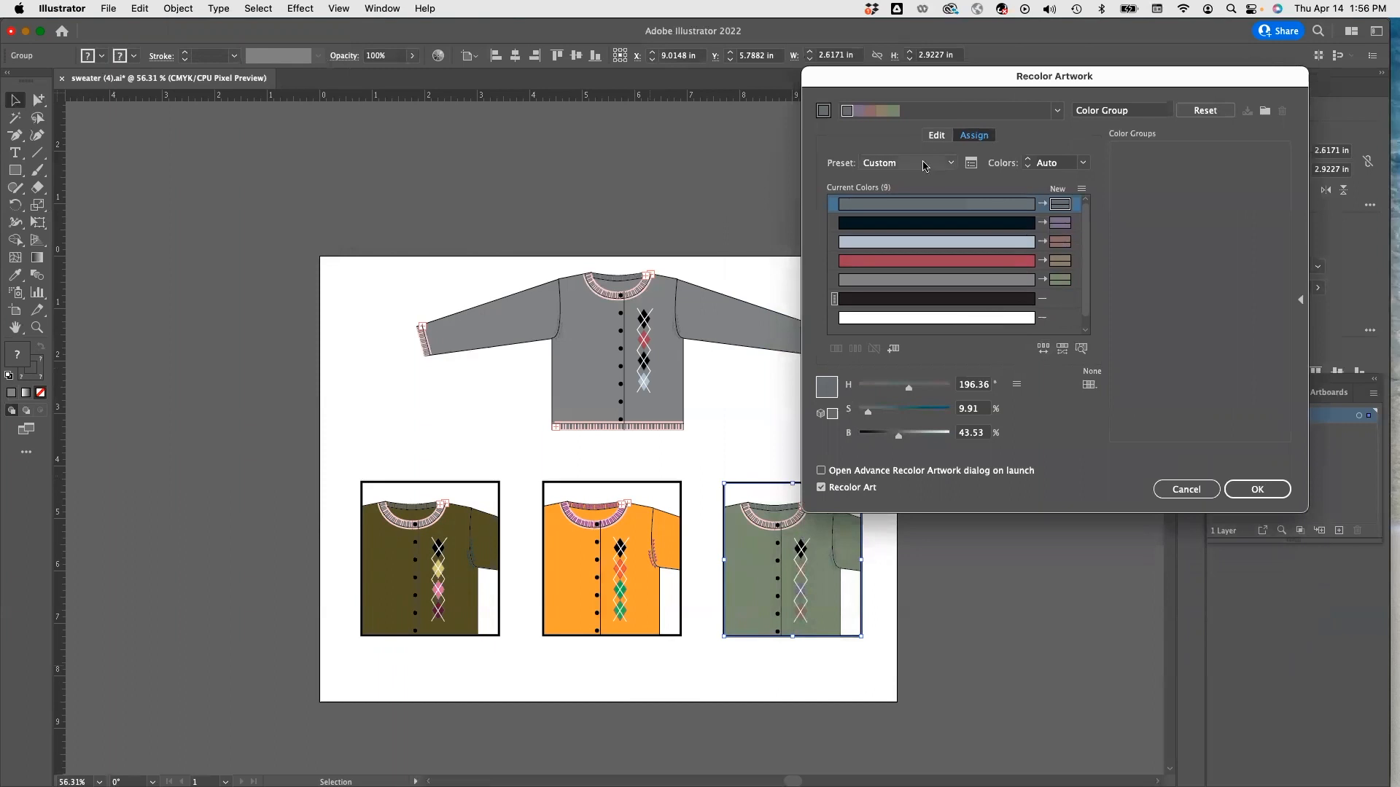
- Make the right snapshot's harmony colors more saturated on the color wheel, moving the purple marker to about hue 257° and saturation 54%, and accept the recoloring
{"action": "left_click", "coordinate": [937, 136]}
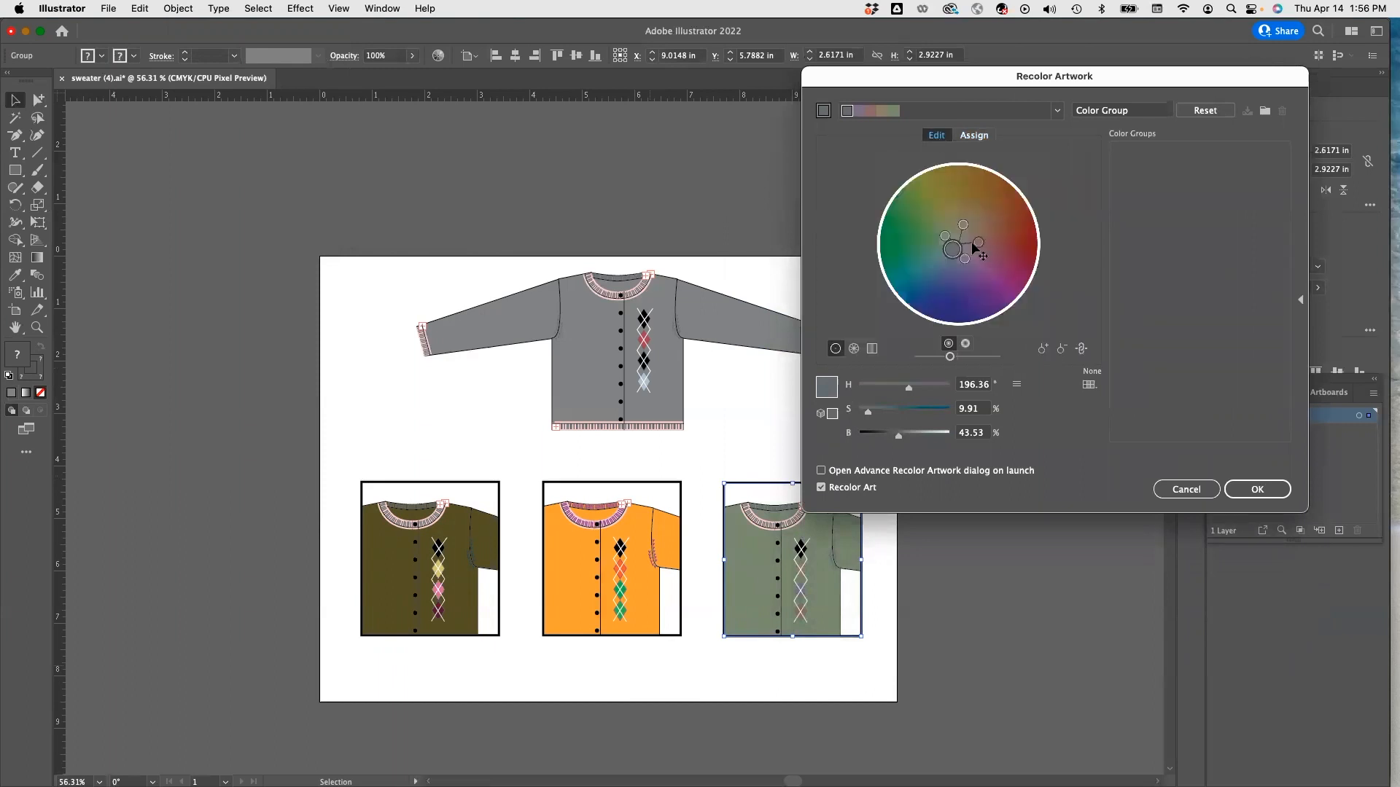
{"action": "left_click_drag", "start_coordinate": [947, 243], "coordinate": [964, 287]}
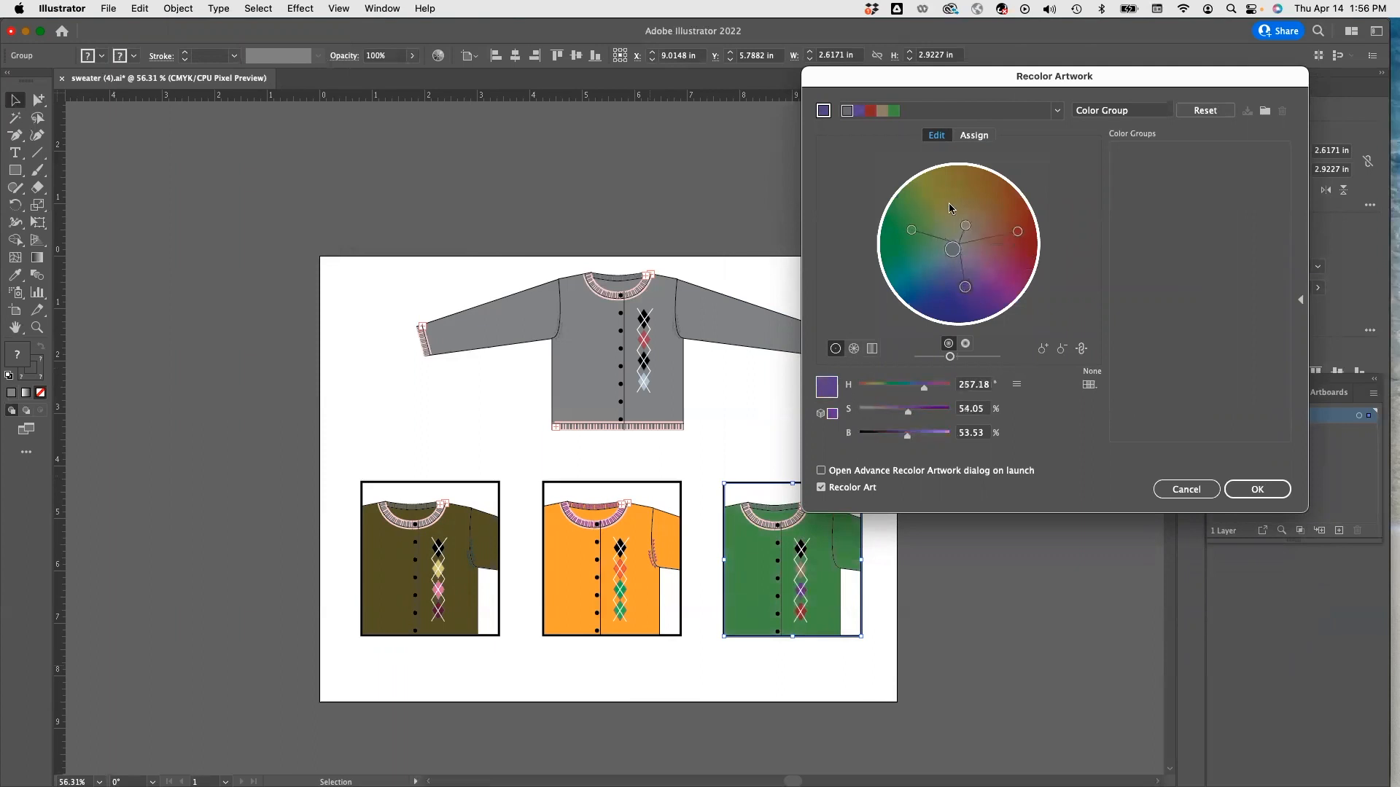
{"action": "left_click", "coordinate": [1254, 491]}
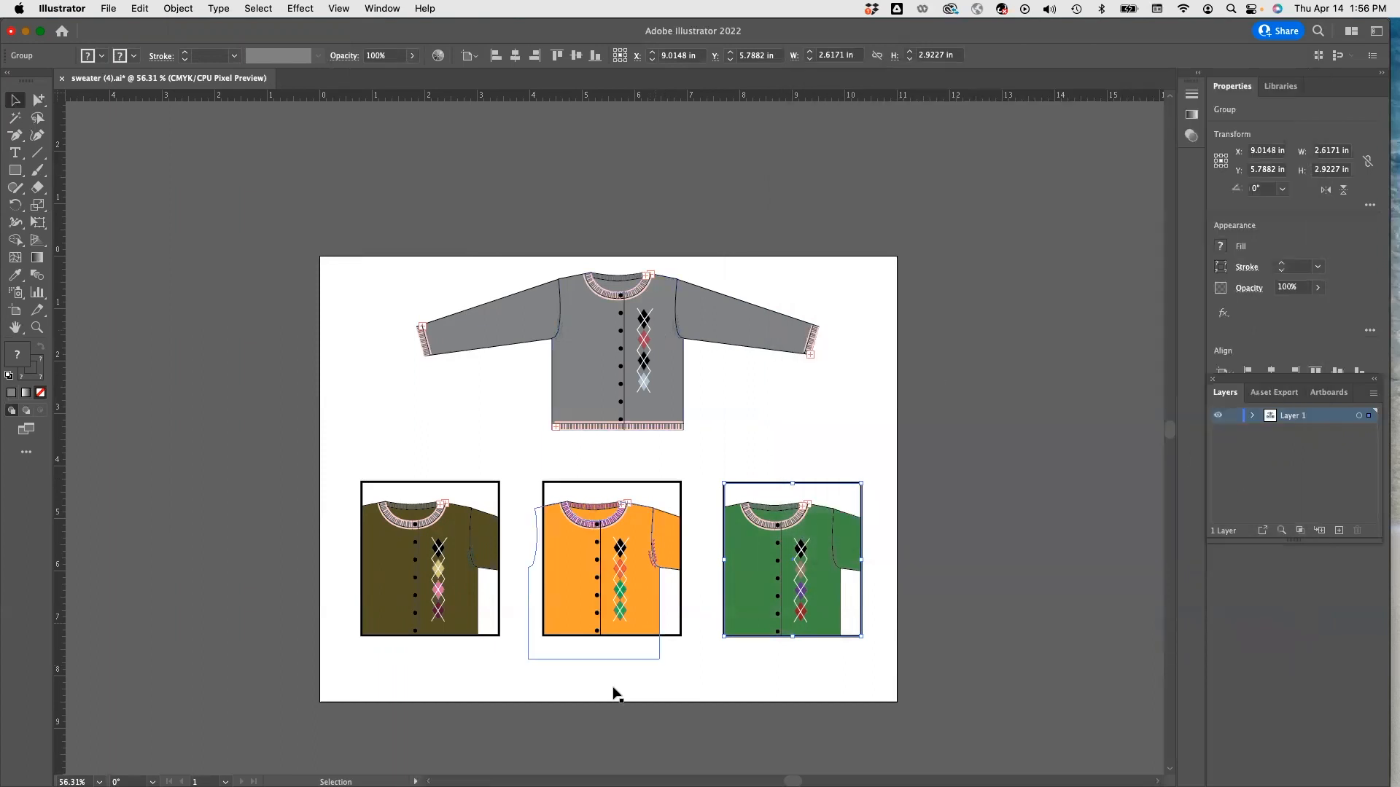
- Add the title text "Merchandising Presentation" below the row of snapshots
{"action": "left_click", "coordinate": [14, 152]}
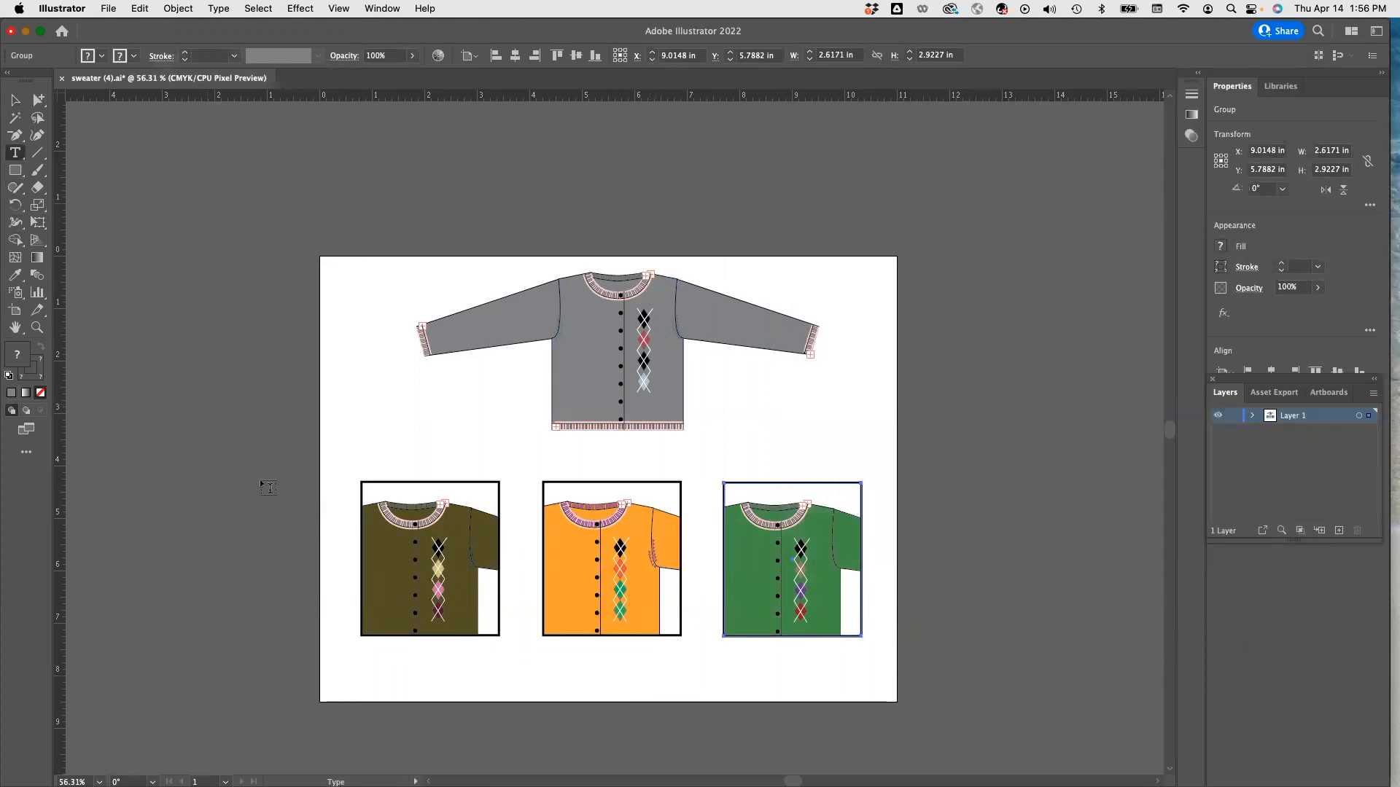
{"action": "left_click", "coordinate": [484, 677]}
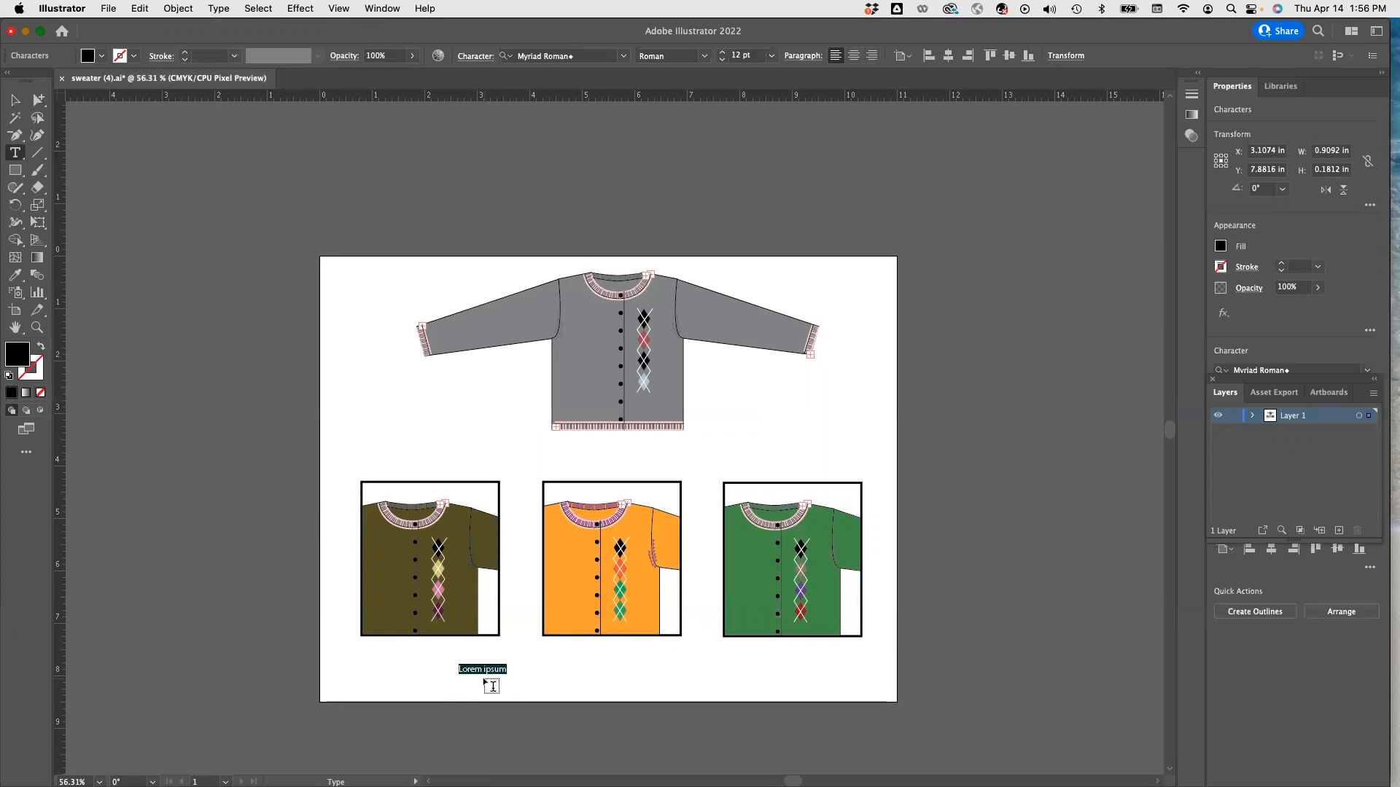
{"action": "type", "text": "Me"}
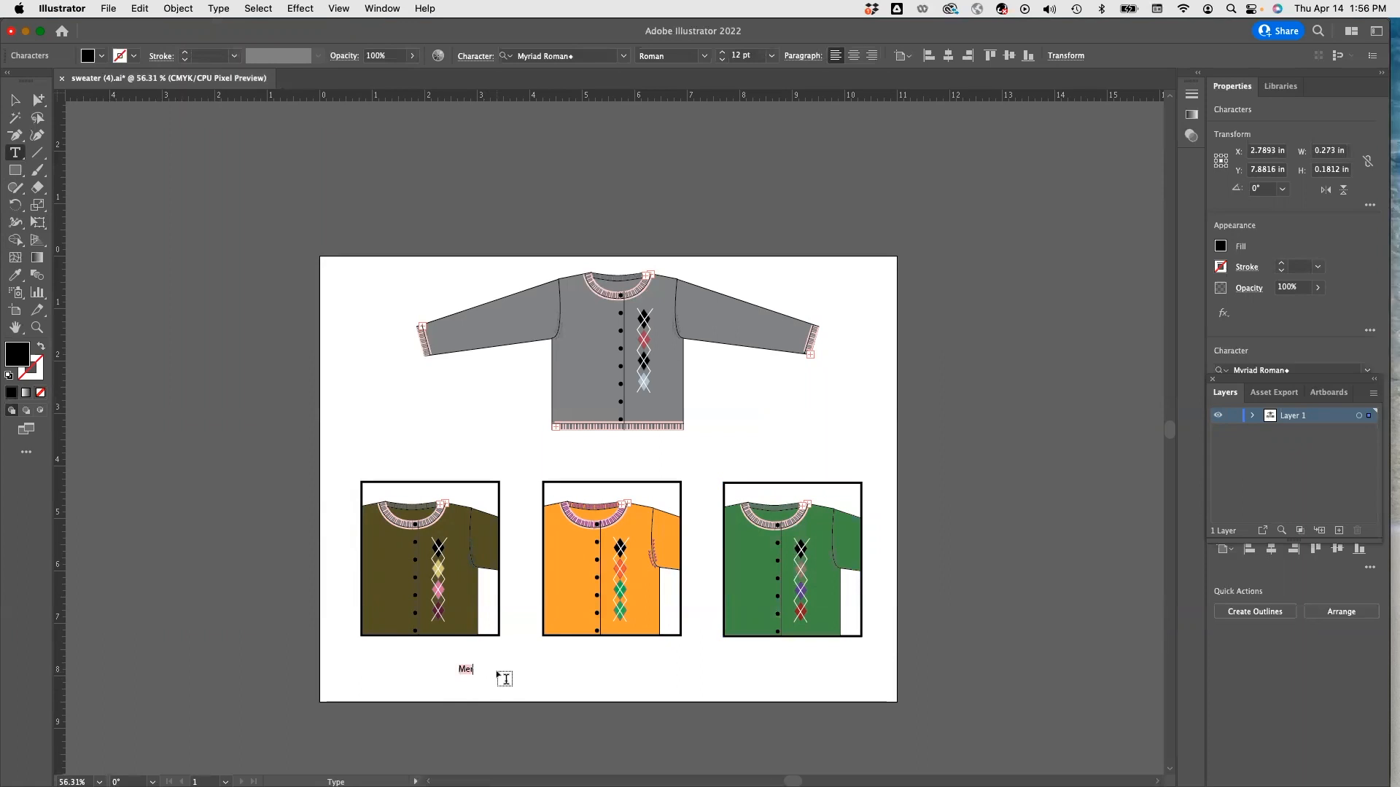
{"action": "type", "text": "rchandising Presentation"}
- Enlarge the title to about 5.14 in wide and center it beneath the snapshots
{"action": "left_click", "coordinate": [14, 99]}
{"action": "left_click_drag", "start_coordinate": [560, 674], "coordinate": [722, 689]}
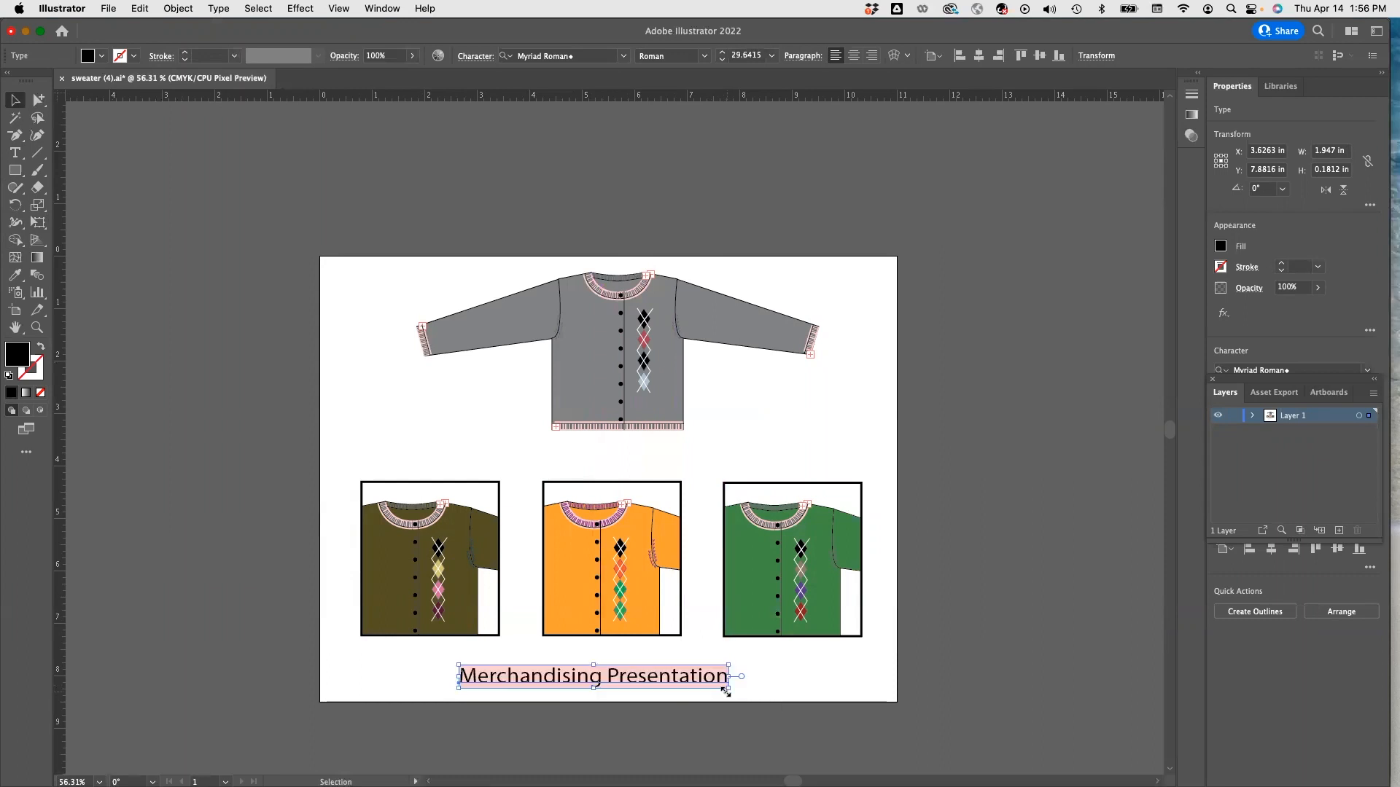
{"action": "left_click_drag", "start_coordinate": [622, 675], "coordinate": [642, 674]}
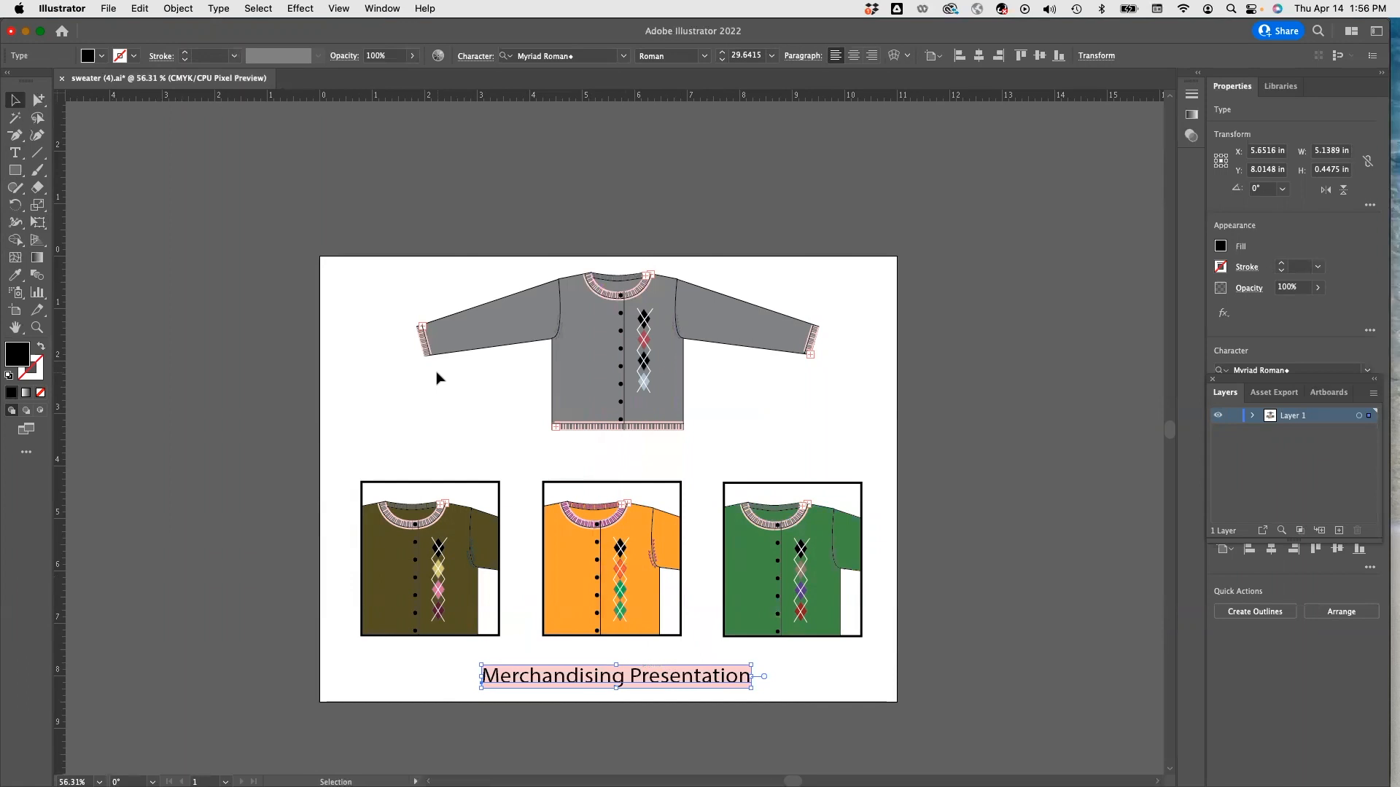
- Add the style number label "SW137" beside the lower body of the full sweater flat
{"action": "left_click", "coordinate": [15, 152]}
{"action": "left_click", "coordinate": [694, 396]}
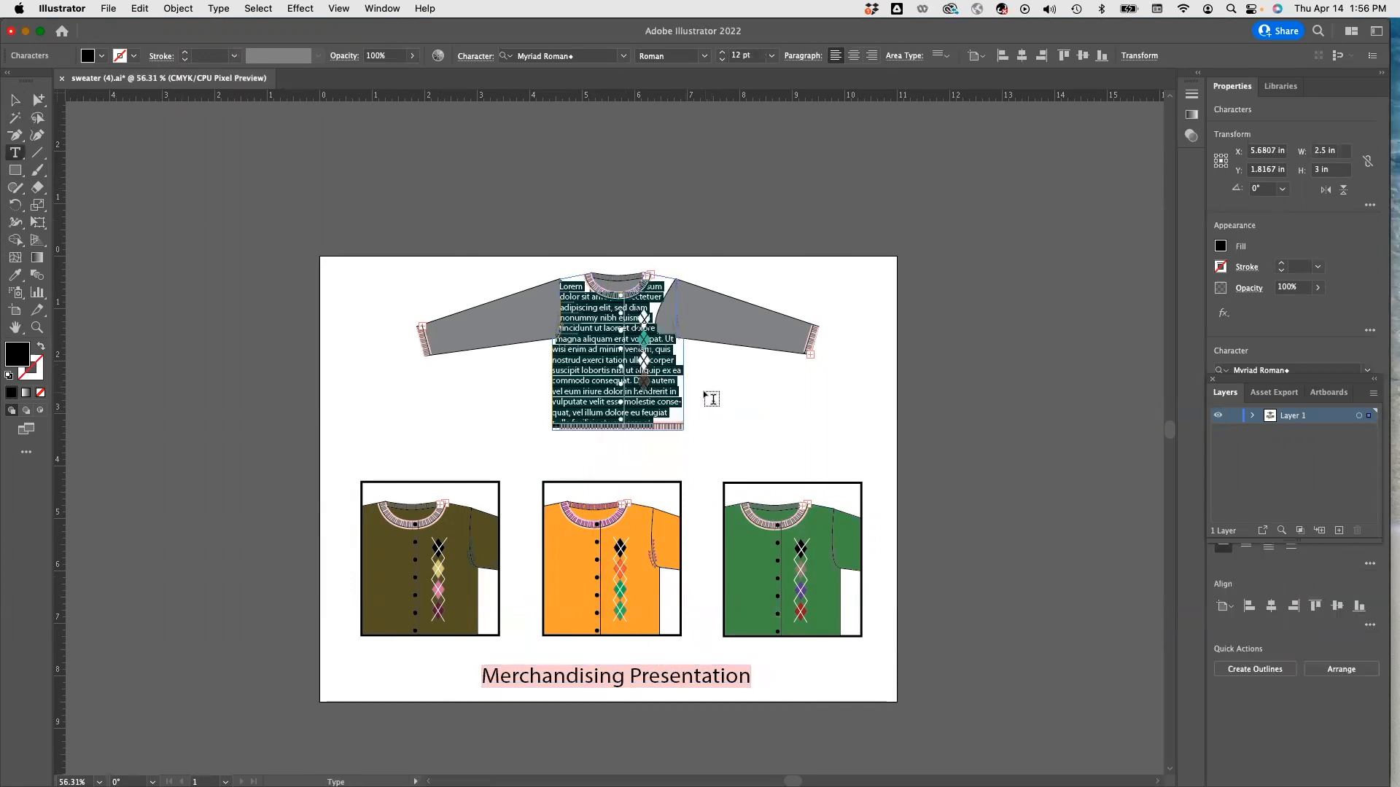
{"action": "key", "text": "super+z"}
{"action": "left_click", "coordinate": [704, 395]}
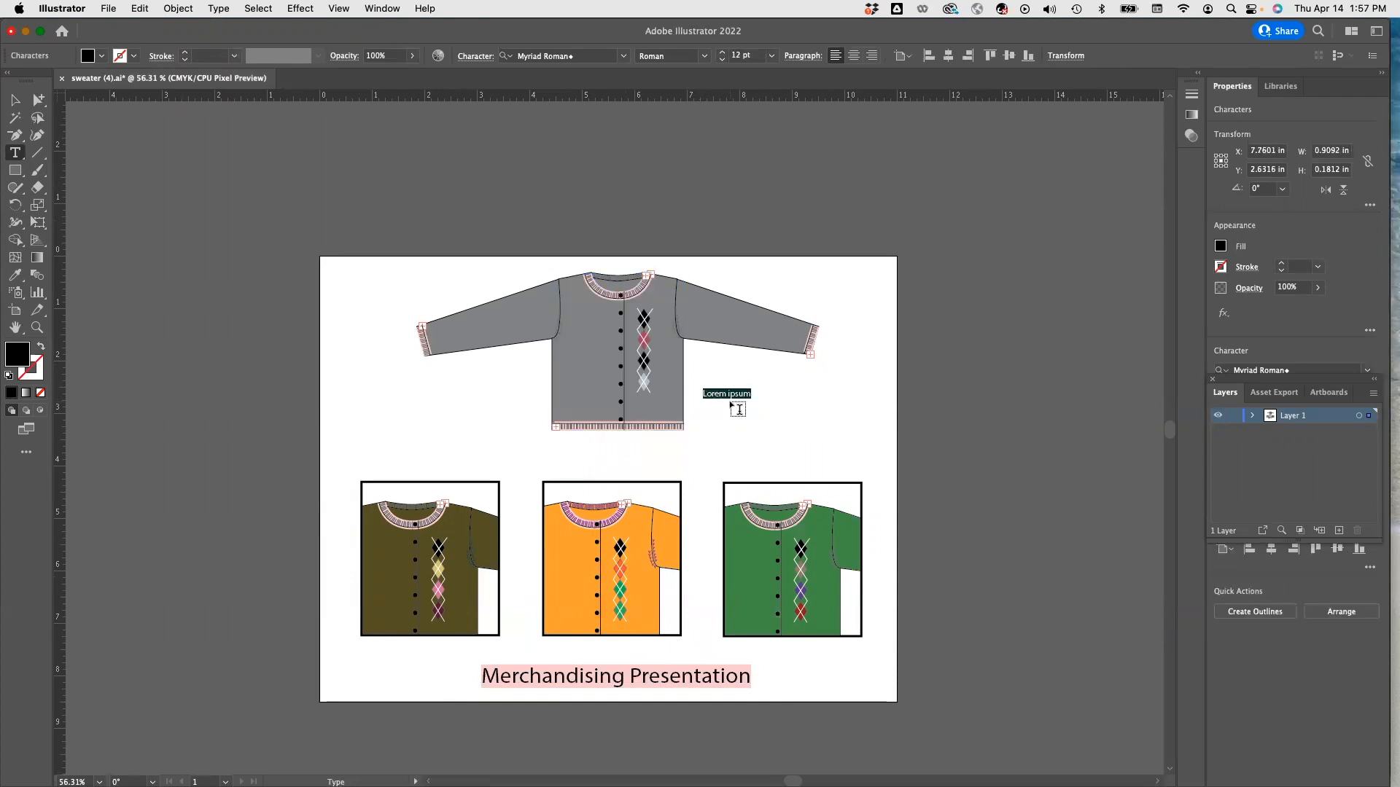
{"action": "type", "text": "sw"}
{"action": "left_click", "coordinate": [698, 448], "text": "super"}
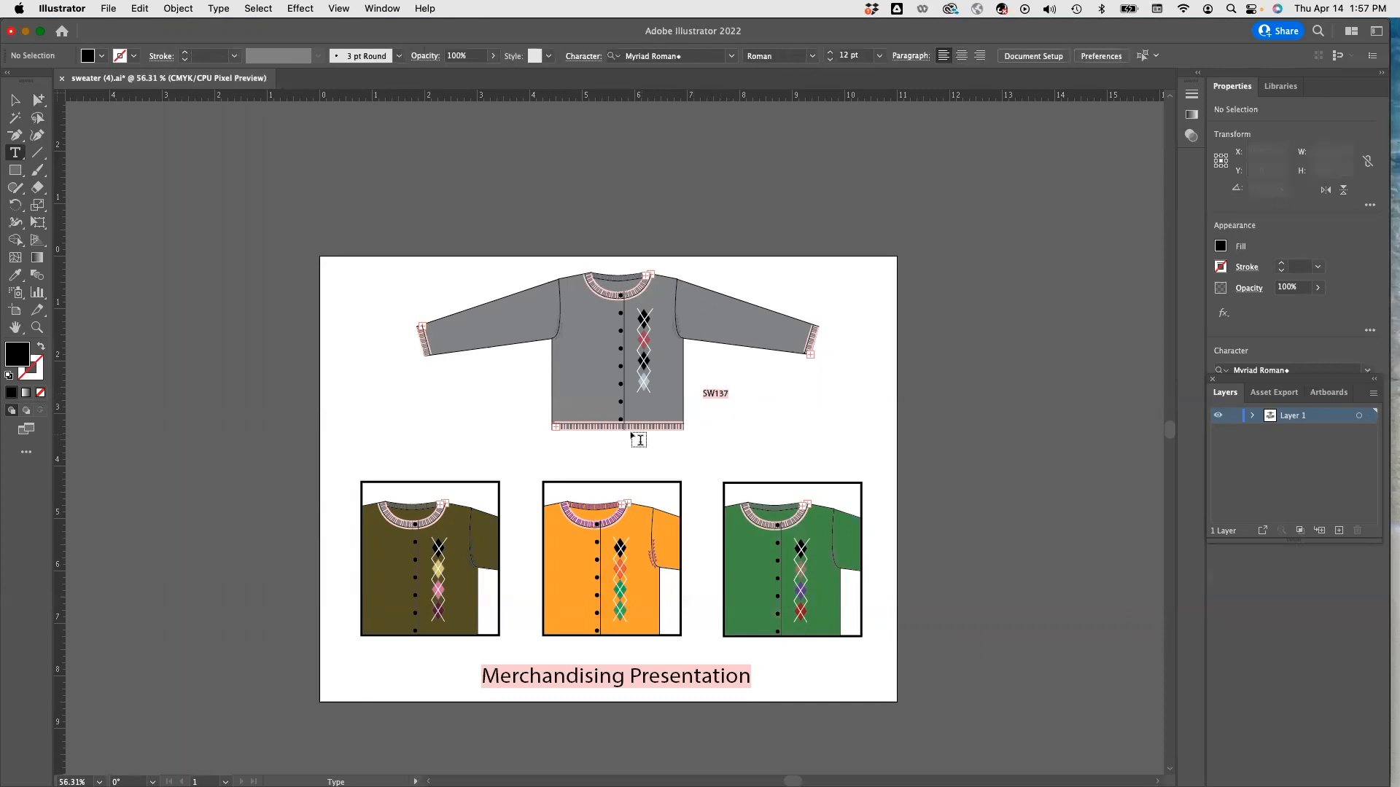
- Label the left, middle and right snapshots with the style numbers SW138, SW139 and SW140 above their frames
{"action": "left_click", "coordinate": [395, 468]}
{"action": "type", "text": "SW138"}
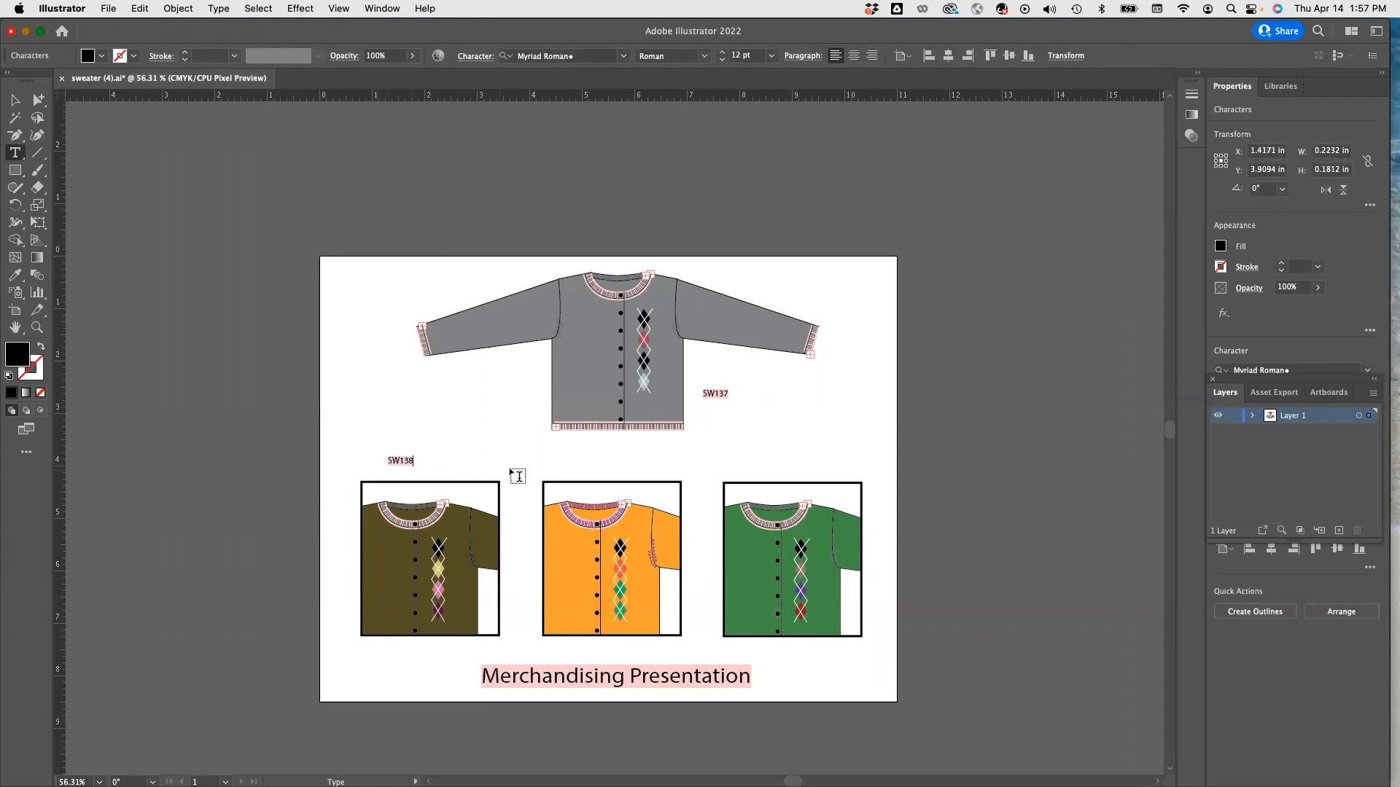
{"action": "left_click", "coordinate": [592, 468], "text": "super"}
{"action": "left_click", "coordinate": [592, 468]}
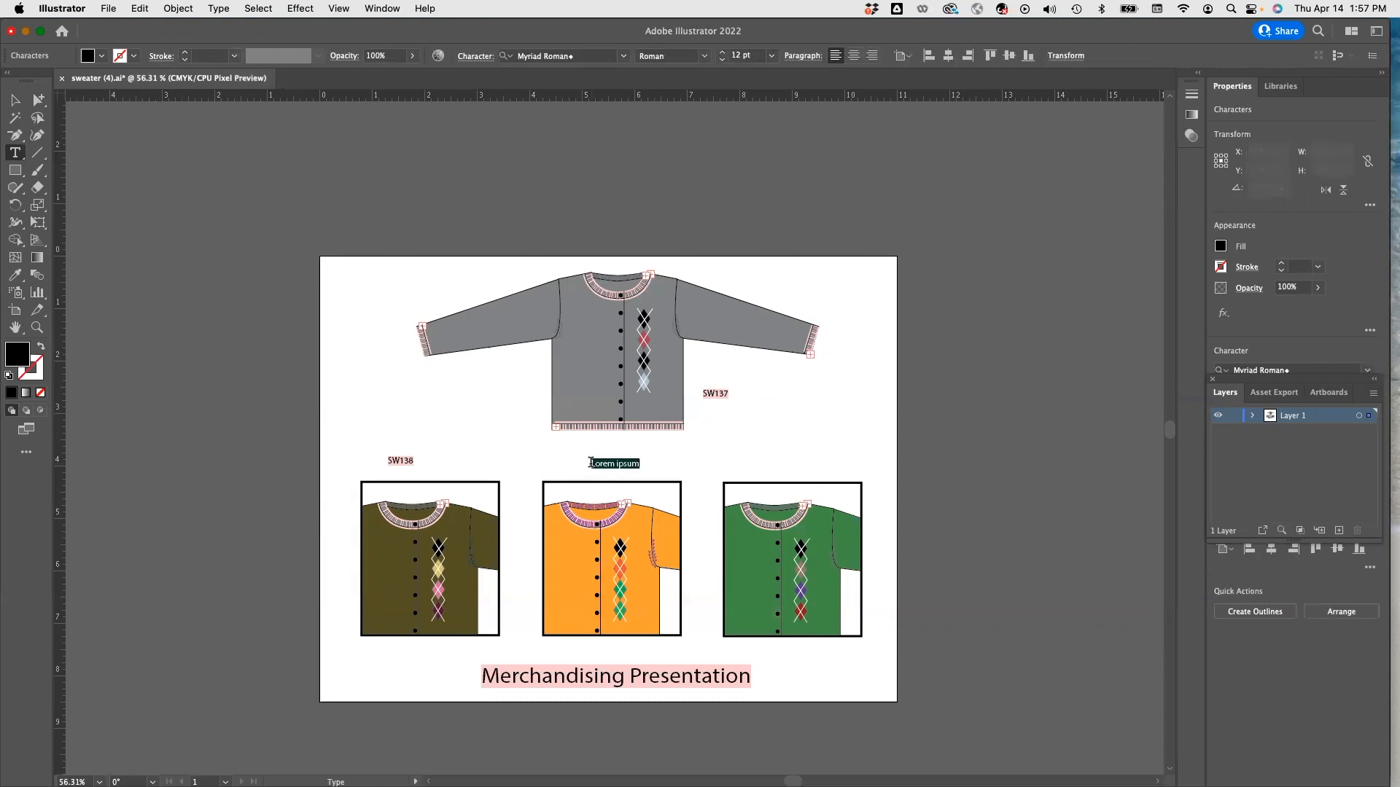
{"action": "type", "text": "SW139"}
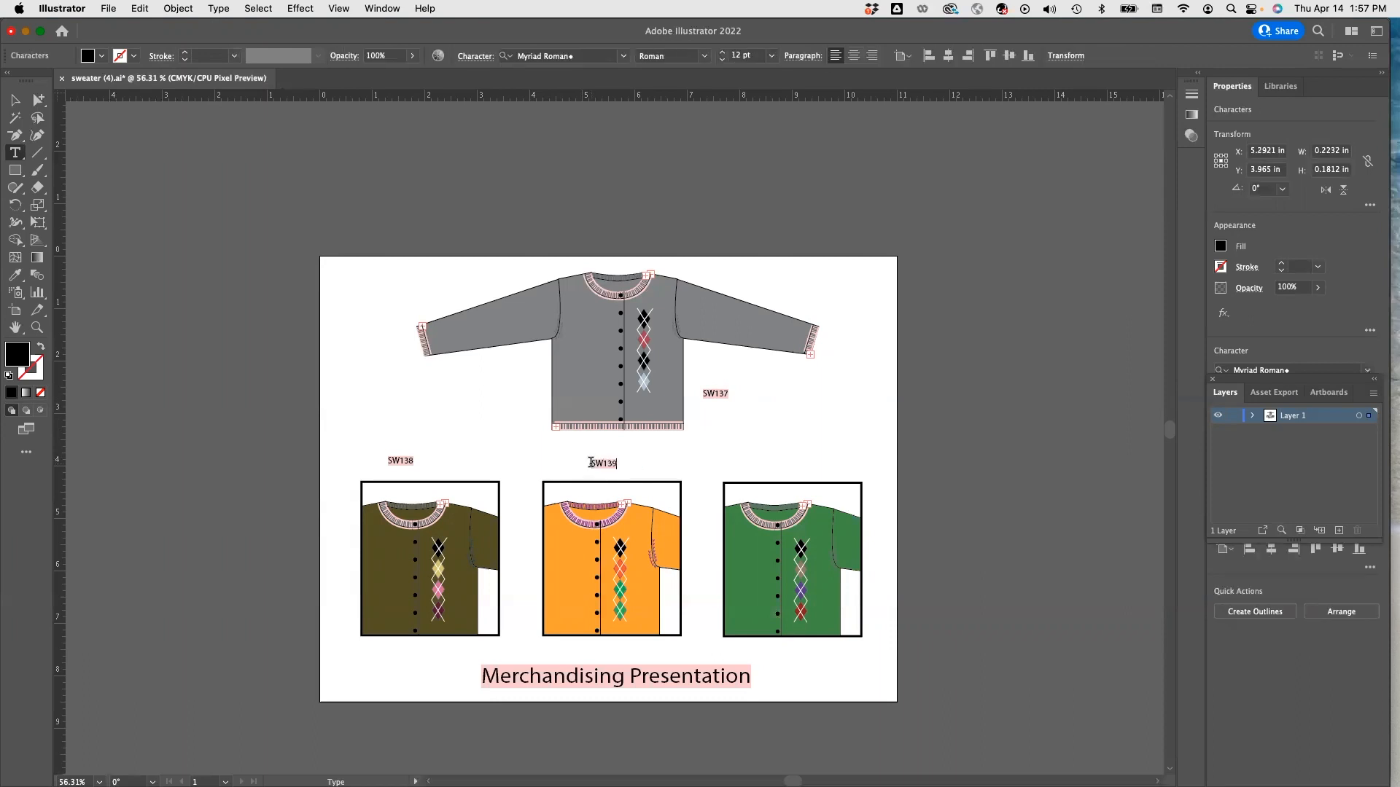
{"action": "left_click", "coordinate": [788, 466], "text": "super"}
{"action": "left_click", "coordinate": [783, 465]}
{"action": "type", "text": "SW140"}
- Move the SW137 label closer to the full sweater, and level SW140 and SW138 with SW139 above their snapshots
{"action": "left_click", "coordinate": [15, 99]}
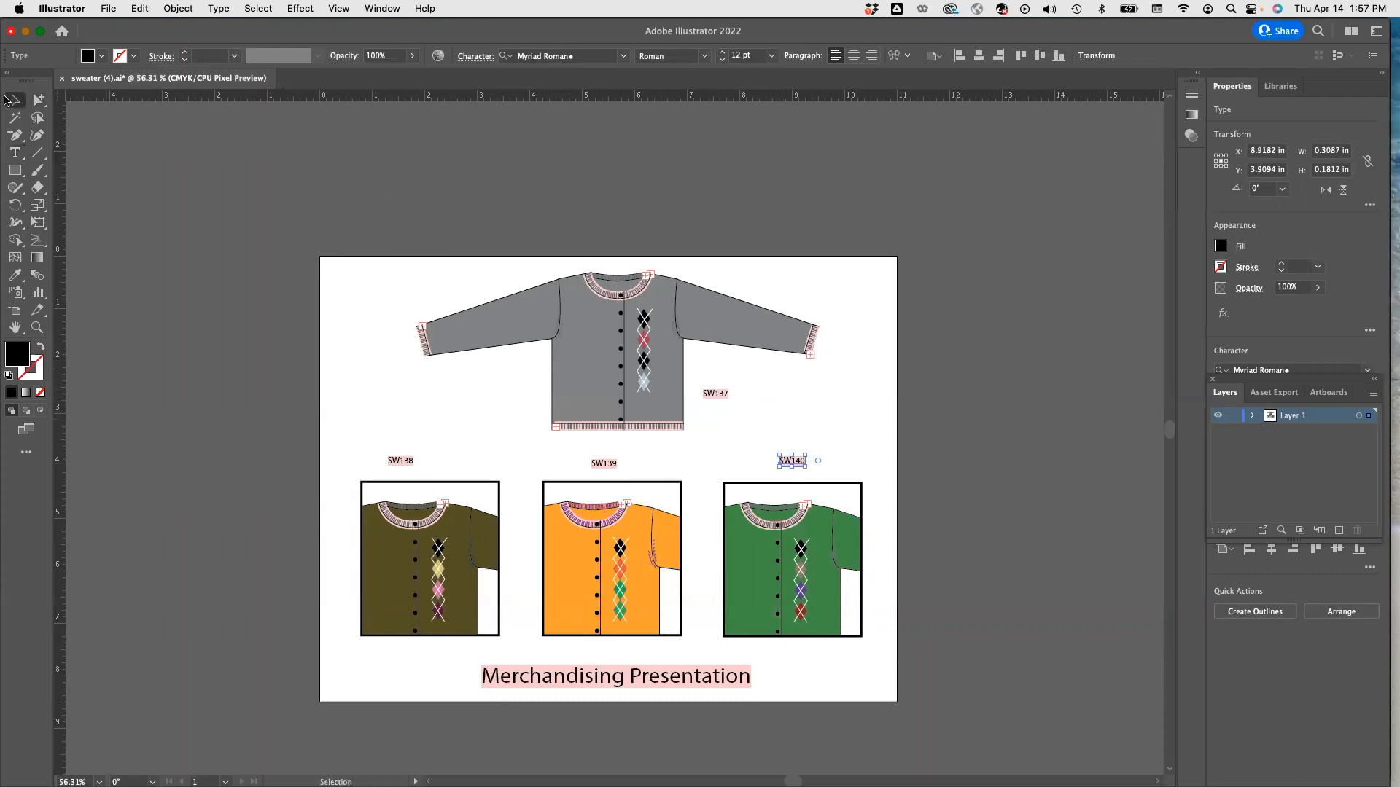
{"action": "left_click_drag", "start_coordinate": [718, 402], "coordinate": [709, 382]}
{"action": "left_click_drag", "start_coordinate": [793, 470], "coordinate": [795, 472]}
{"action": "left_click_drag", "start_coordinate": [401, 463], "coordinate": [424, 468]}
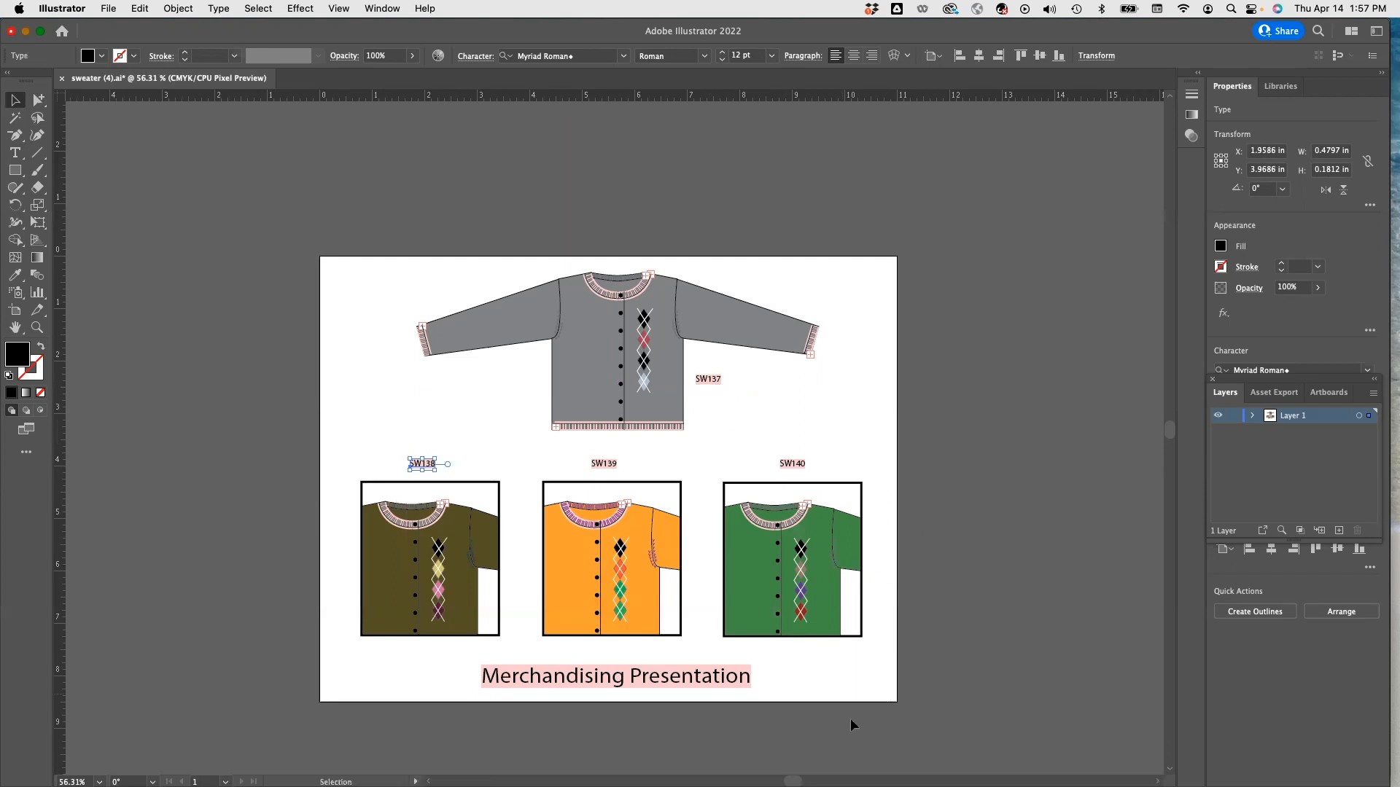
{"action": "left_click", "coordinate": [429, 166]}
- Save the document on the computer in Illustrator Exercises as "Exercise 22 Merchandise Presentation Using Snapshots", accepting the Illustrator 2020 version options
{"action": "left_click", "coordinate": [108, 10]}
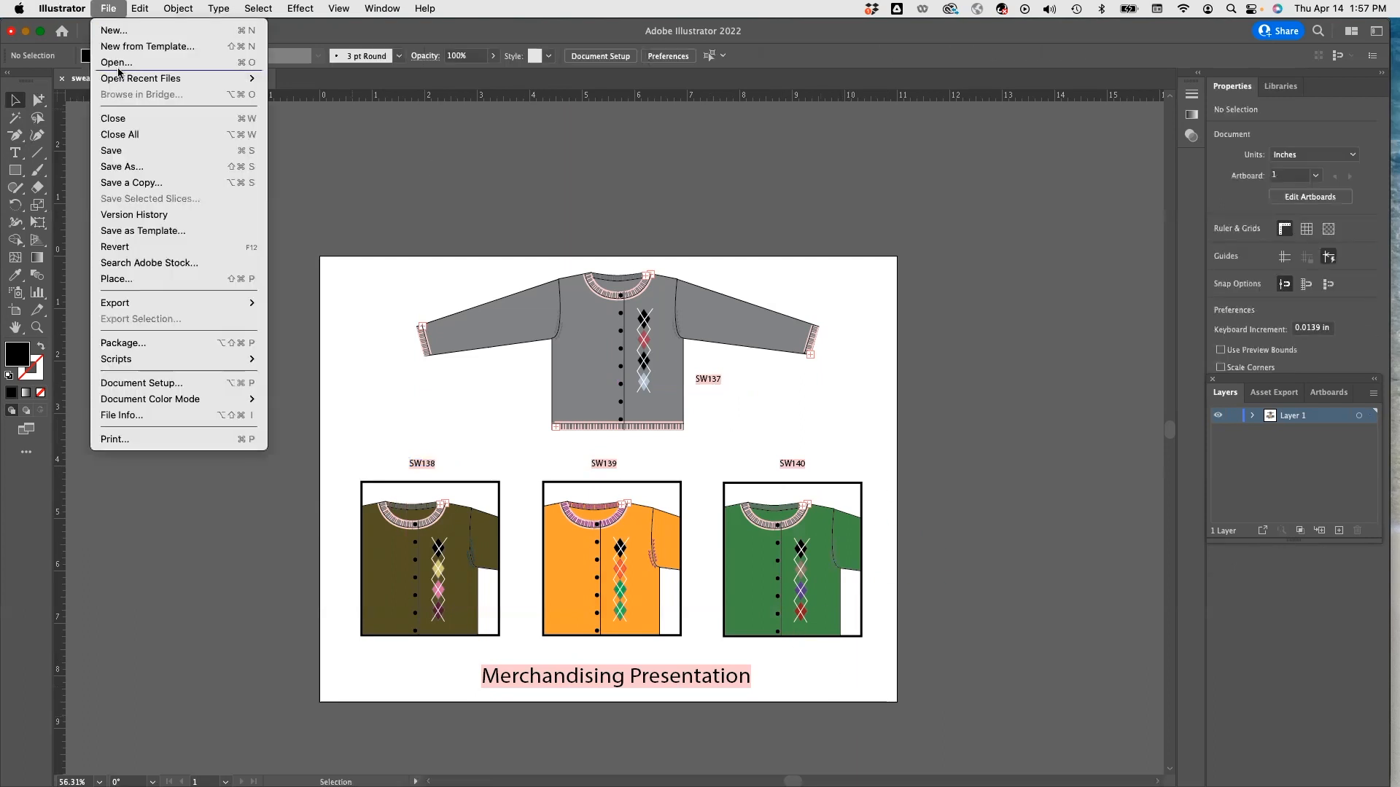
{"action": "left_click", "coordinate": [132, 167]}
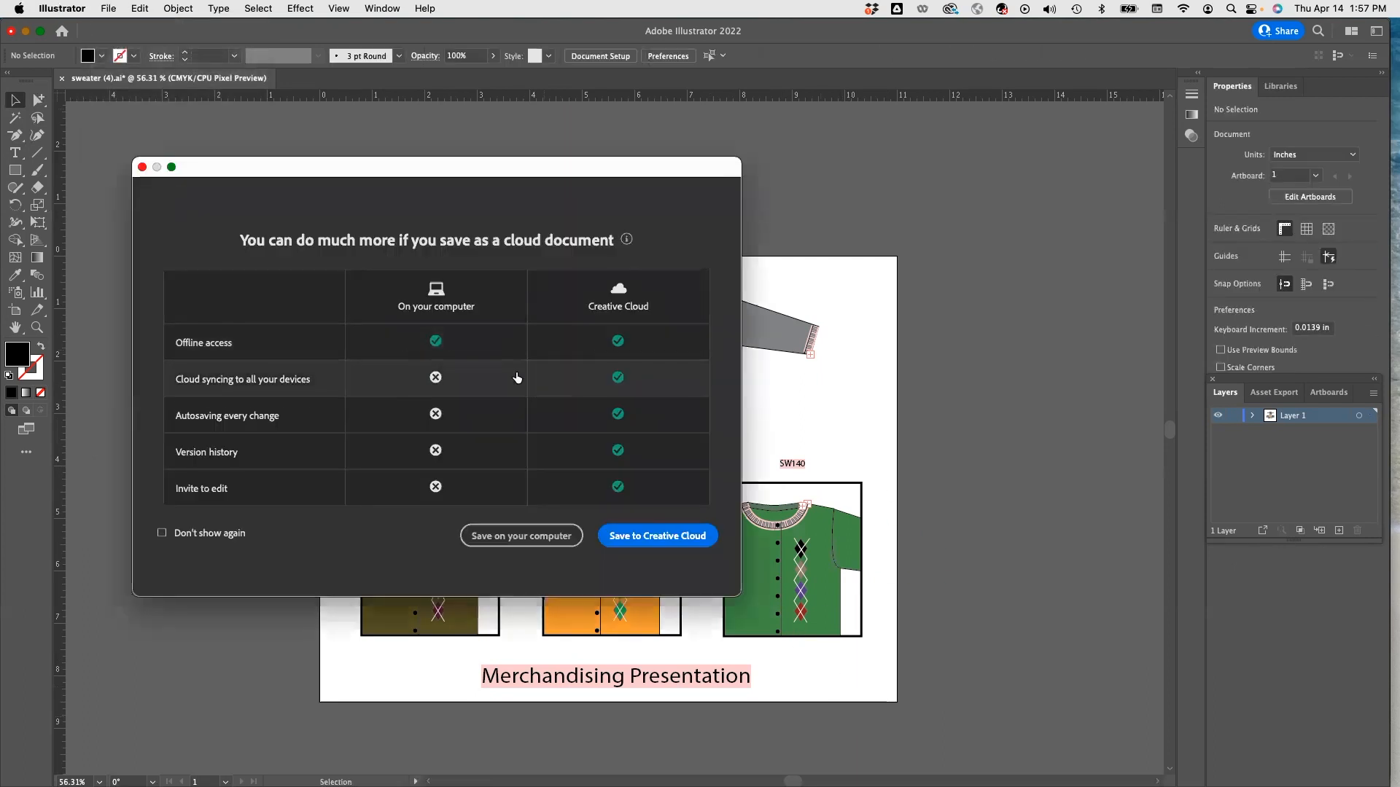
{"action": "left_click", "coordinate": [515, 535]}
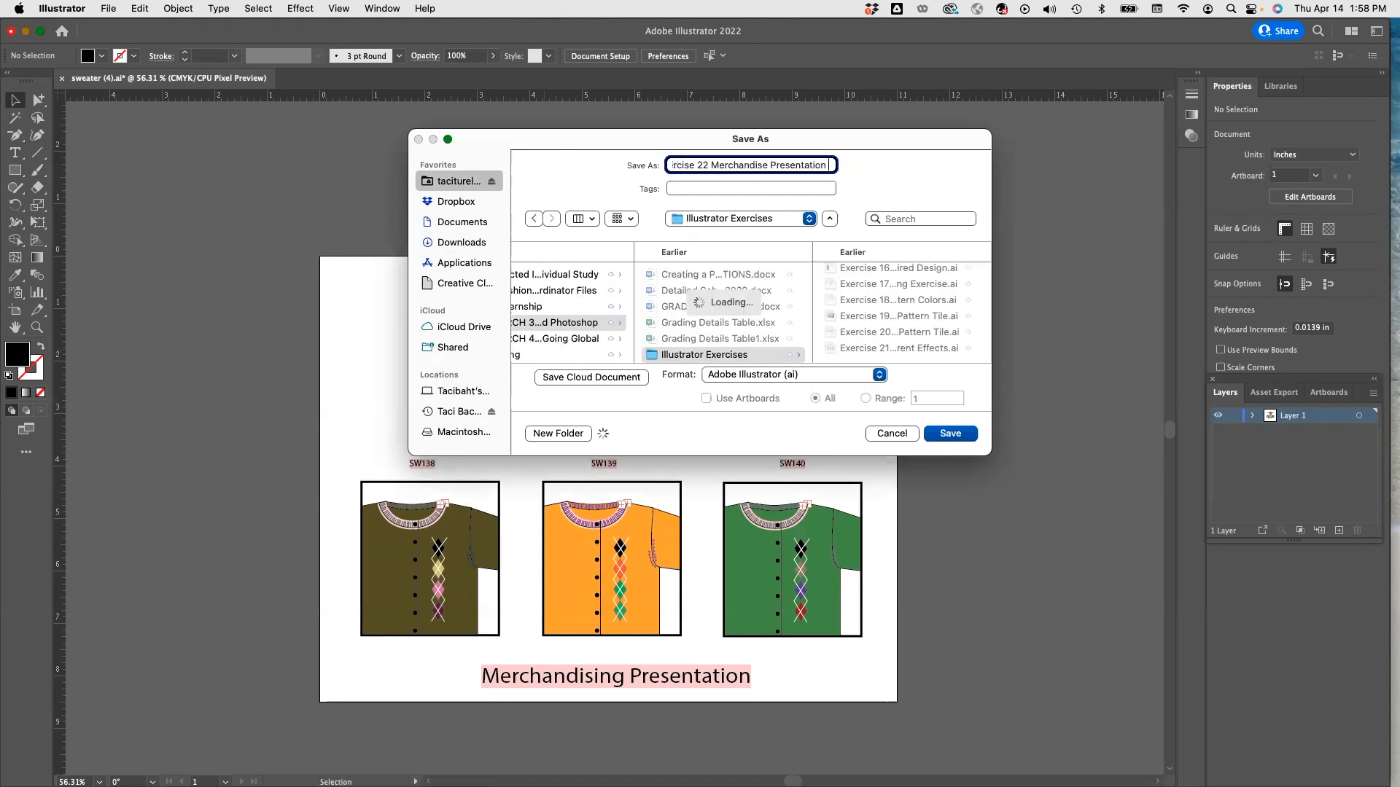
{"action": "type", "text": "Using Snapshots"}
{"action": "left_click", "coordinate": [957, 437]}
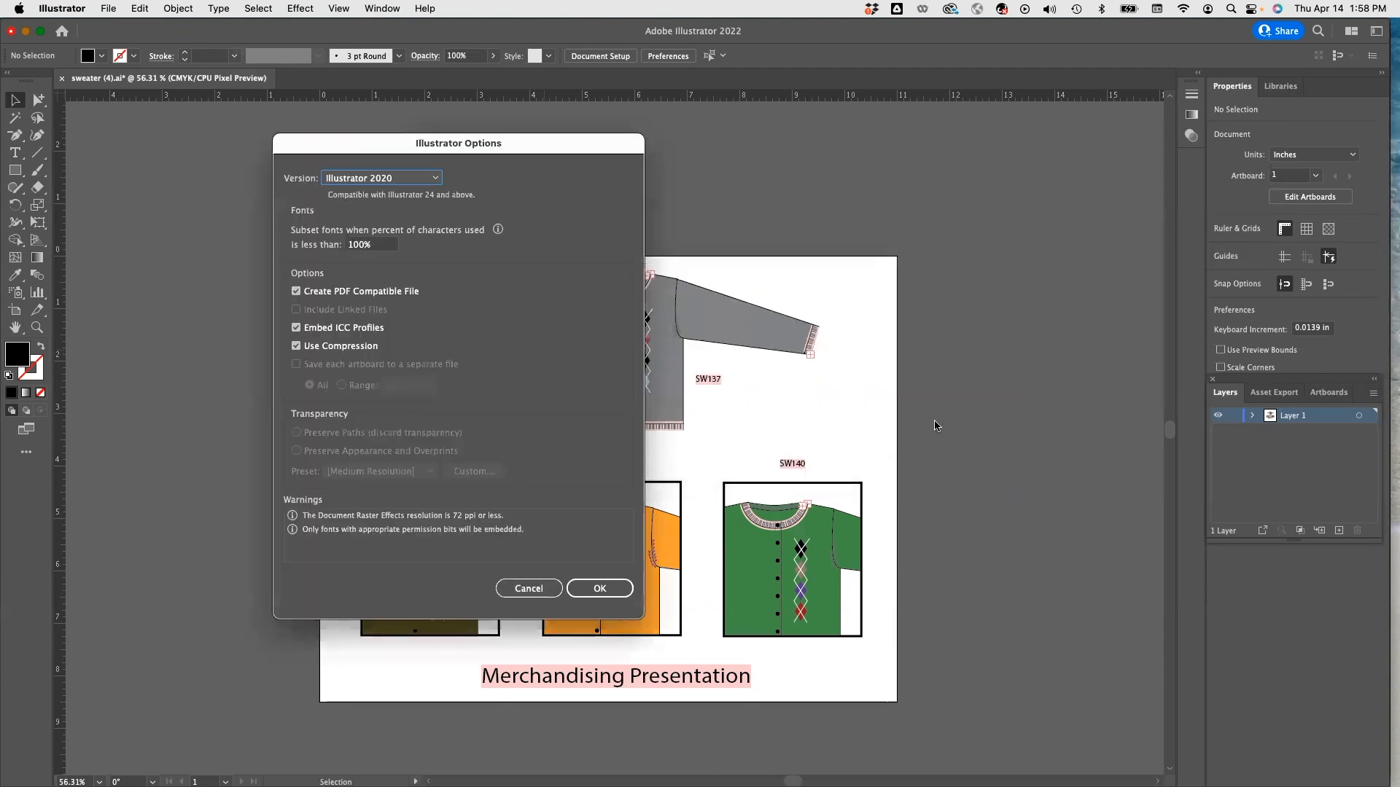
{"action": "left_click", "coordinate": [600, 593]}
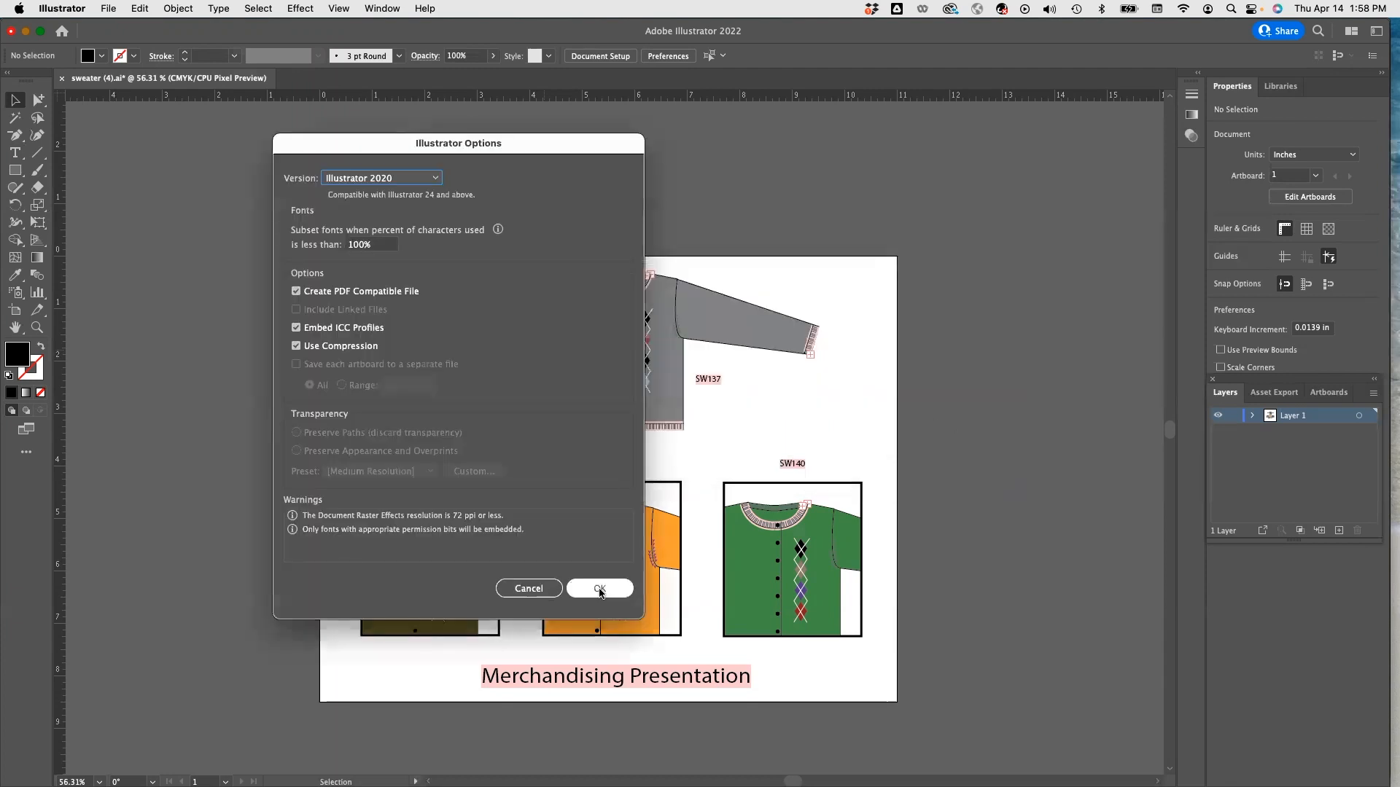